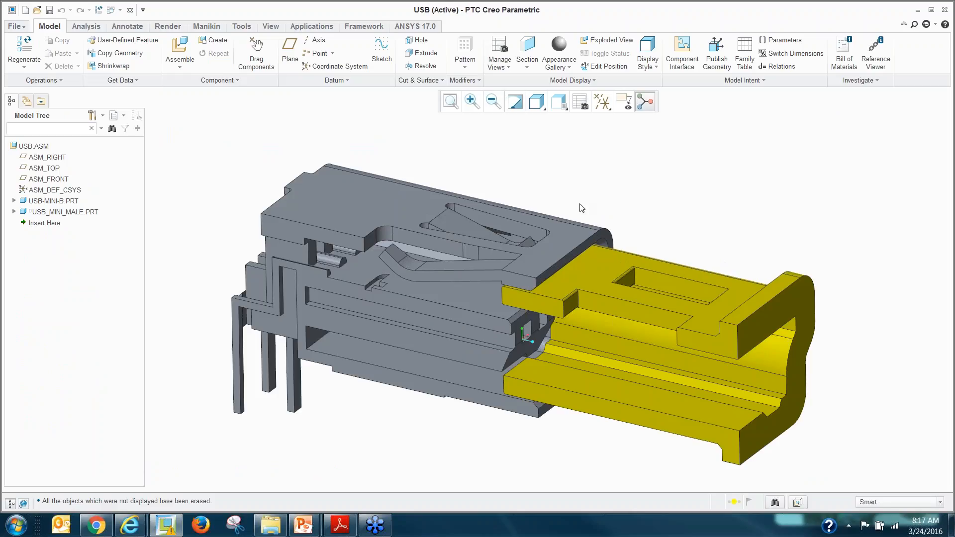
- Edit the placement definition of the USB_MINI_MALE component and disable its Coincident constraint
scroll(566, 202, "up", 2)
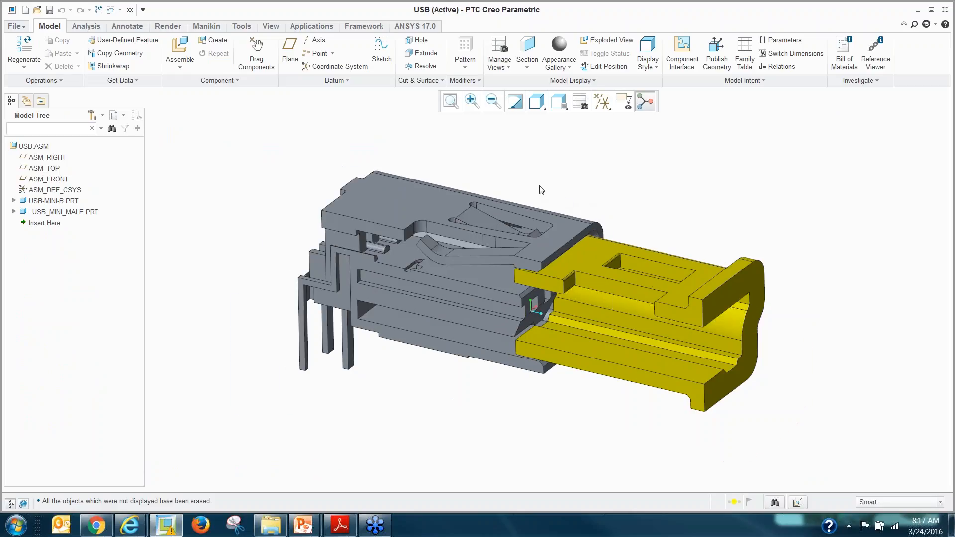
left_click(629, 281)
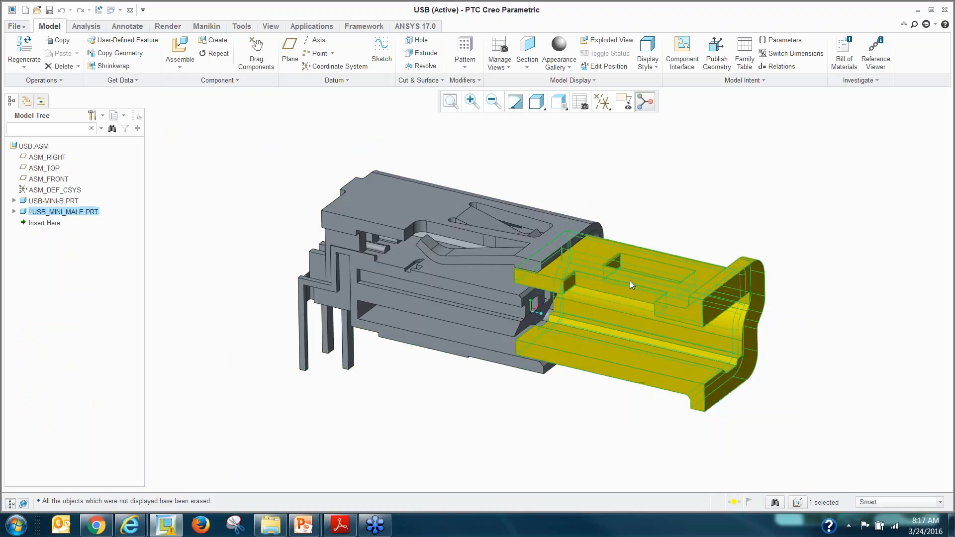
right_click(629, 281)
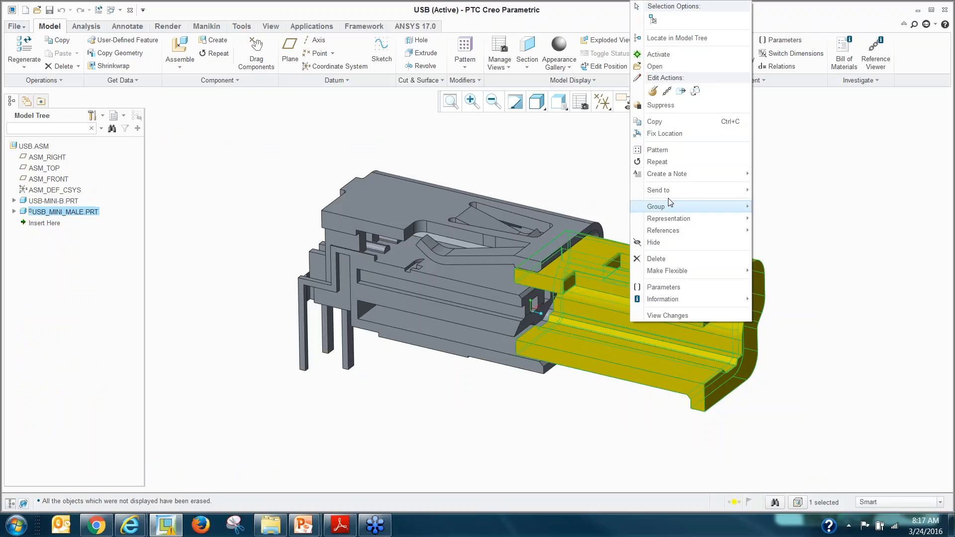
left_click(653, 95)
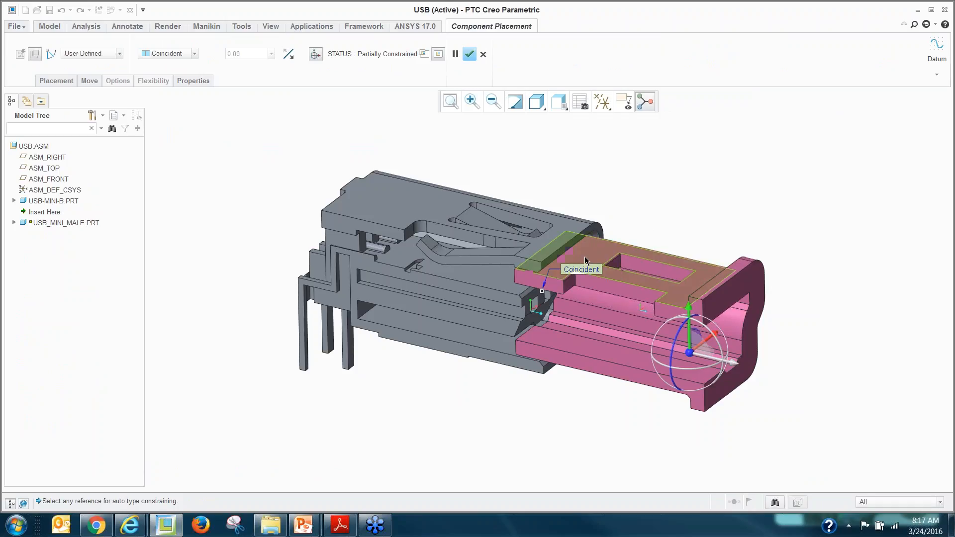
right_click(581, 269)
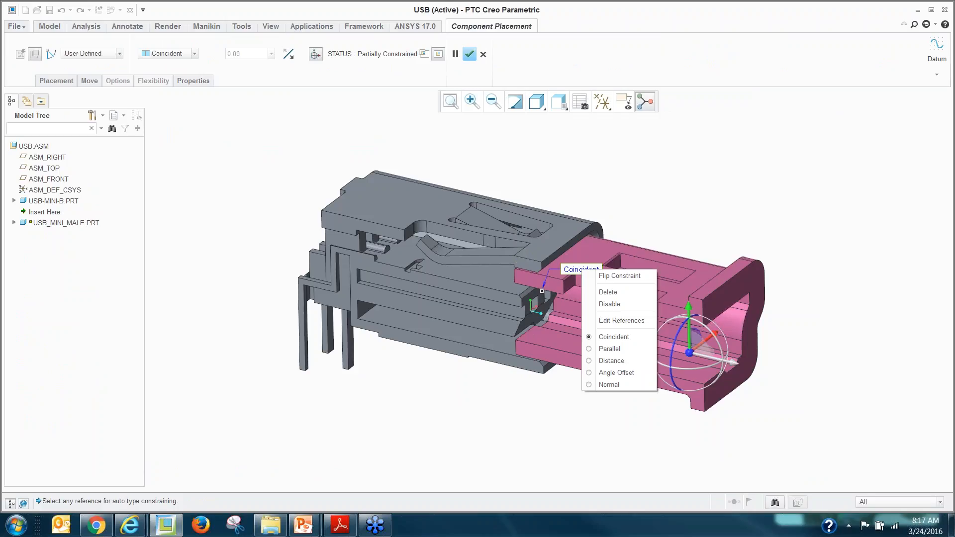
left_click(609, 304)
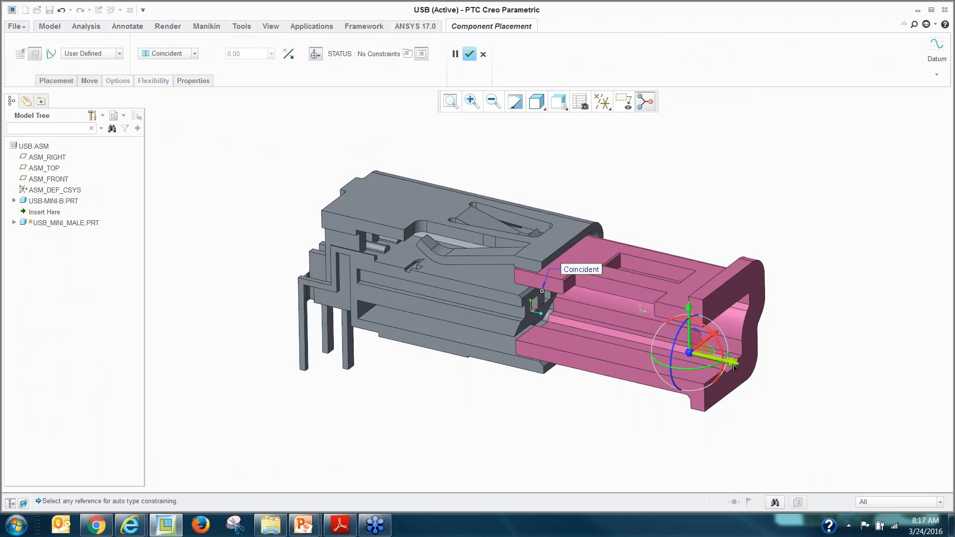
- Shift the male connector along its insertion direction, inspect its fit against the receptacle's spring latch, and discard the placement edit
mouse_move(734, 367)
left_mouse_down()
mouse_move(798, 368)
mouse_move(688, 353)
mouse_move(631, 358)
mouse_move(720, 365)
left_mouse_up()
scroll(473, 269, "down", 3)
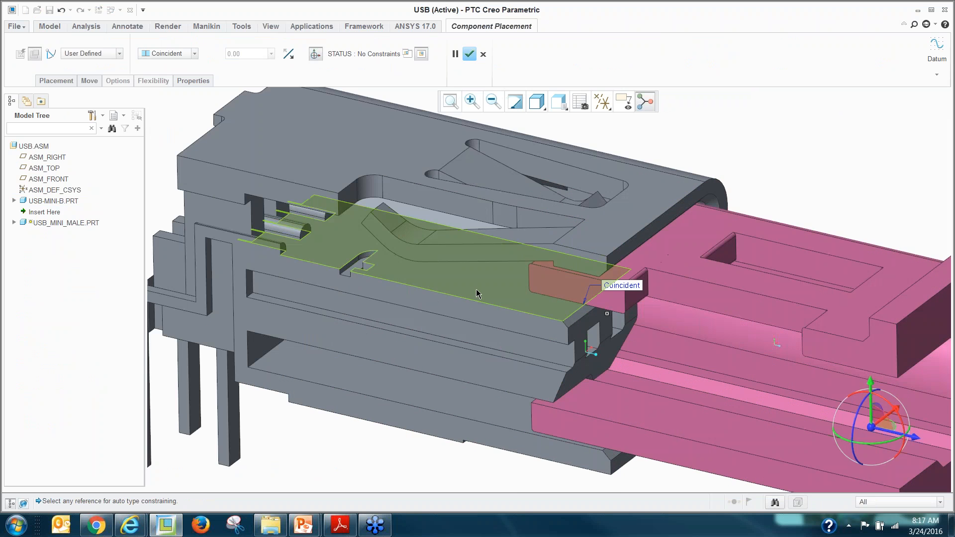
middle_click_drag(476, 289, 454, 271)
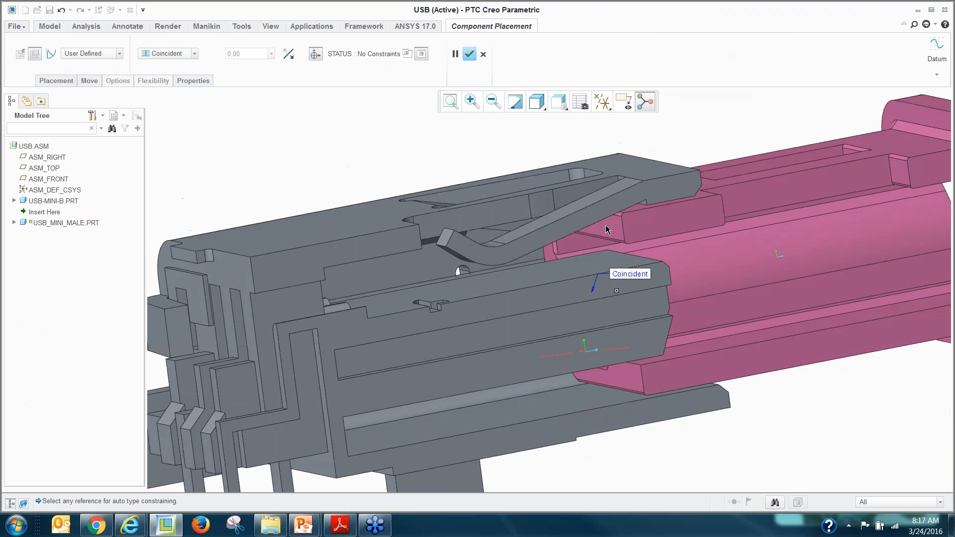
scroll(583, 273, "down", 4)
scroll(583, 273, "up", 4)
middle_click_drag(583, 274, 564, 239)
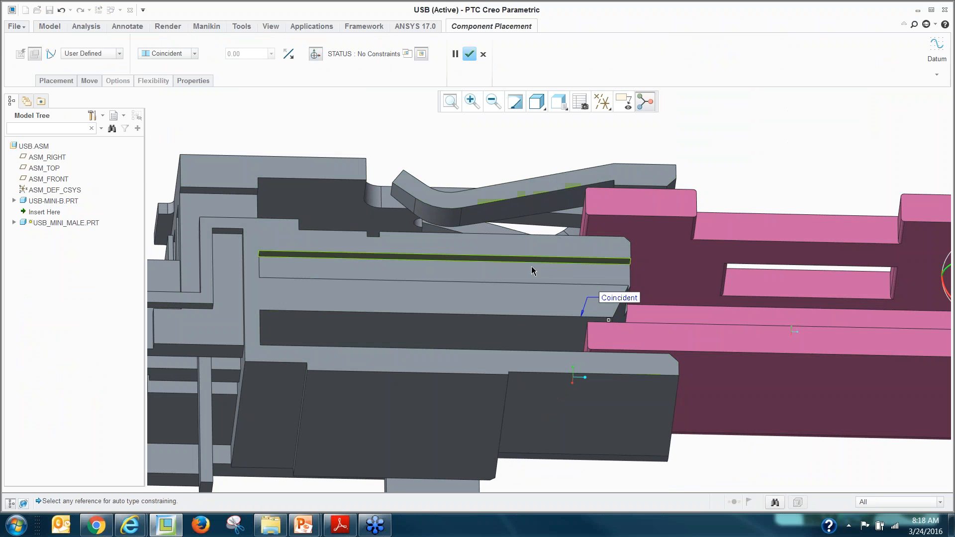
middle_click_drag(550, 277, 518, 296)
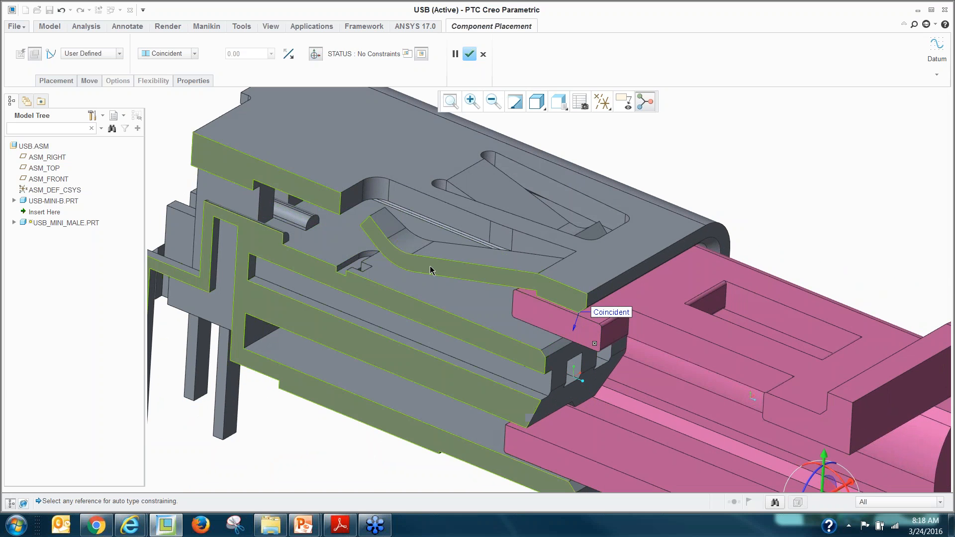
scroll(438, 273, "up", 3)
left_click_drag(699, 426, 724, 458)
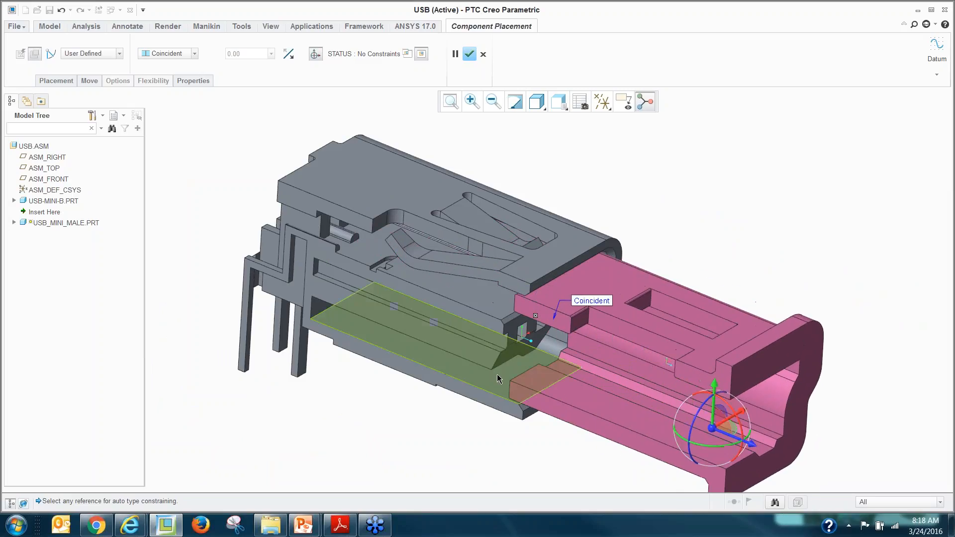
scroll(497, 372, "up", 3)
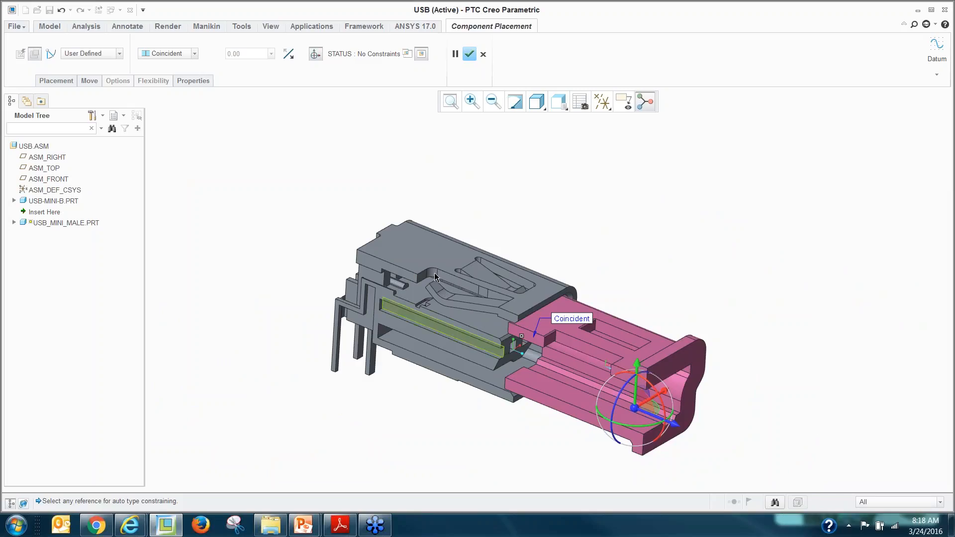
left_click(483, 54)
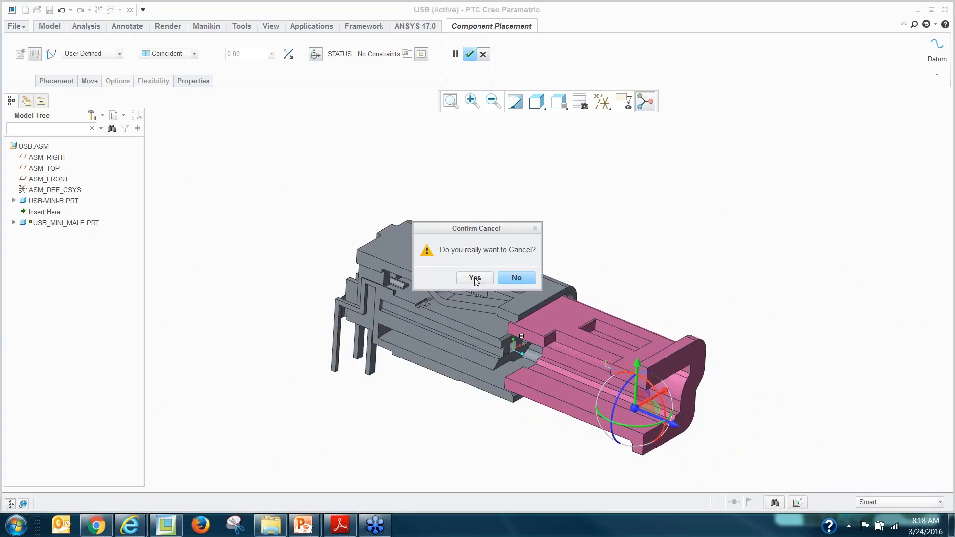
left_click(474, 278)
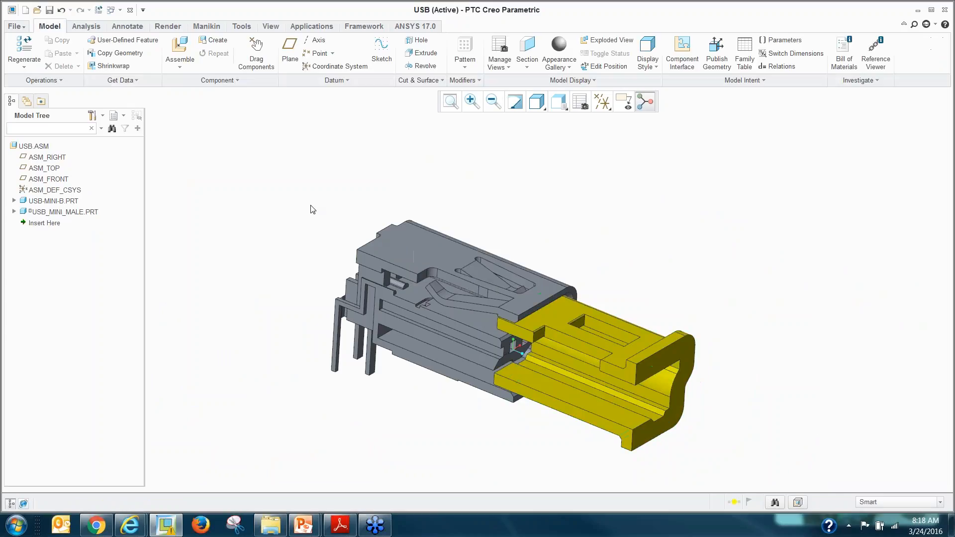
- Open the USB assembly in the Simulate application for structural analysis
left_click(308, 30)
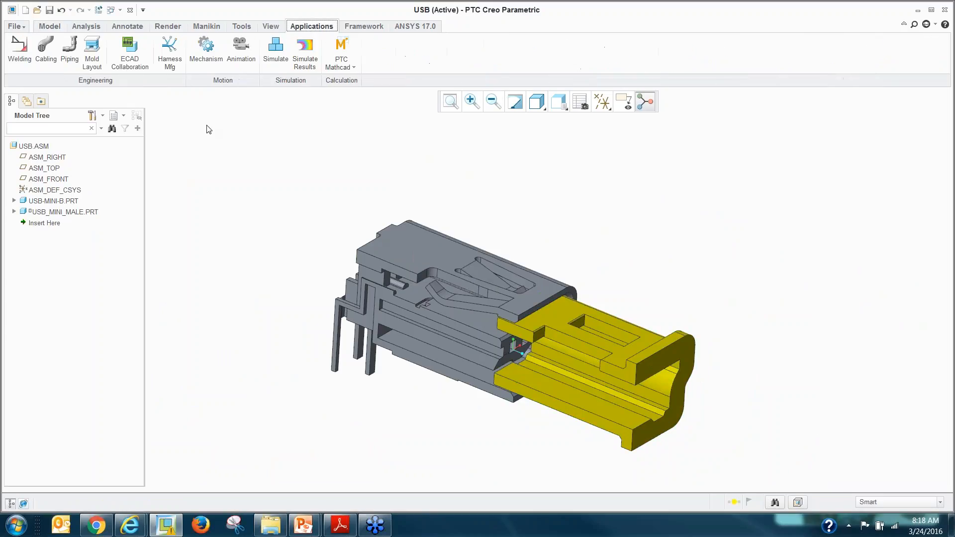
left_click(276, 52)
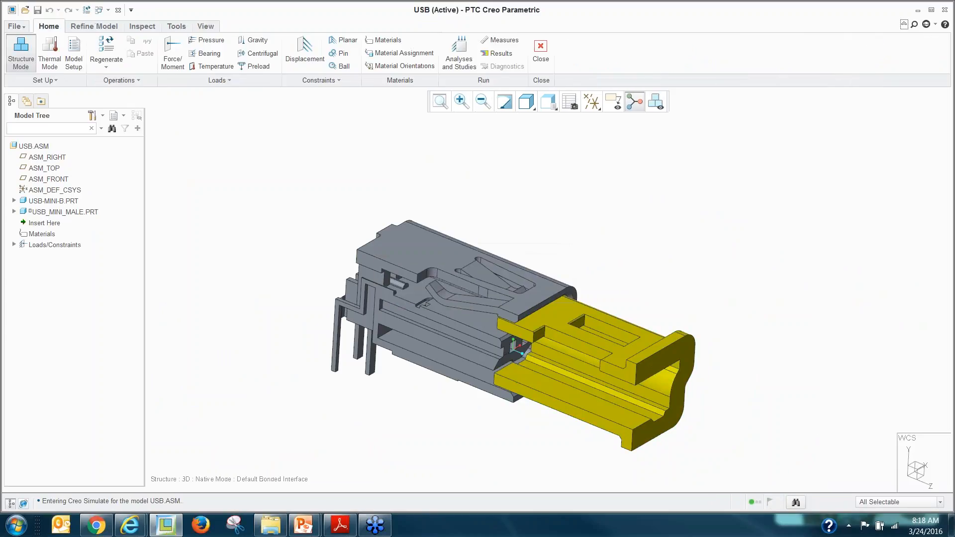
mouse_move(462, 418)
middle_mouse_down()
mouse_move(464, 396)
mouse_move(469, 417)
middle_mouse_up()
scroll(465, 421, "down", 2)
scroll(466, 411, "up", 1)
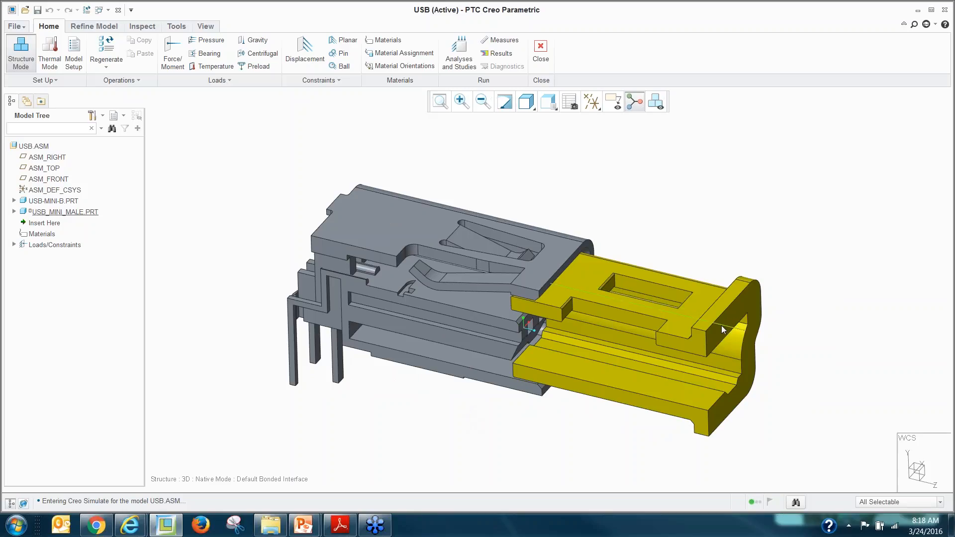
middle_click_drag(451, 451, 372, 282)
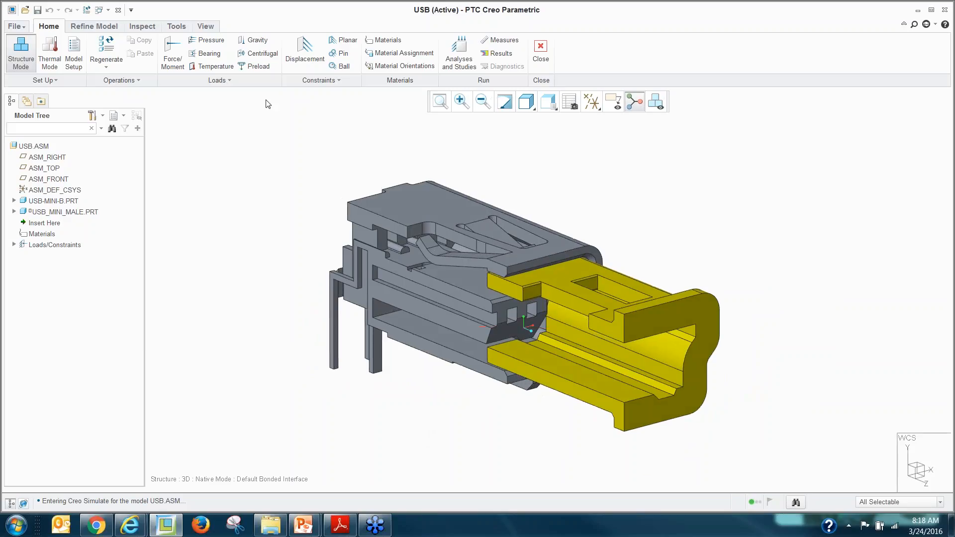
- Create a displacement constraint on the male connector's outer end face and make its Z translation prescribed, keeping X and Y fixed
left_click(305, 51)
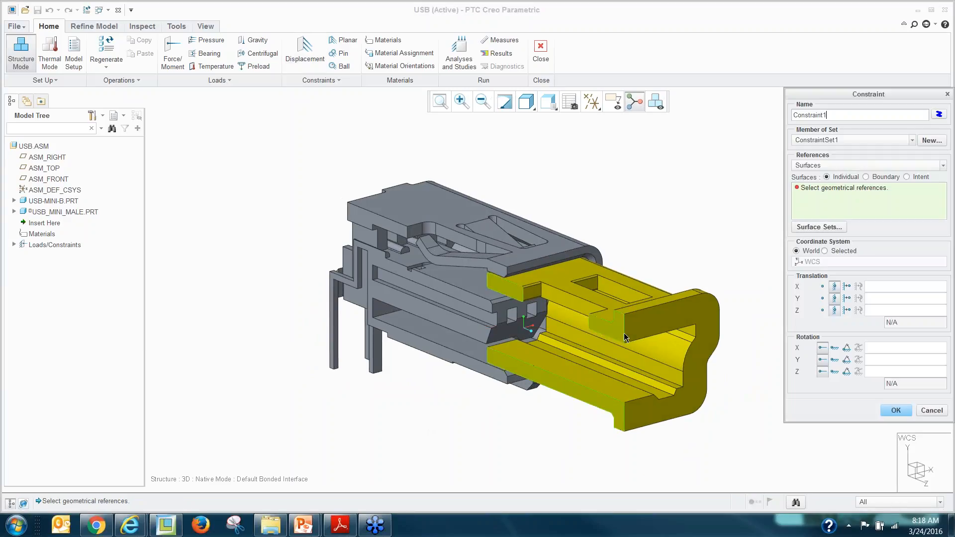
left_click(693, 315)
middle_click_drag(693, 315, 611, 459)
mouse_move(564, 432)
middle_mouse_down()
mouse_move(619, 419)
mouse_move(575, 441)
middle_mouse_up()
scroll(575, 439, "up", 1)
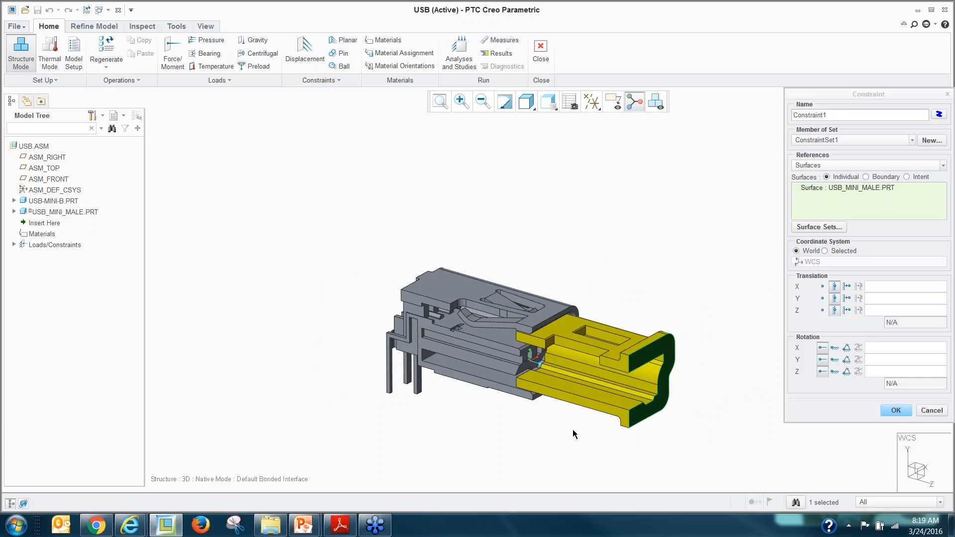
scroll(572, 429, "down", 2)
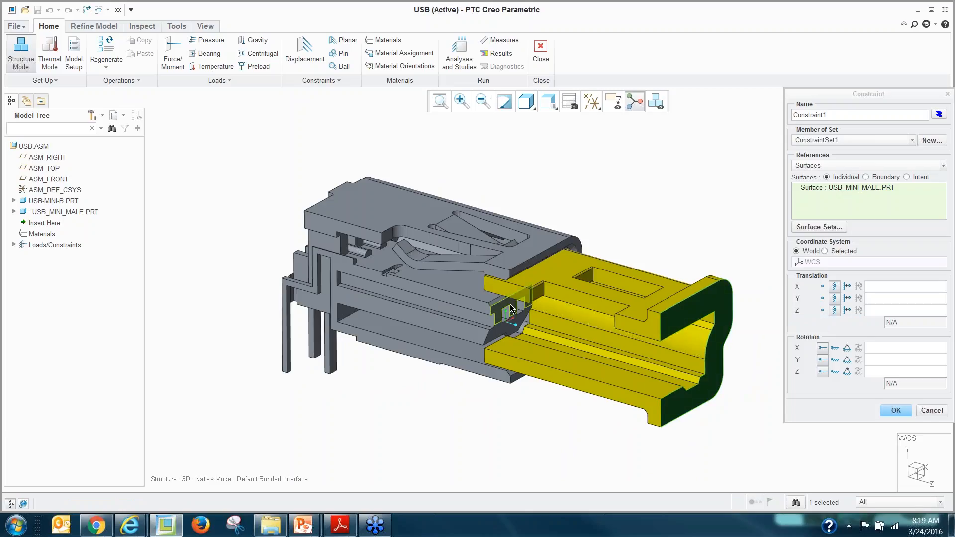
scroll(478, 294, "up", 2)
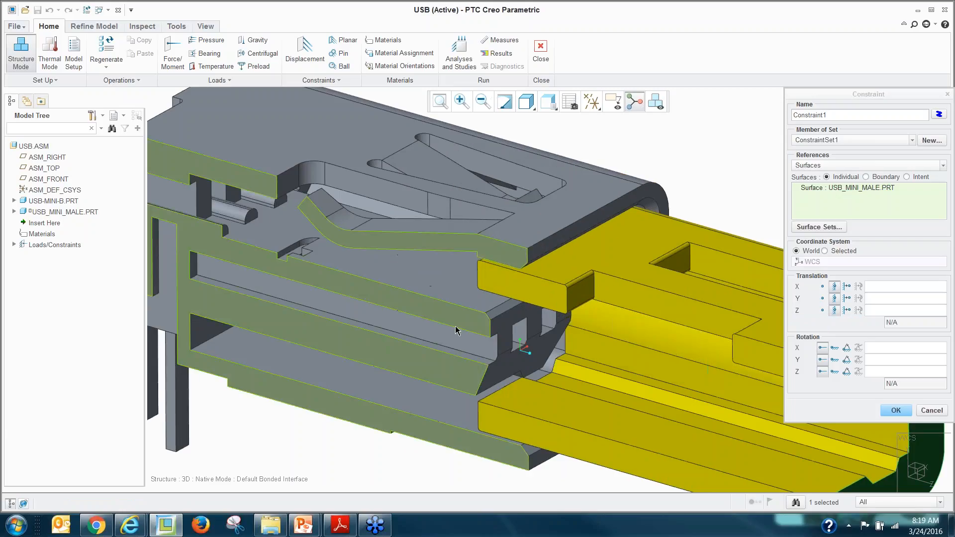
scroll(454, 327, "down", 2)
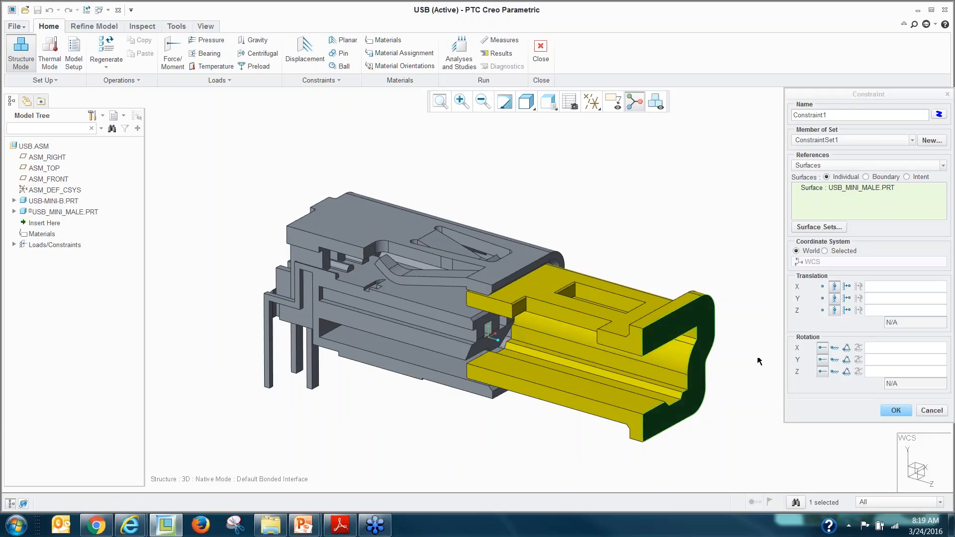
left_click(846, 310)
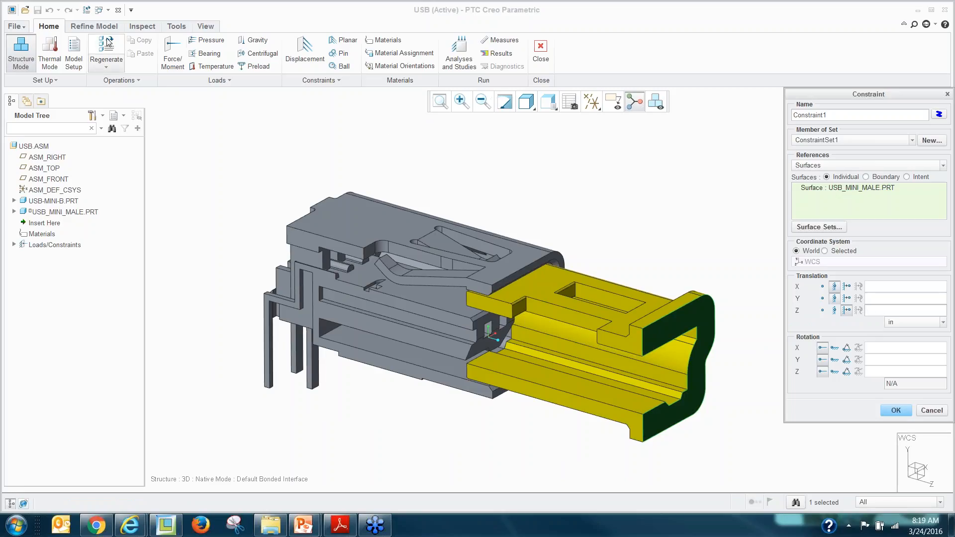
- Measure the distance from the male connector's outer end face to the front face of the receptacle shell
double_click(148, 27)
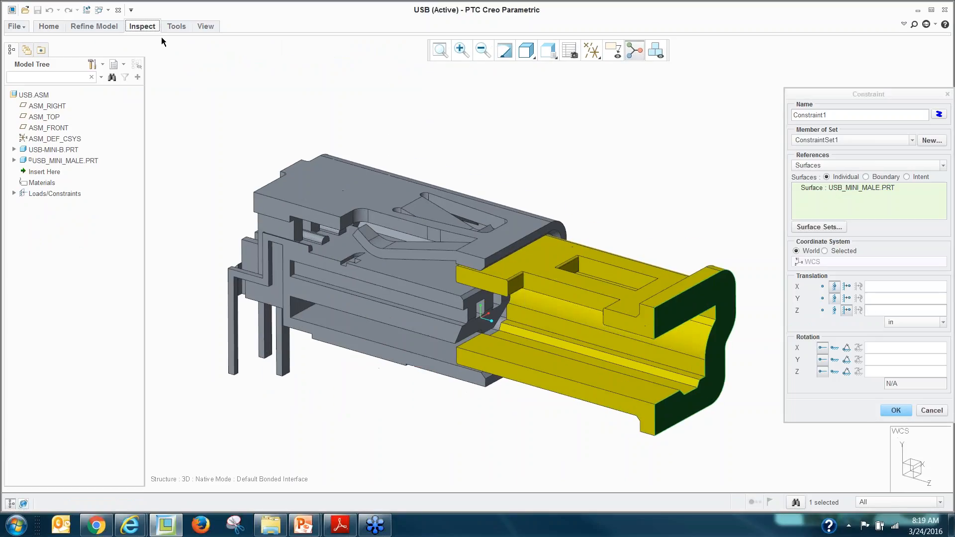
double_click(143, 26)
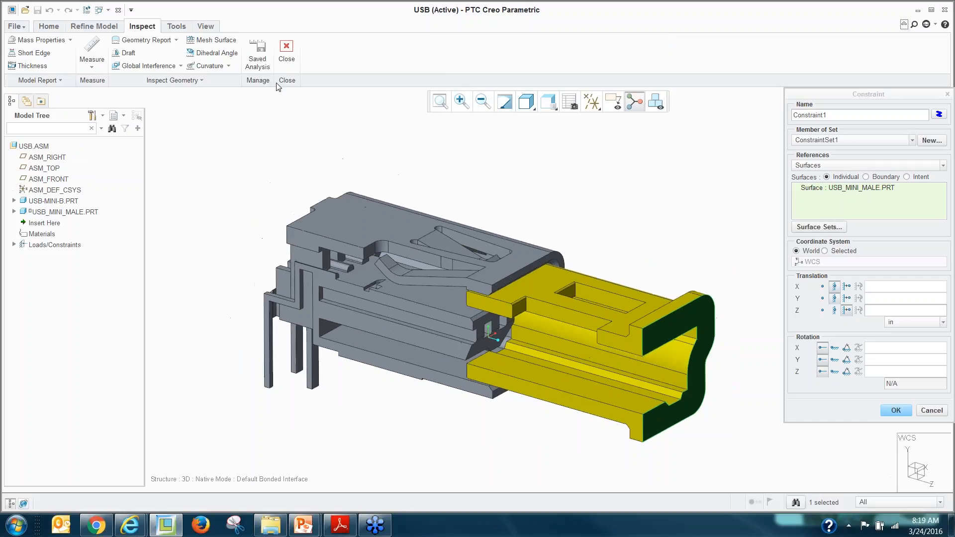
left_click(91, 64)
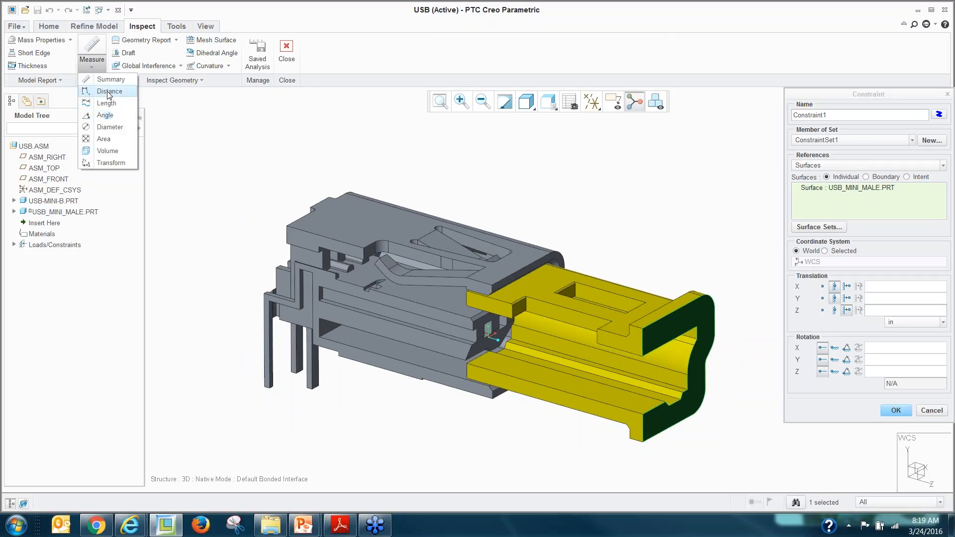
left_click(107, 92)
scroll(644, 343, "down", 3)
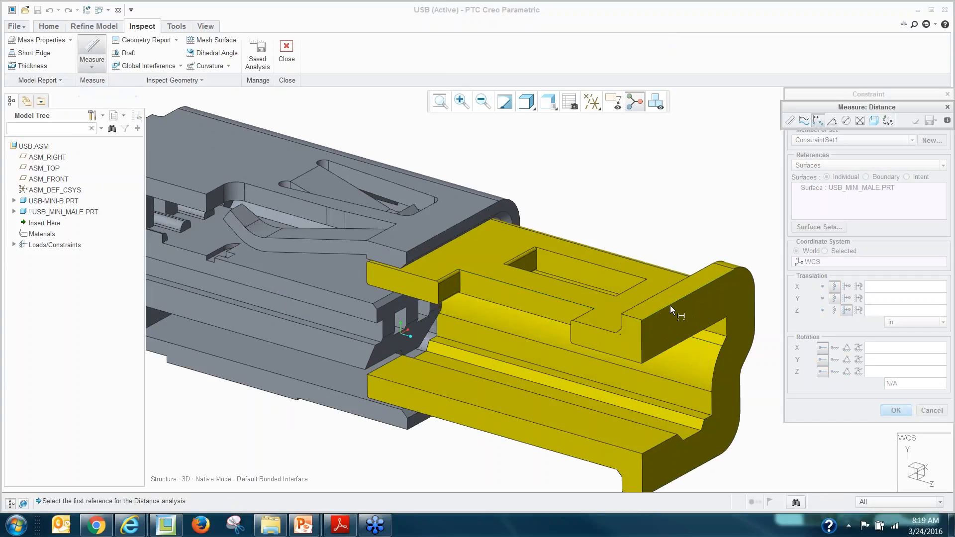
scroll(670, 305, "down", 4)
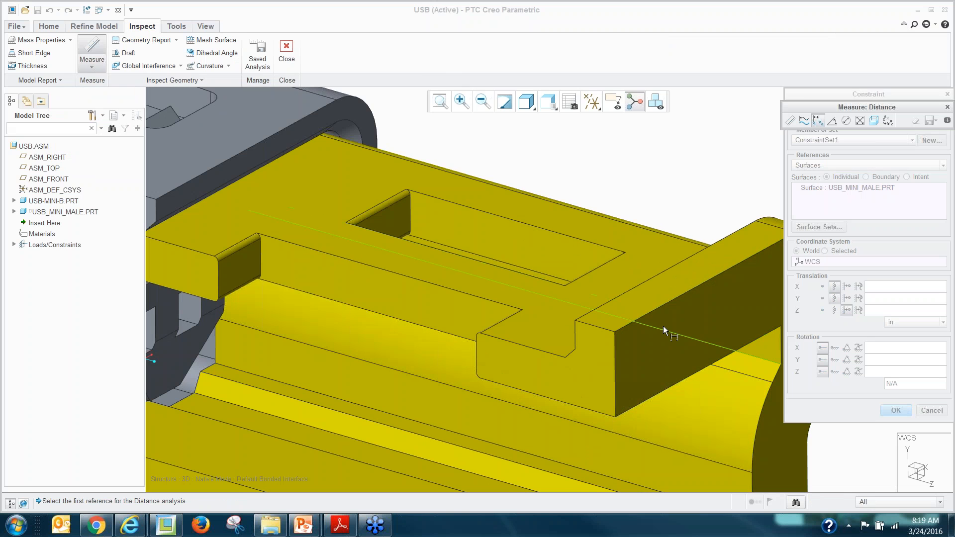
left_click(662, 324)
scroll(685, 328, "up", 5)
scroll(481, 276, "down", 6)
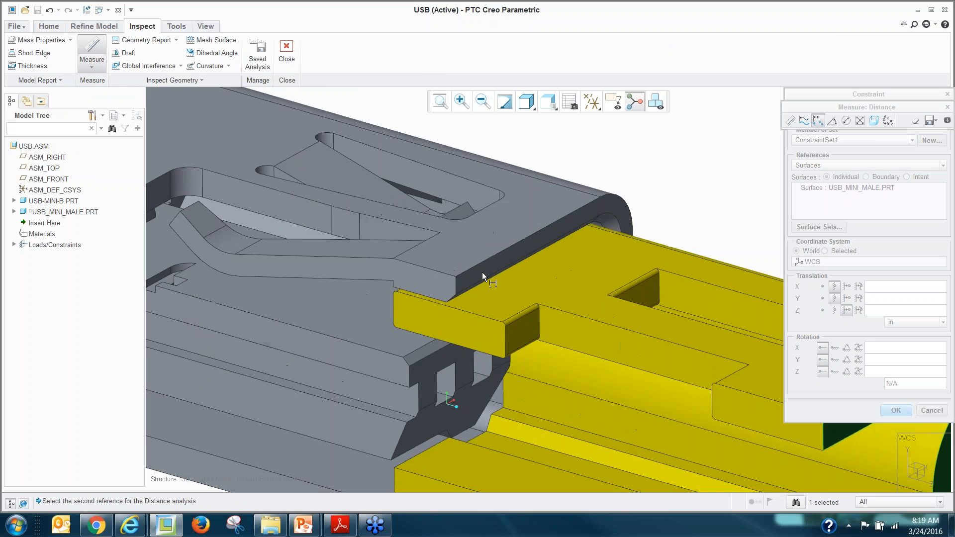
left_click(455, 280)
scroll(460, 297, "up", 3)
scroll(461, 297, "up", 6)
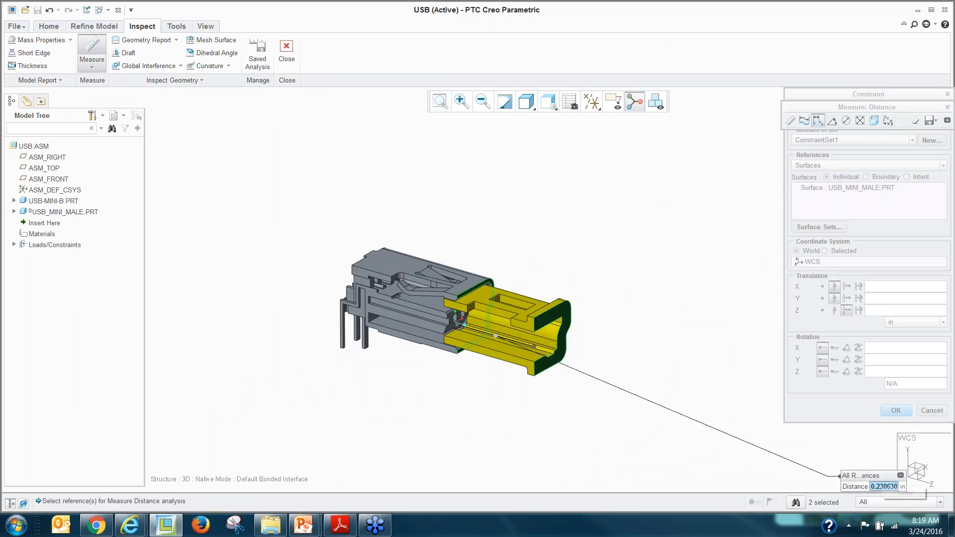
- Copy the measured distance value and close the distance measurement
double_click(883, 487)
key("ctrl+c")
left_click(899, 476)
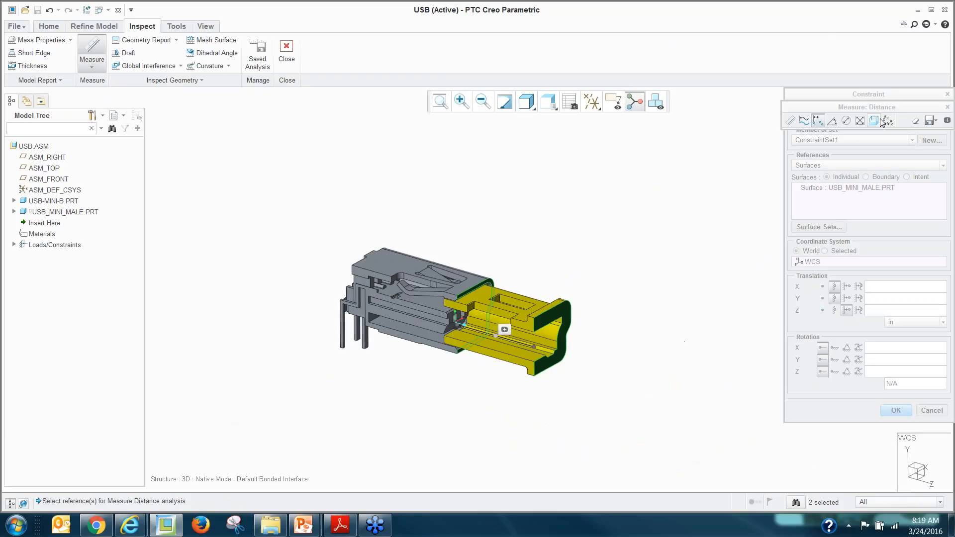
left_click_drag(890, 110, 656, 108)
left_click(713, 105)
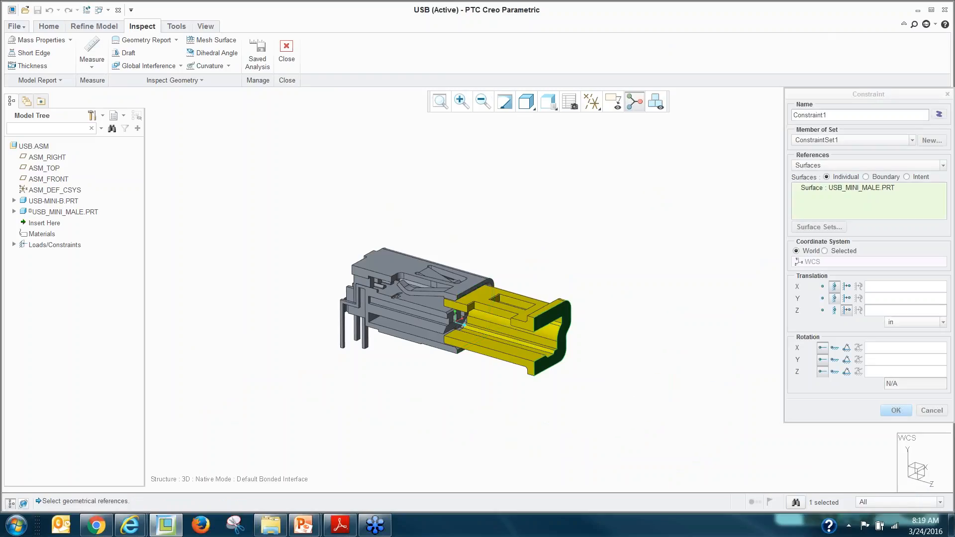
- Set the male connector constraint's prescribed Z translation to the negative of the copied distance, -0.230630 in, and accept the constraint
scroll(484, 353, "up", 3)
left_click(873, 310)
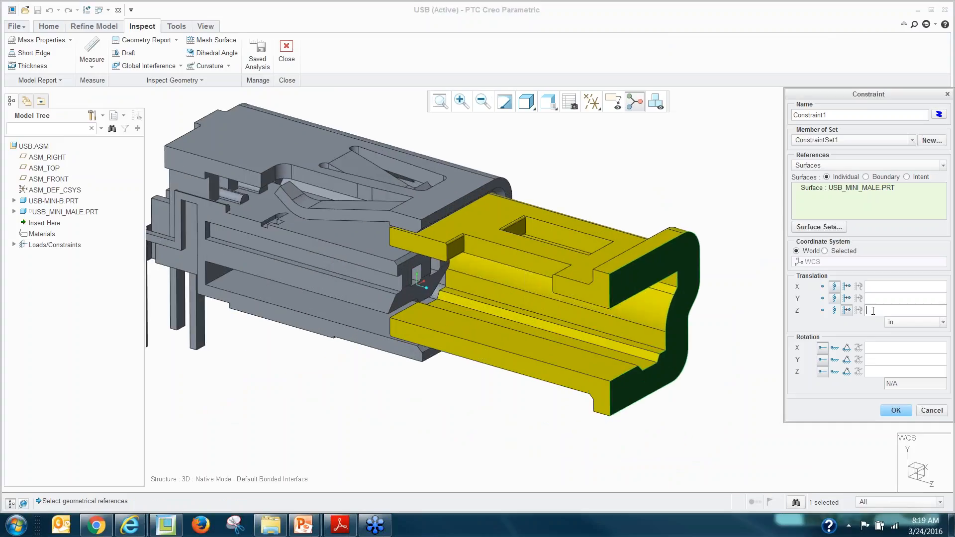
type("-")
right_click(876, 311)
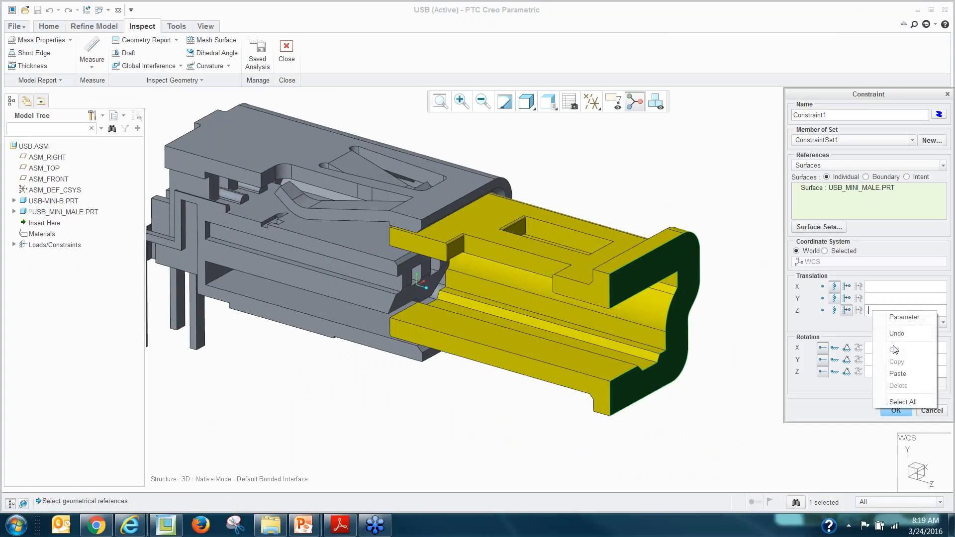
left_click(898, 373)
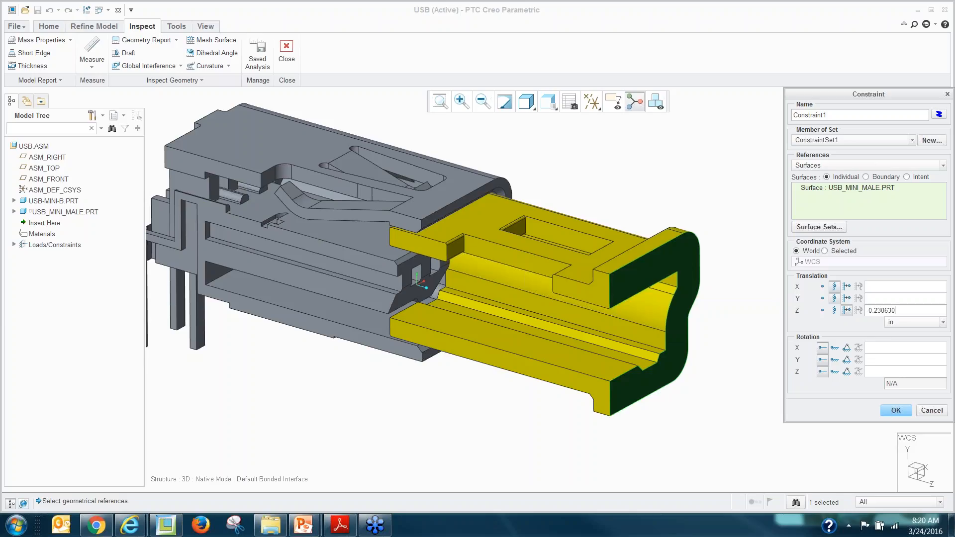
left_click(895, 411)
- Create a displacement constraint on the rear face of the receptacle shell, keeping its default fixed settings
middle_click_drag(735, 411, 572, 358)
middle_click_drag(224, 299, 306, 345)
scroll(307, 345, "down", 5)
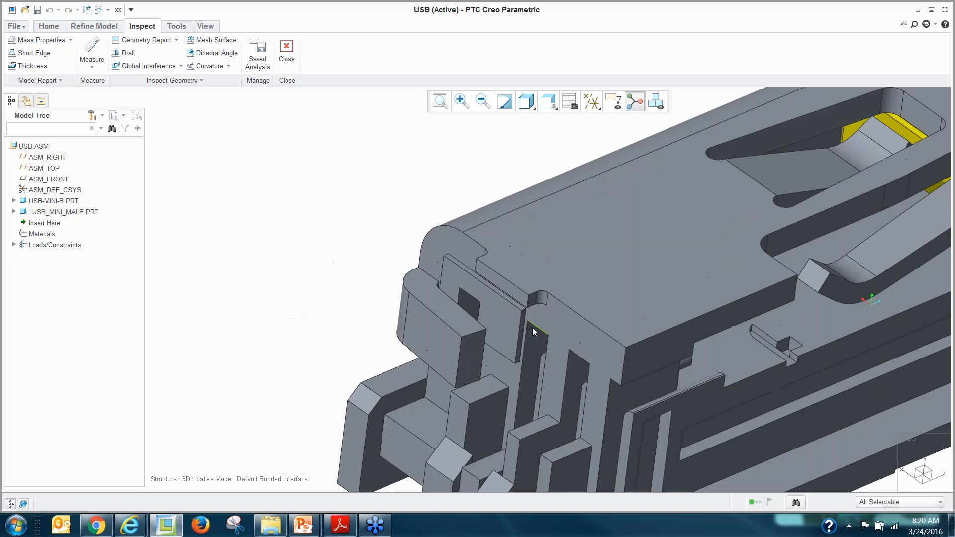
scroll(563, 343, "down", 2)
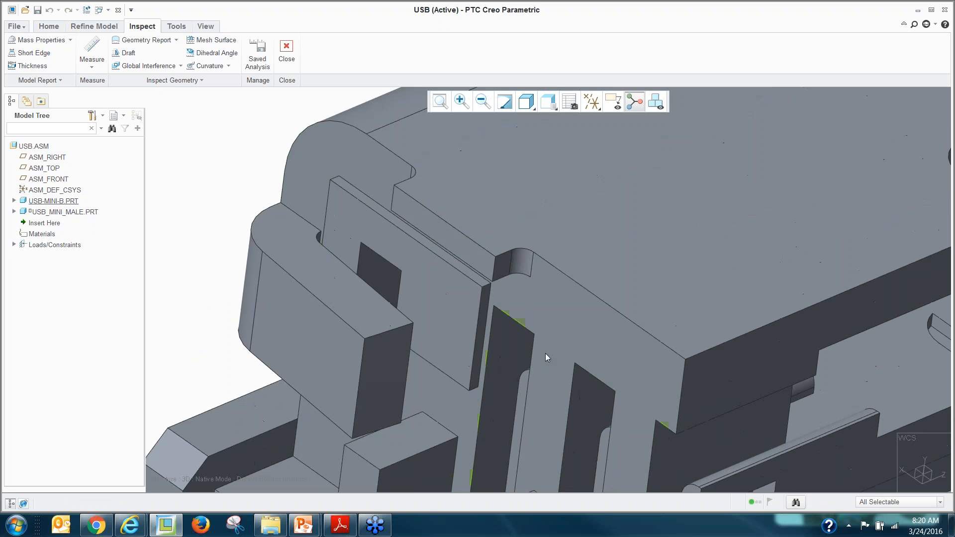
left_click(545, 353)
scroll(444, 256, "up", 5)
left_click(49, 26)
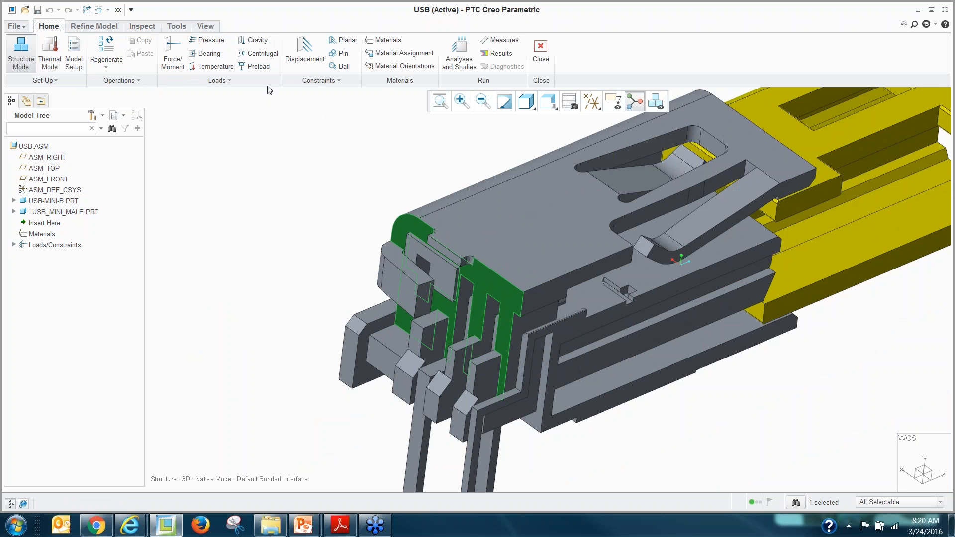
left_click(305, 52)
middle_click(225, 297)
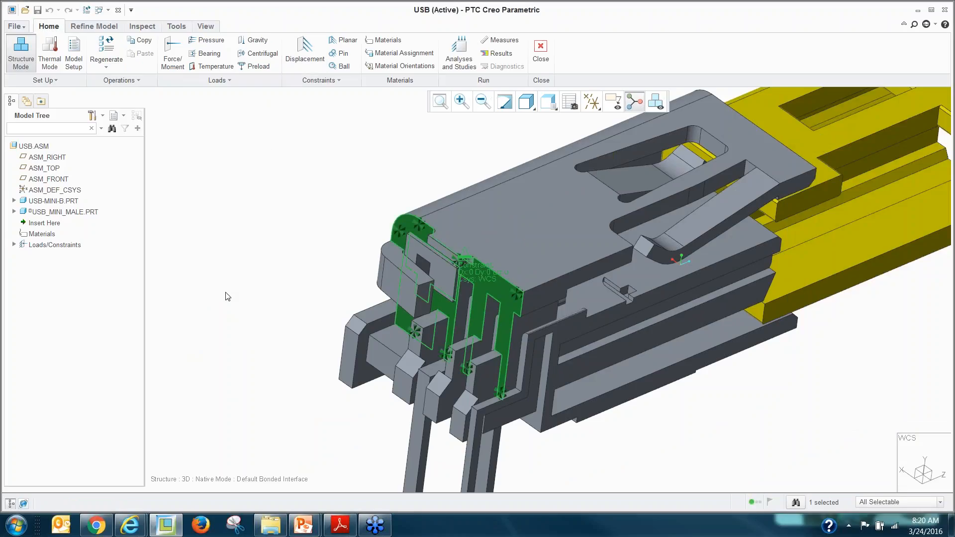
- Add AL2014 from the material library to the model and assign it to the USB-MINI-B part
scroll(249, 308, "up", 4)
middle_click_drag(304, 313, 251, 280)
key("ctrl+d")
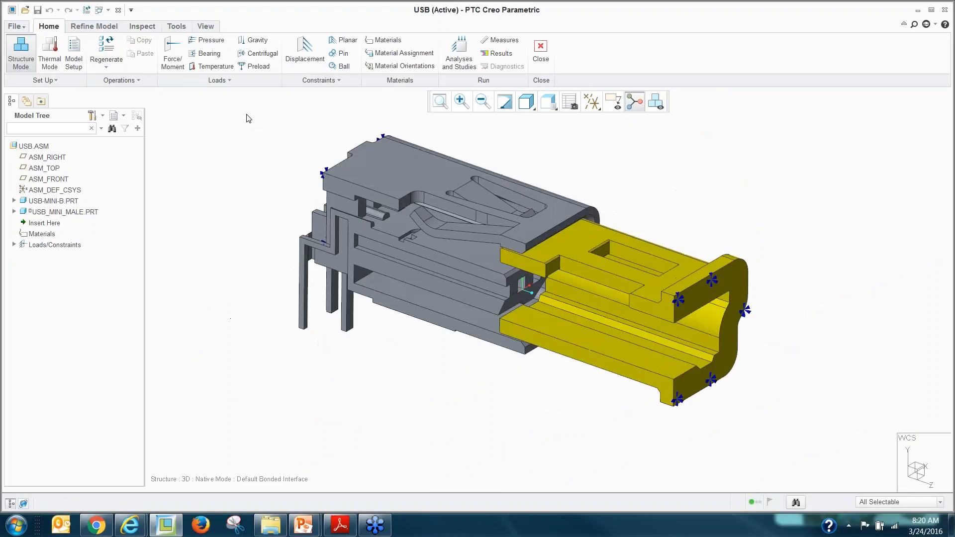
left_click(401, 53)
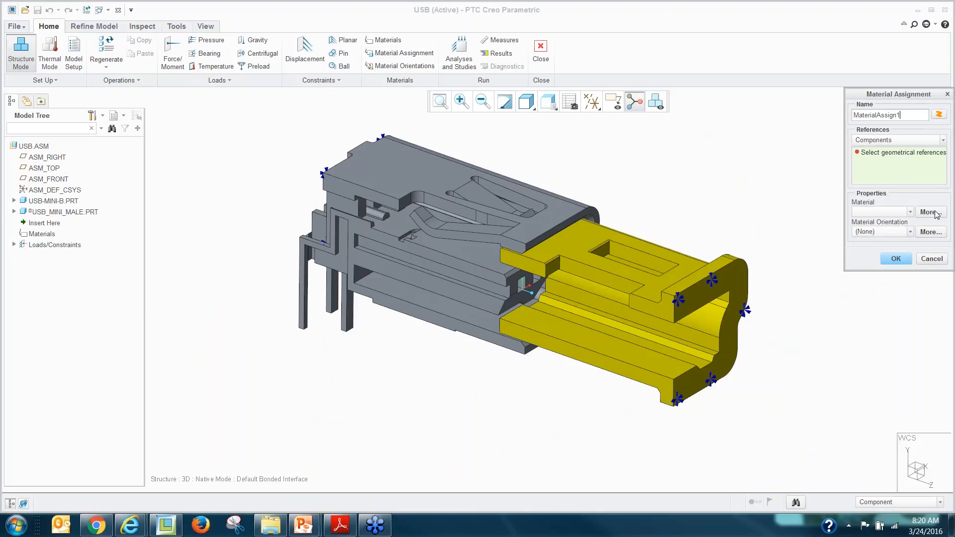
left_click(929, 212)
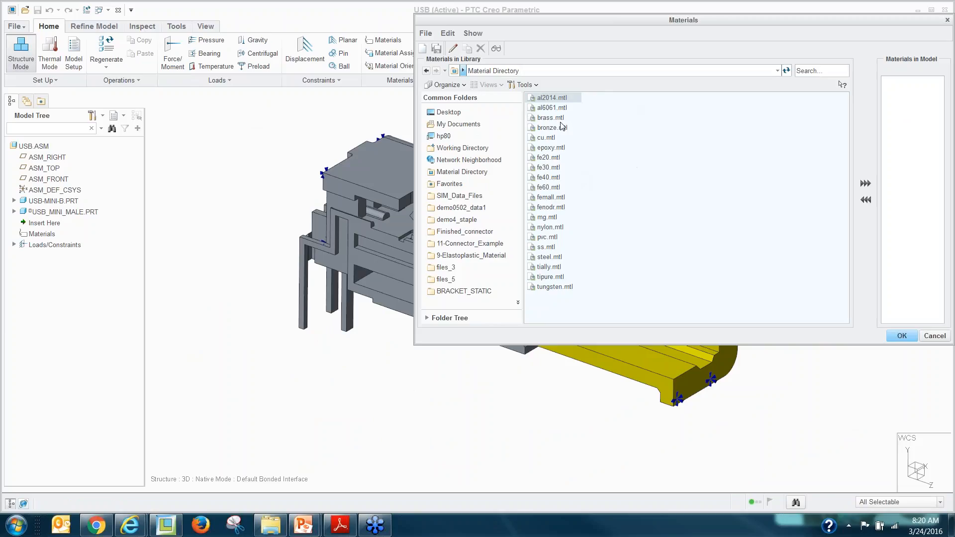
left_click(865, 184)
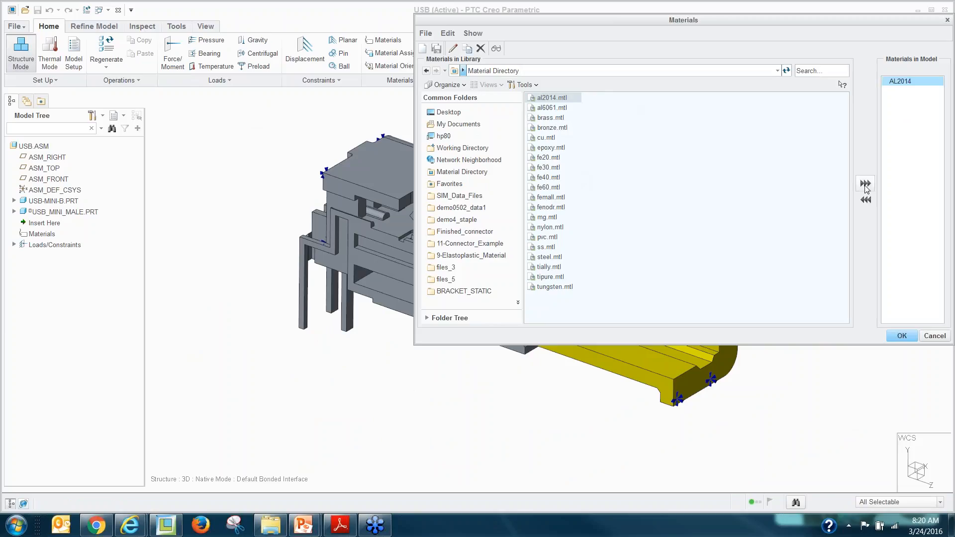
left_click(900, 335)
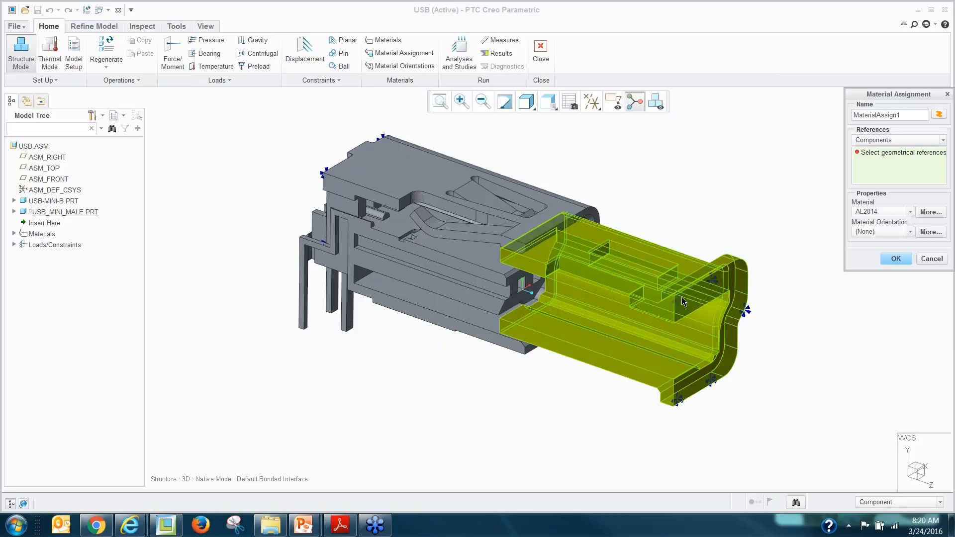
left_click(507, 232)
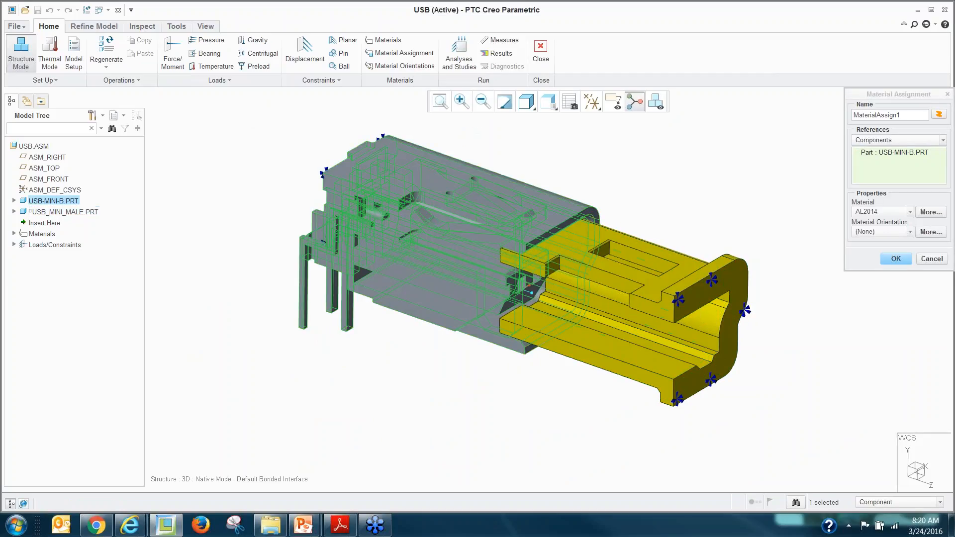
left_click(896, 259)
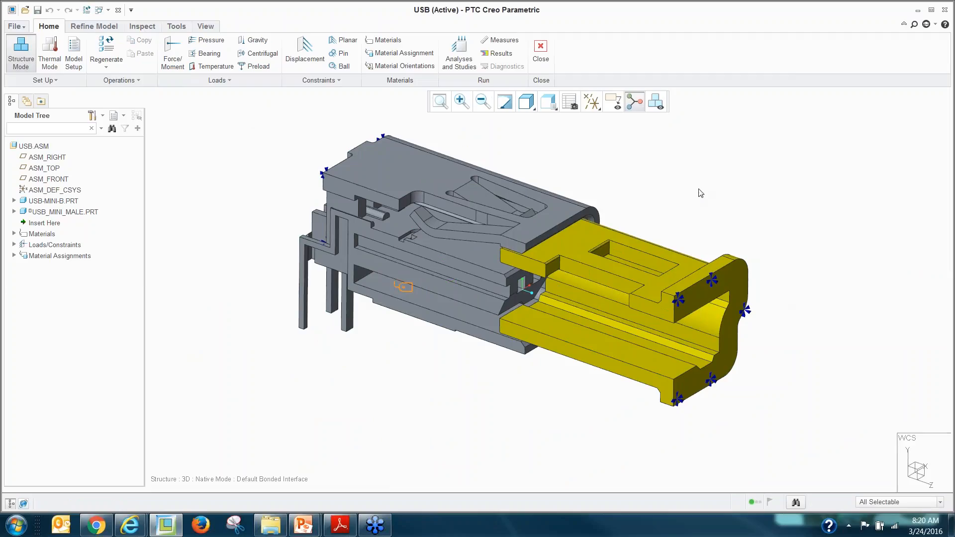
- Review how the two connectors meet and check the default interface in the model setup without changing it
middle_click_drag(695, 231, 690, 273, "shift")
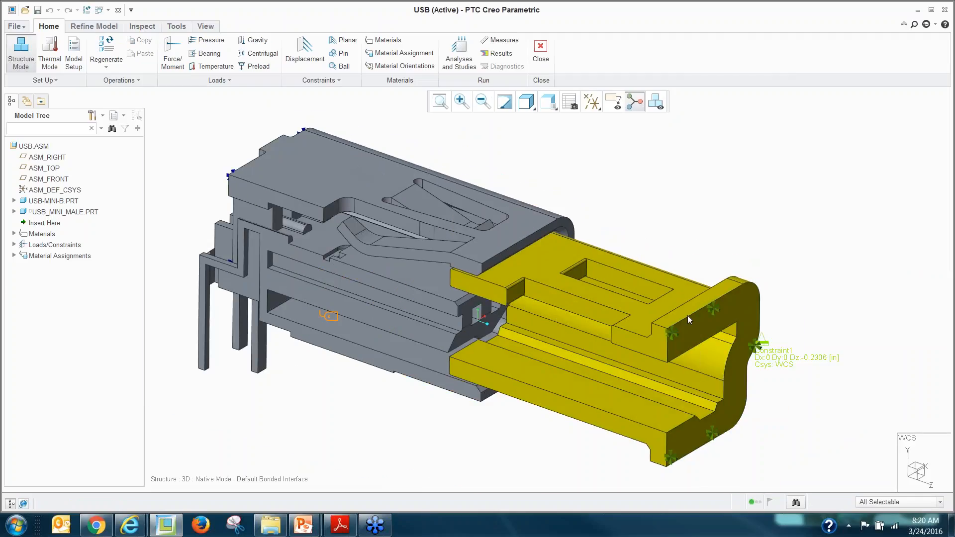
middle_click_drag(448, 385, 485, 361)
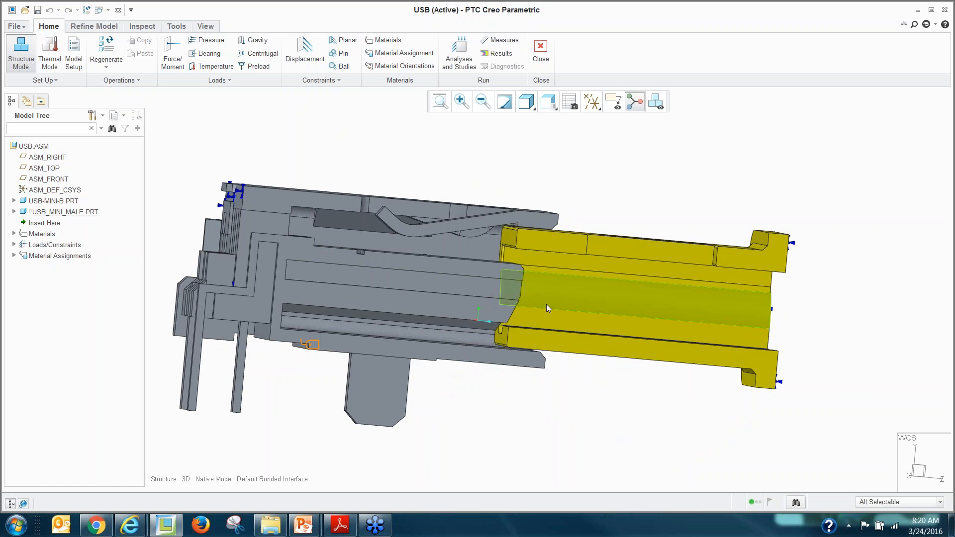
mouse_move(548, 307)
middle_mouse_down()
mouse_move(557, 318)
mouse_move(535, 298)
mouse_move(572, 327)
mouse_move(522, 257)
middle_mouse_up()
scroll(523, 258, "up", 5)
scroll(613, 286, "down", 5)
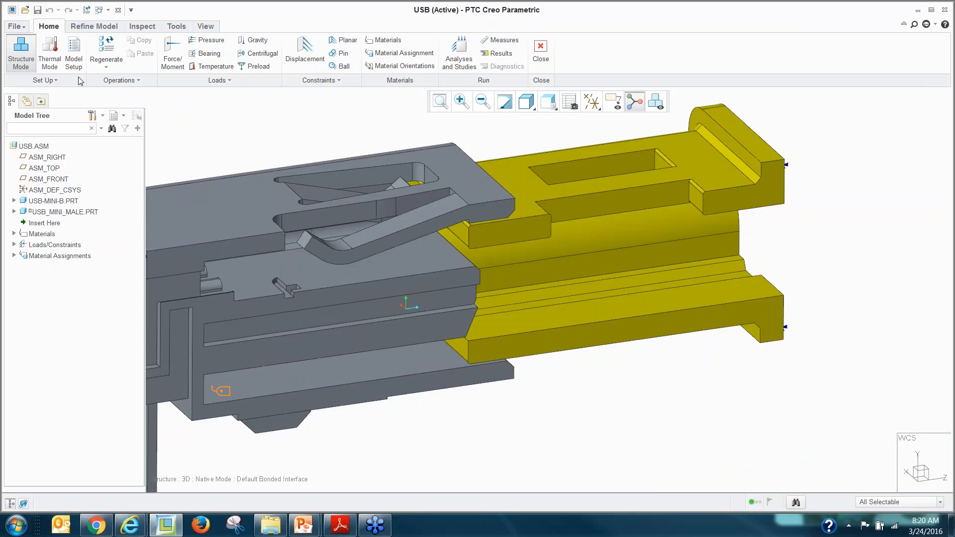
left_click(73, 56)
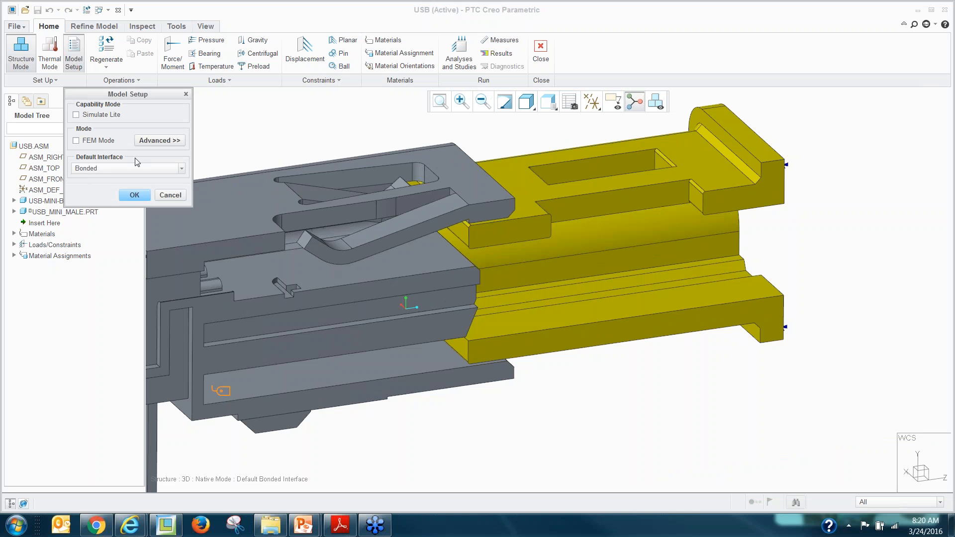
left_click(170, 195)
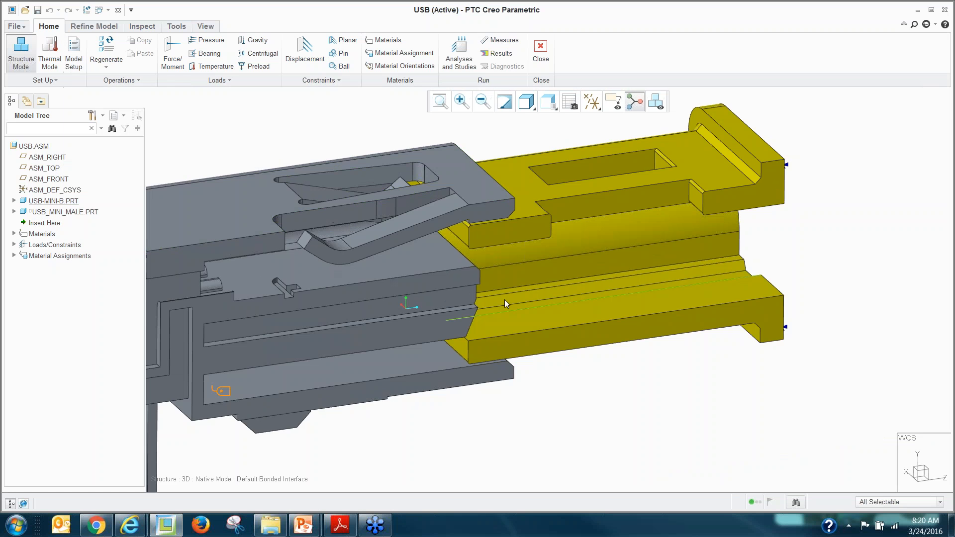
- Examine the area where the receptacle's spring arm meets the front edge of the male connector
scroll(459, 222, "up", 5)
scroll(548, 262, "down", 5)
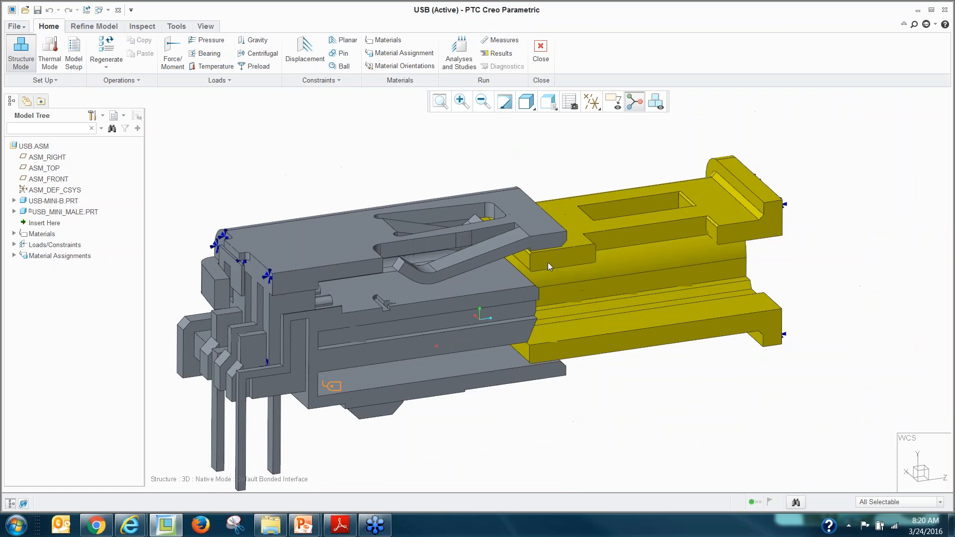
scroll(544, 262, "up", 6)
mouse_move(545, 269)
middle_mouse_down()
mouse_move(520, 241)
mouse_move(557, 262)
middle_mouse_up()
scroll(574, 220, "down", 5)
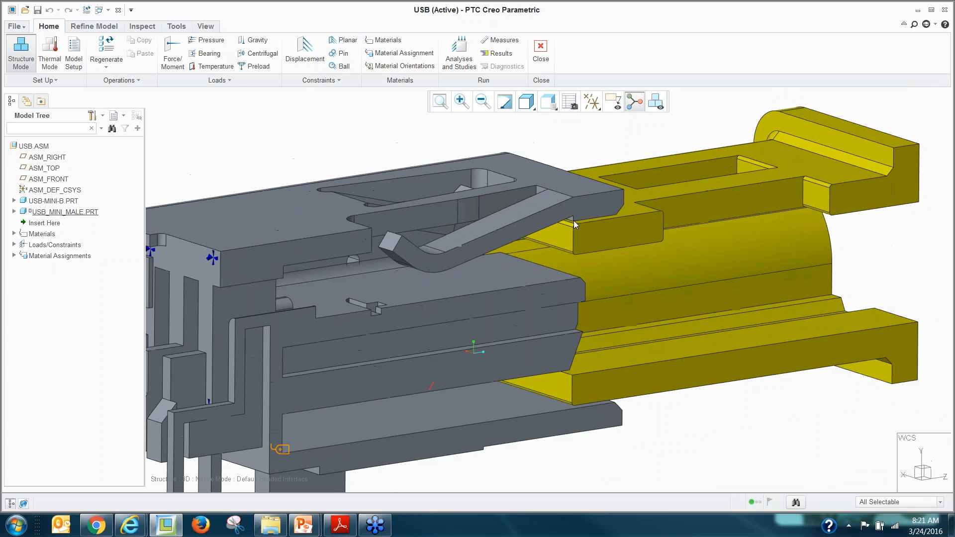
scroll(583, 218, "down", 2)
scroll(537, 311, "up", 3)
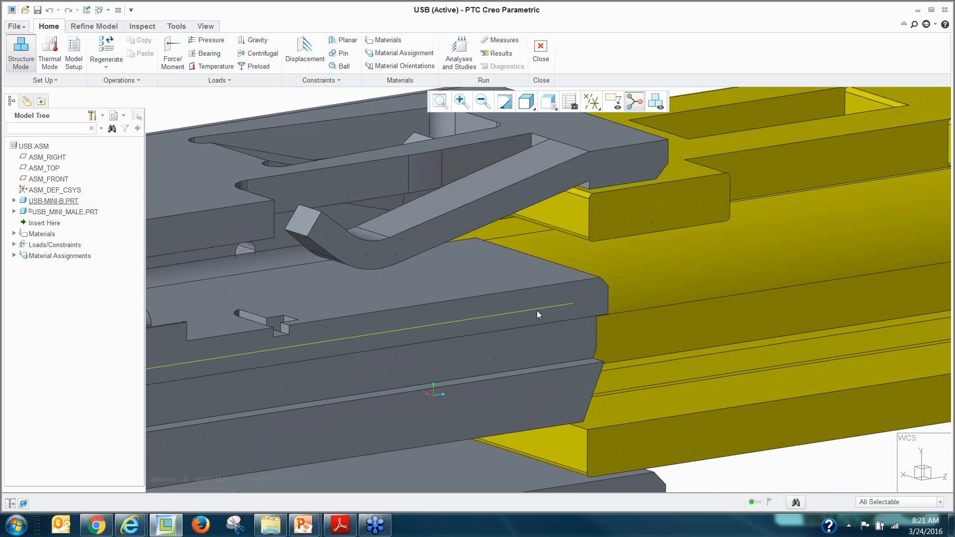
scroll(536, 311, "down", 2)
middle_click_drag(536, 310, 489, 320)
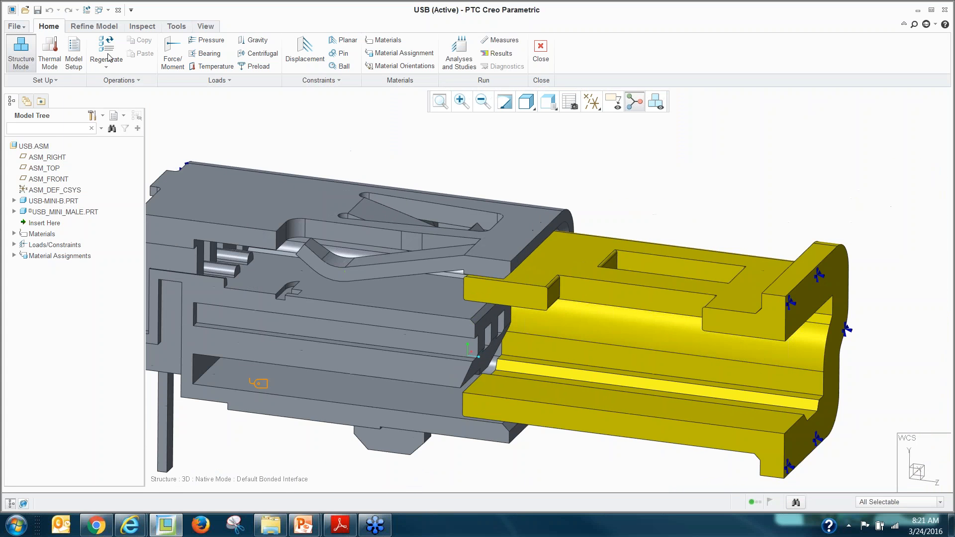
- Start a new interface definition of type Contact with Surface-Surface references
double_click(93, 26)
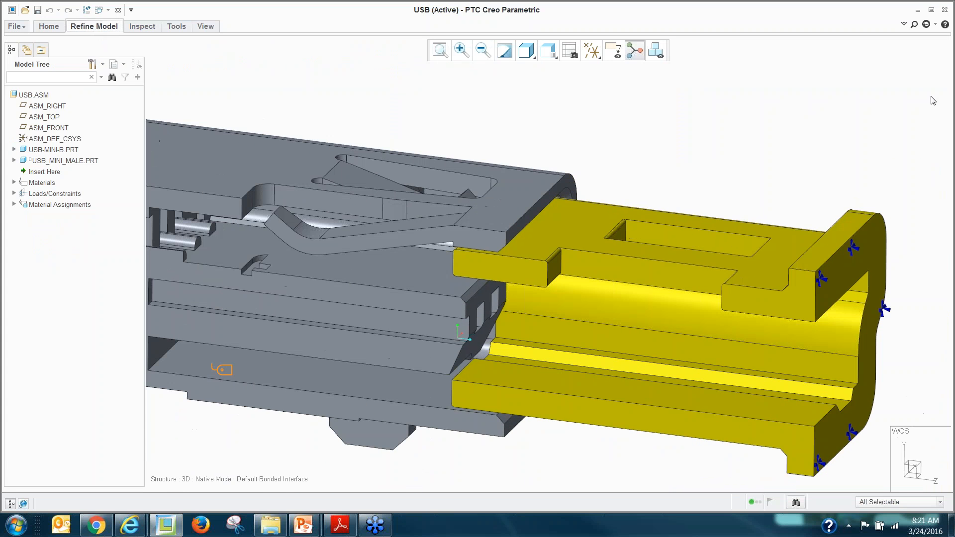
left_click(904, 24)
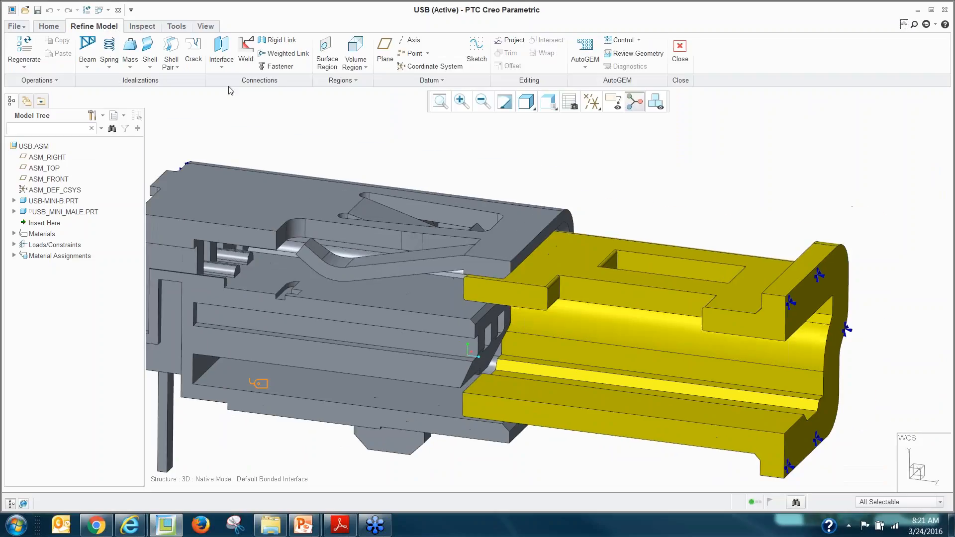
left_click(222, 67)
left_click(231, 78)
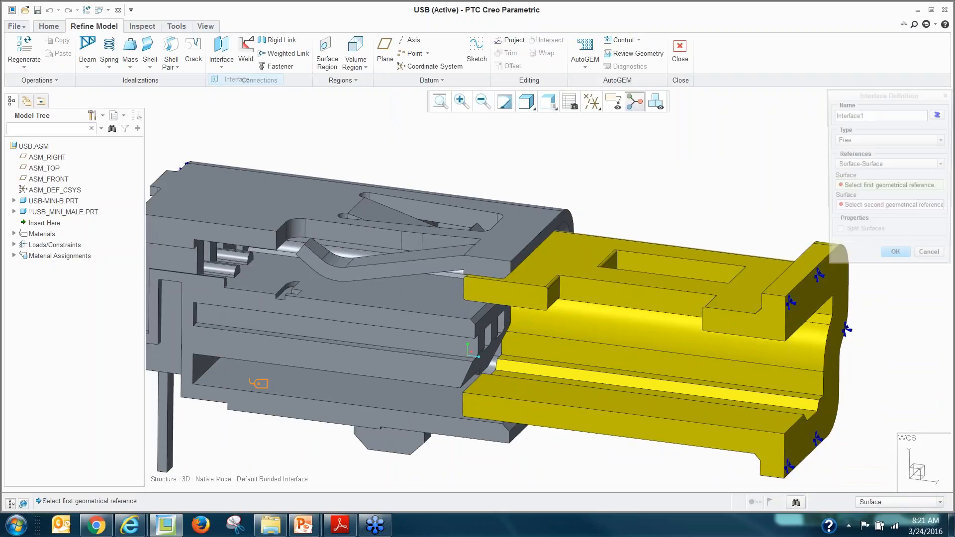
scroll(542, 217, "up", 2)
left_click(853, 141)
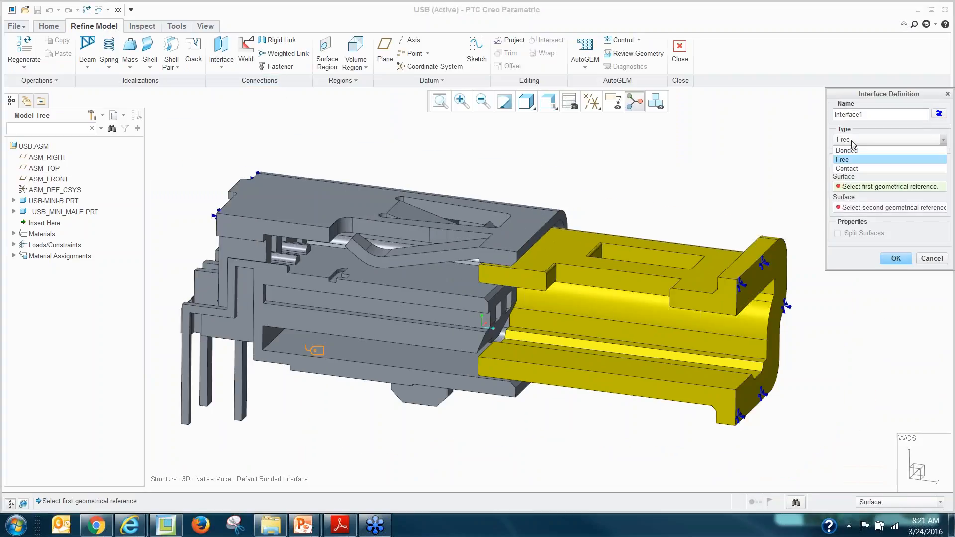
left_click(852, 156)
left_click(832, 165)
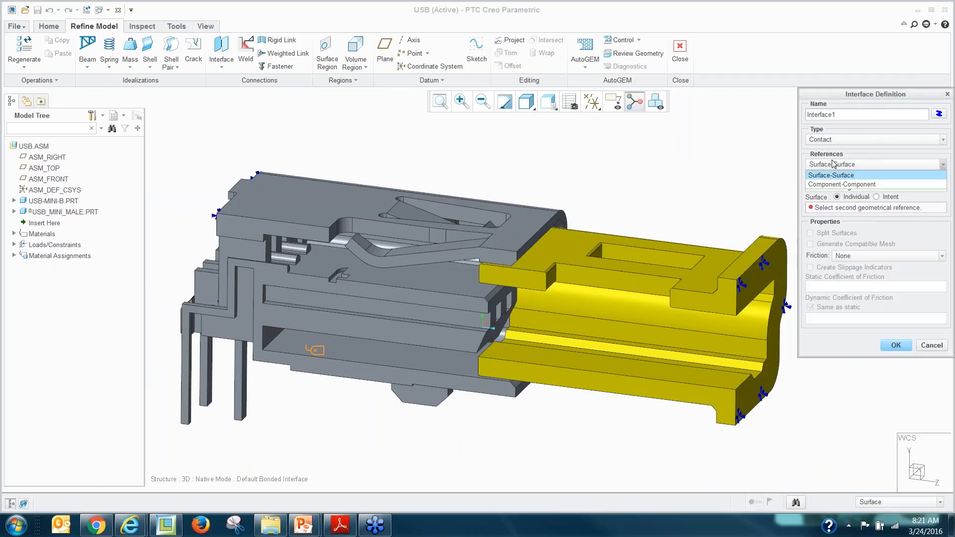
left_click(831, 176)
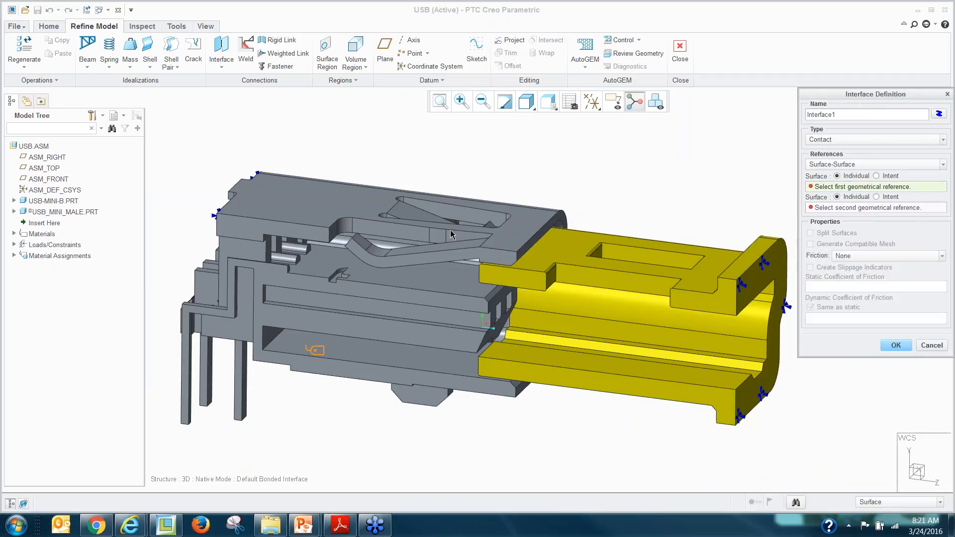
- Select the male connector's narrow leading-edge surface and the sloped surface of the receptacle's spring arm as the contact pair
scroll(499, 322, "down", 3)
scroll(500, 328, "up", 4)
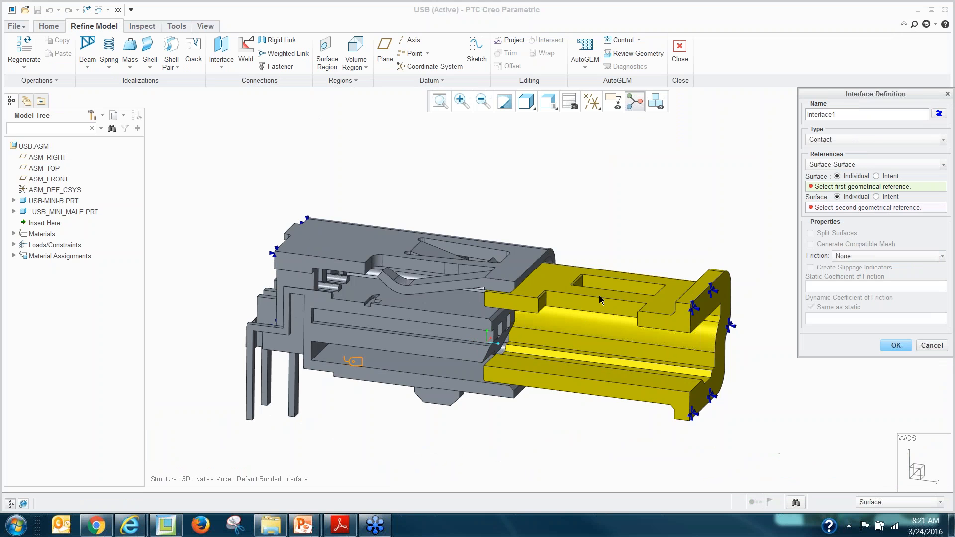
scroll(521, 299, "down", 5)
scroll(452, 300, "down", 2)
middle_click_drag(452, 300, 559, 293)
scroll(703, 294, "down", 4)
left_click(666, 297)
left_click(560, 293)
scroll(621, 334, "up", 4)
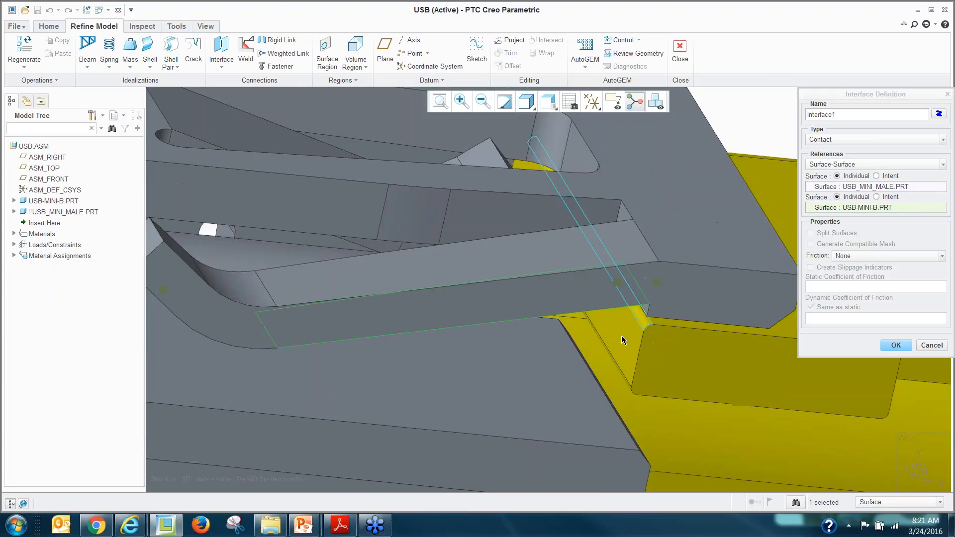
scroll(618, 335, "down", 2)
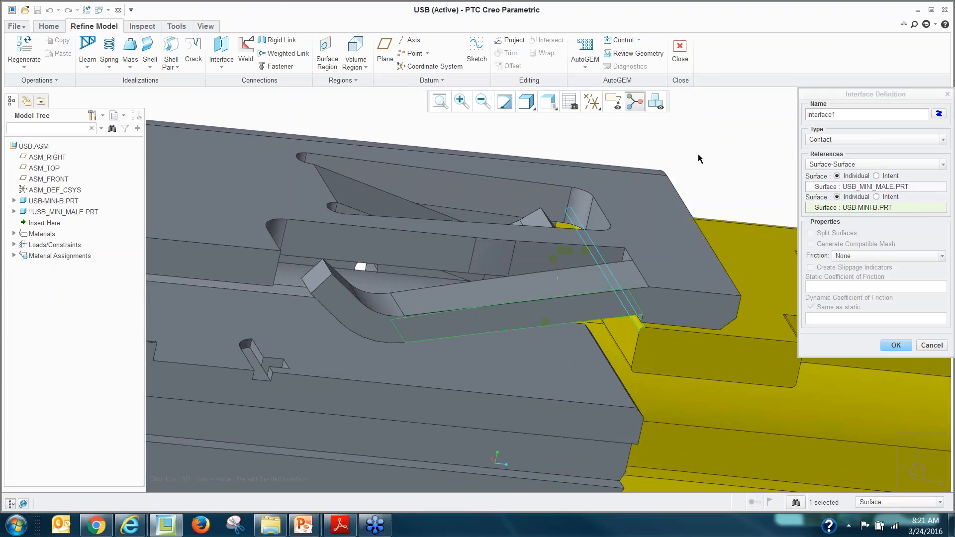
- Keep the contact's friction at None, accept the interface definition and copy the new contact
left_click(862, 256)
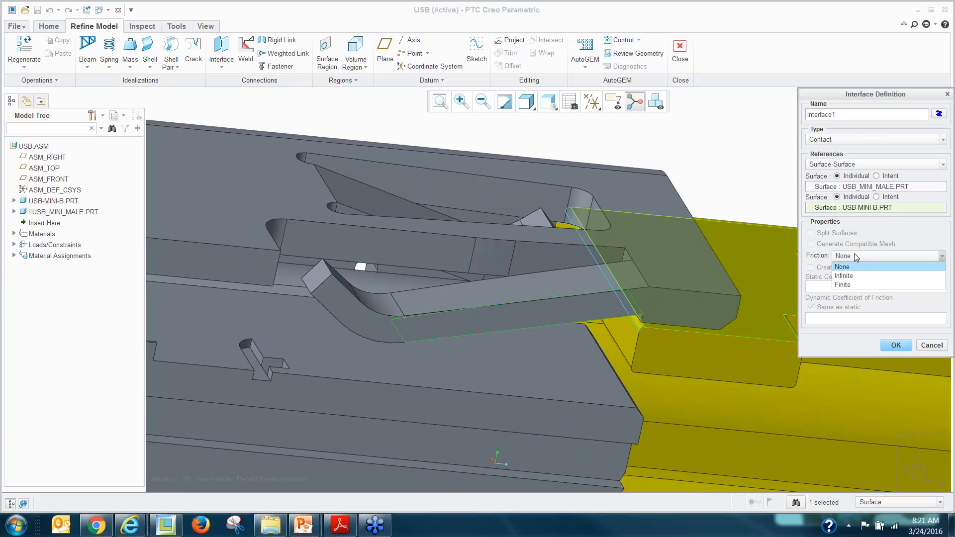
left_click(861, 254)
left_click(896, 345)
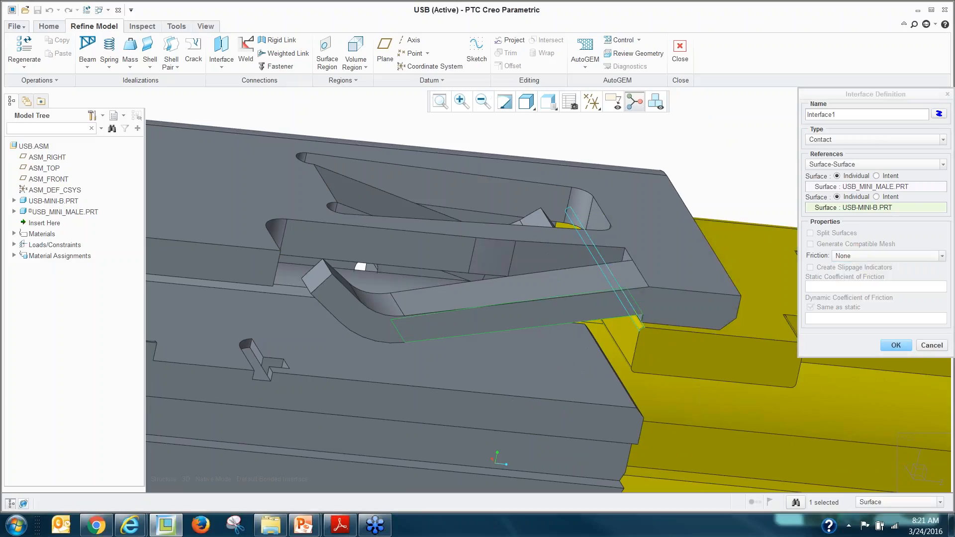
key("ctrl+c")
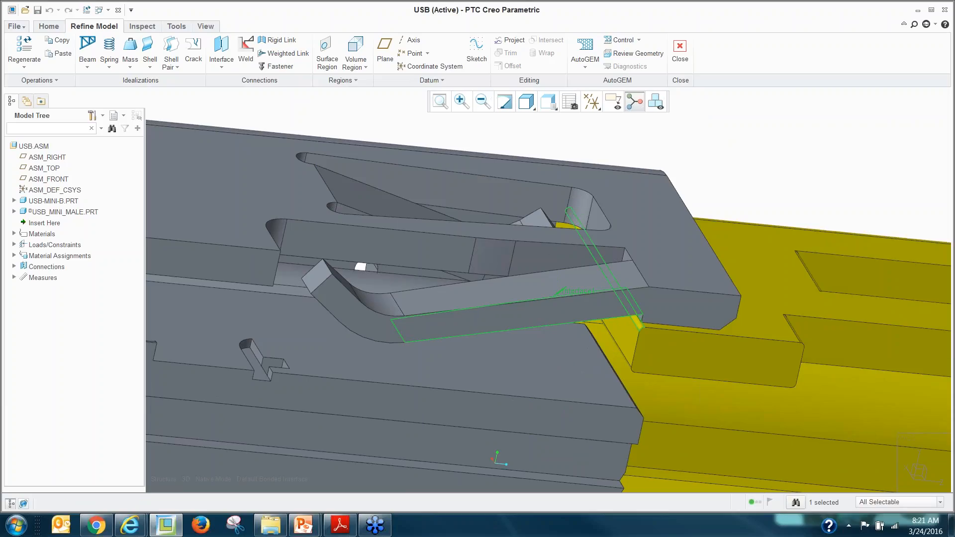
- Paste a copy of the contact, replace its second reference with the spring arm's curved surface beside the sloped one, and accept it
key("ctrl+v")
right_click(708, 180)
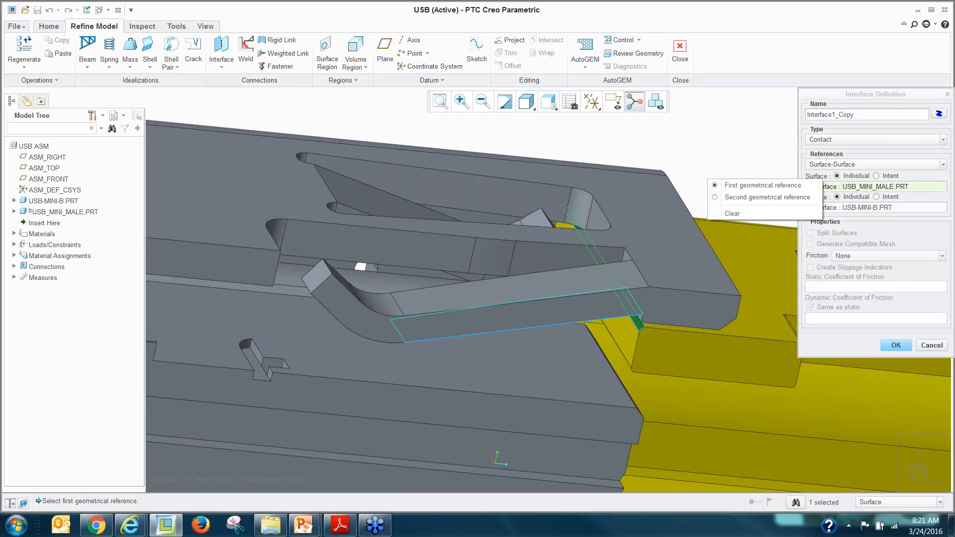
left_click(726, 198)
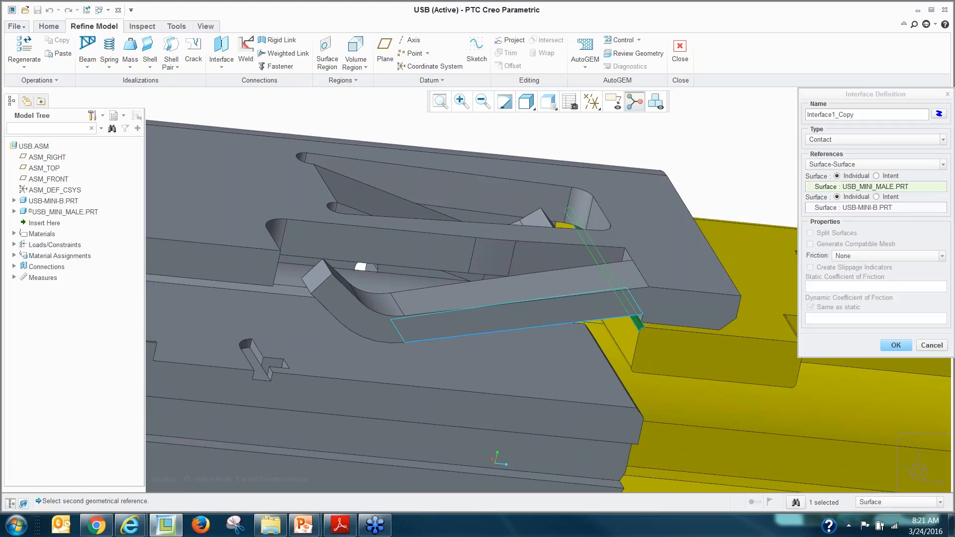
scroll(309, 333, "up", 5)
right_click(290, 311)
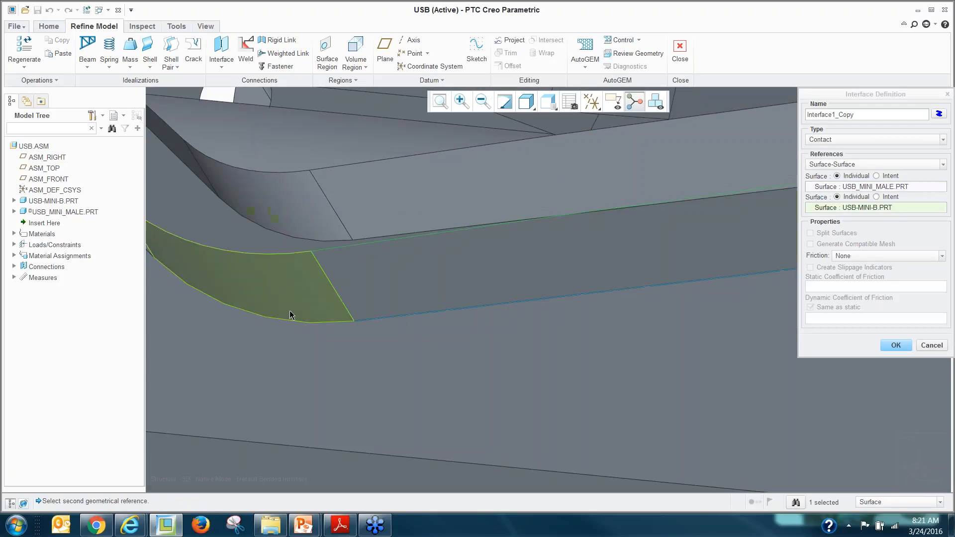
left_click(290, 311)
scroll(428, 318, "down", 5)
middle_click(428, 318)
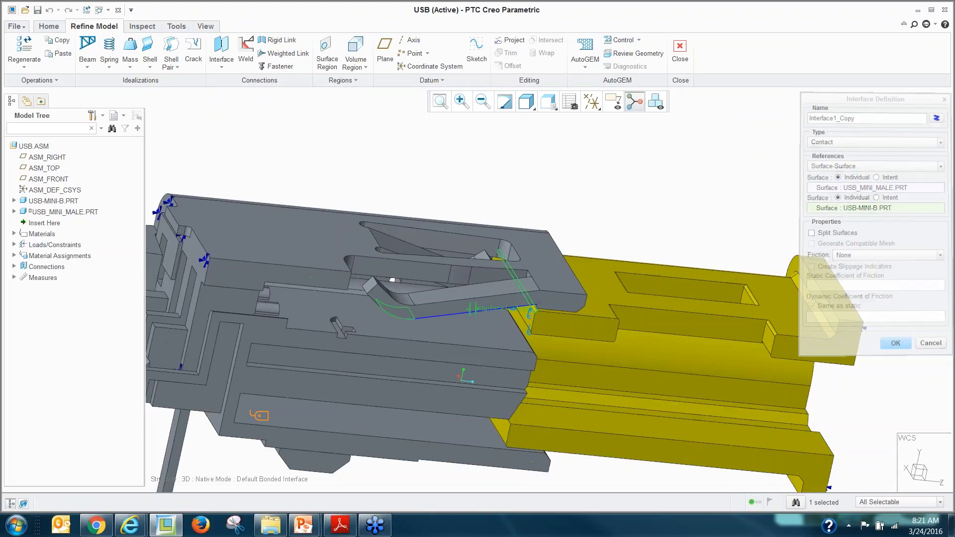
- Select the contact at the spring arm and paste a further Surface-Surface copy of it
left_click(645, 190)
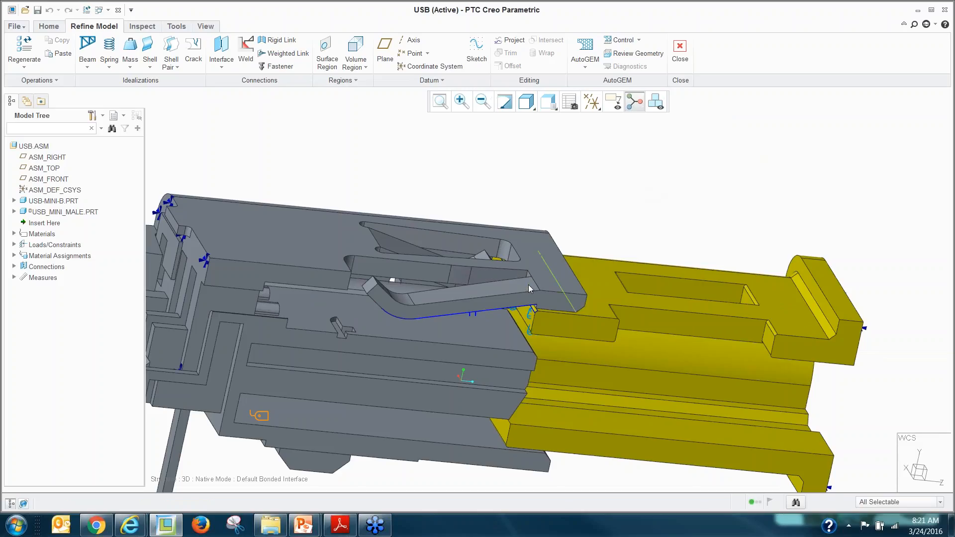
left_click(473, 316)
key("ctrl+v")
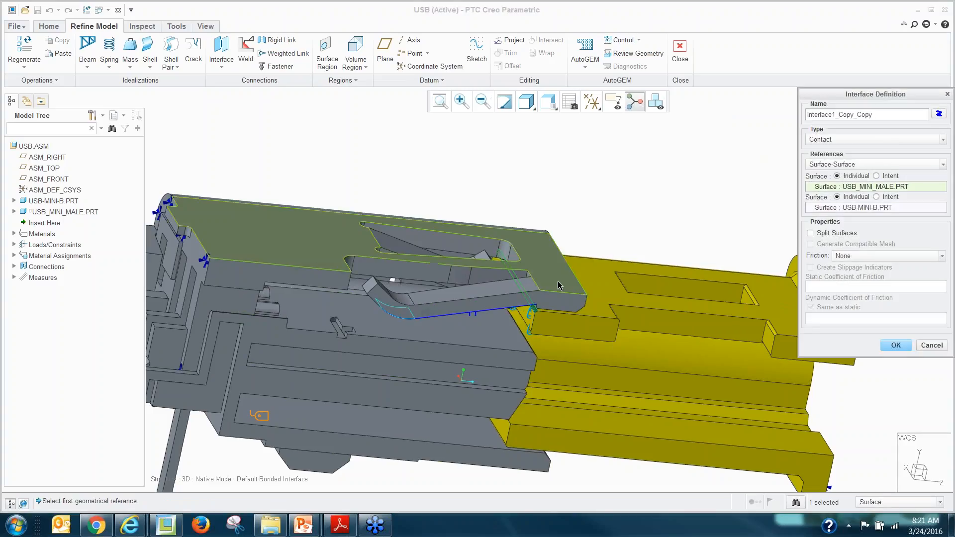
scroll(450, 315, "up", 3)
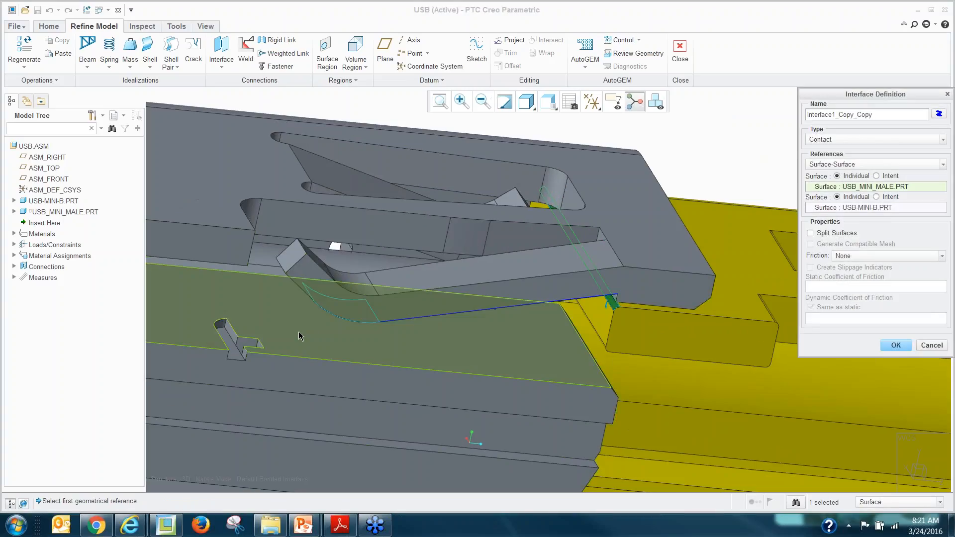
right_click(610, 134)
left_click(629, 144)
- Replace the copied contact's first reference with the spring arm's upturned end surface and accept the interface definition
scroll(719, 249, "down", 3)
scroll(647, 281, "up", 3)
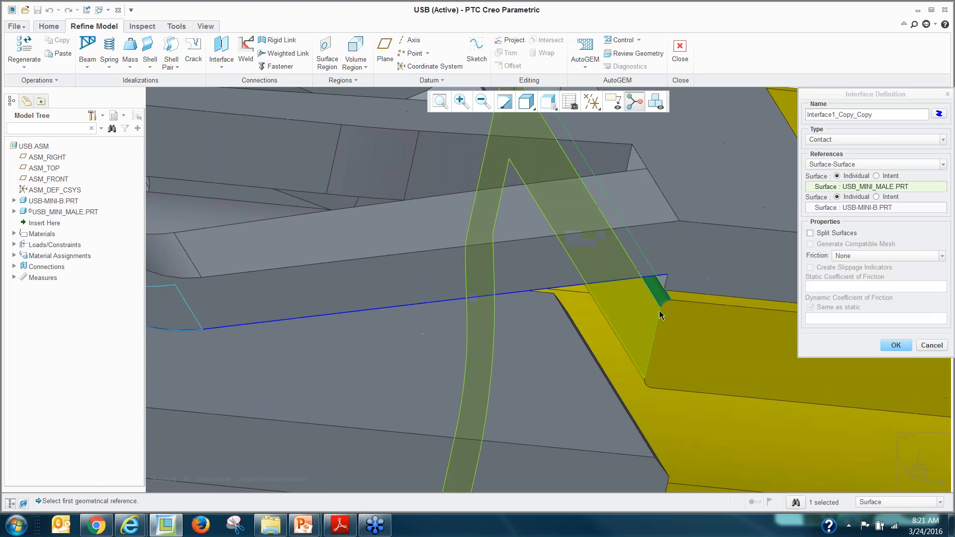
scroll(593, 310, "down", 2)
scroll(593, 310, "up", 4)
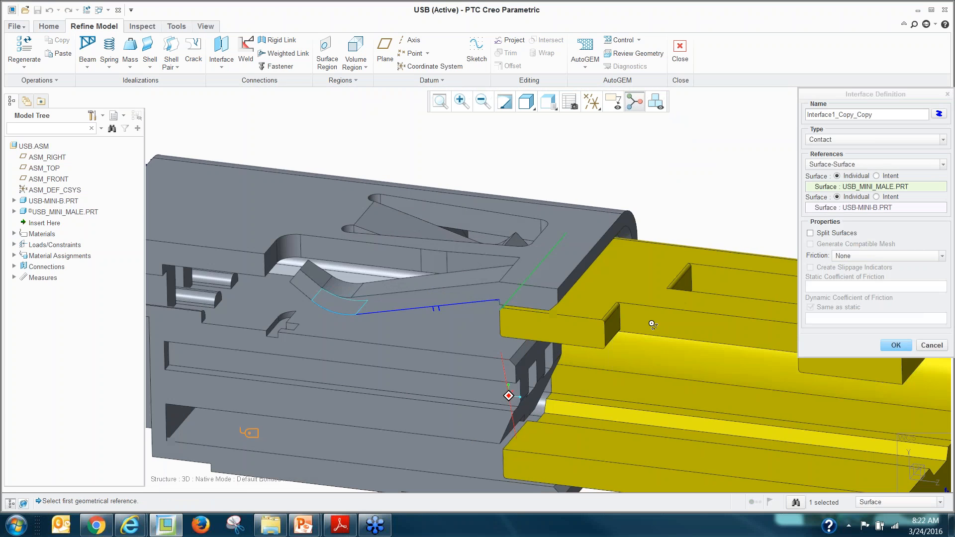
scroll(593, 309, "down", 4)
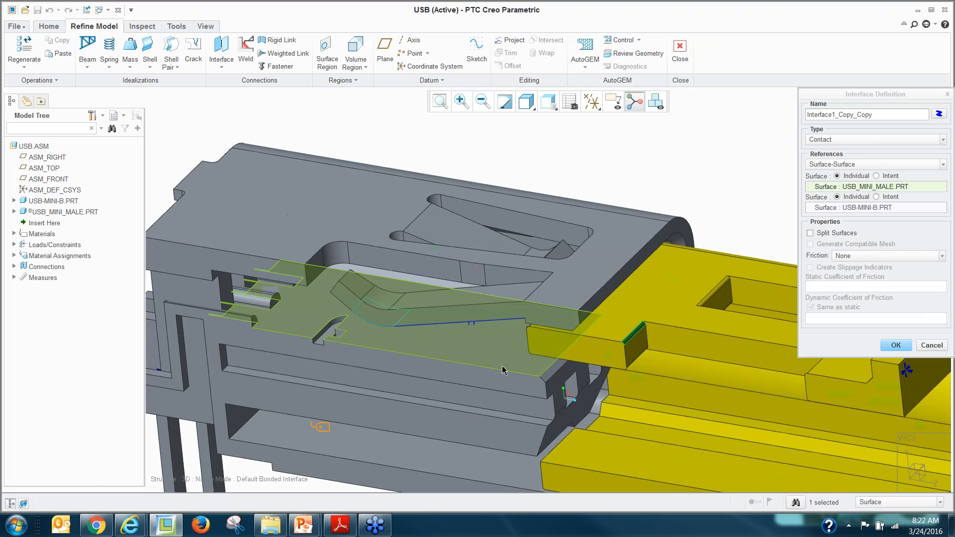
scroll(419, 347, "up", 3)
middle_click_drag(450, 304, 490, 346)
scroll(490, 346, "down", 1)
scroll(532, 333, "up", 3)
scroll(418, 369, "down", 3)
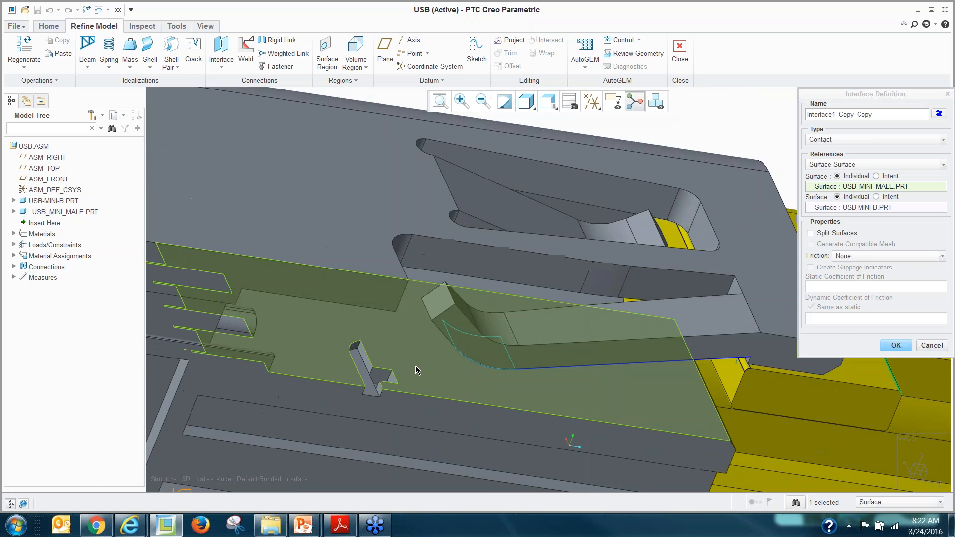
middle_click_drag(418, 368, 505, 343)
scroll(725, 320, "up", 3)
left_click(752, 272)
scroll(452, 315, "down", 4)
scroll(505, 344, "down", 3)
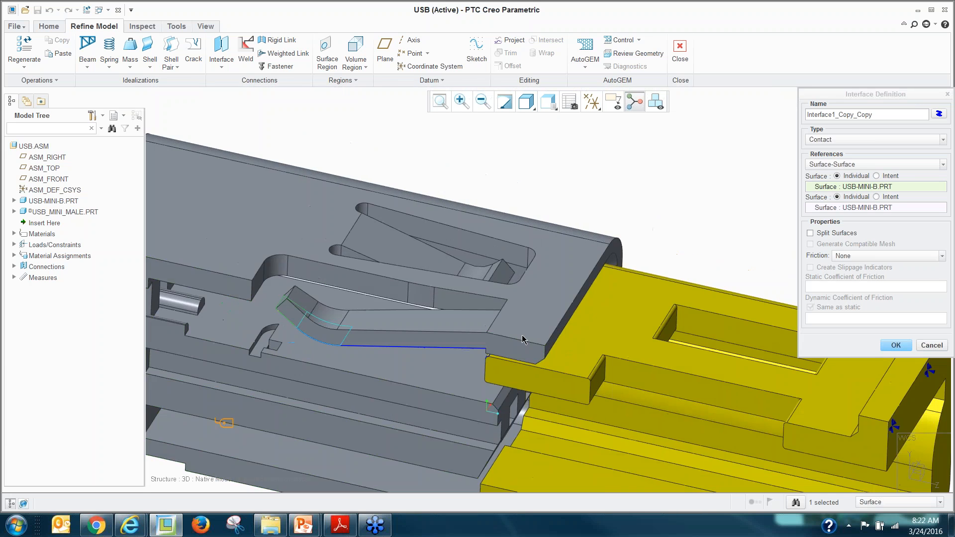
middle_click(522, 337)
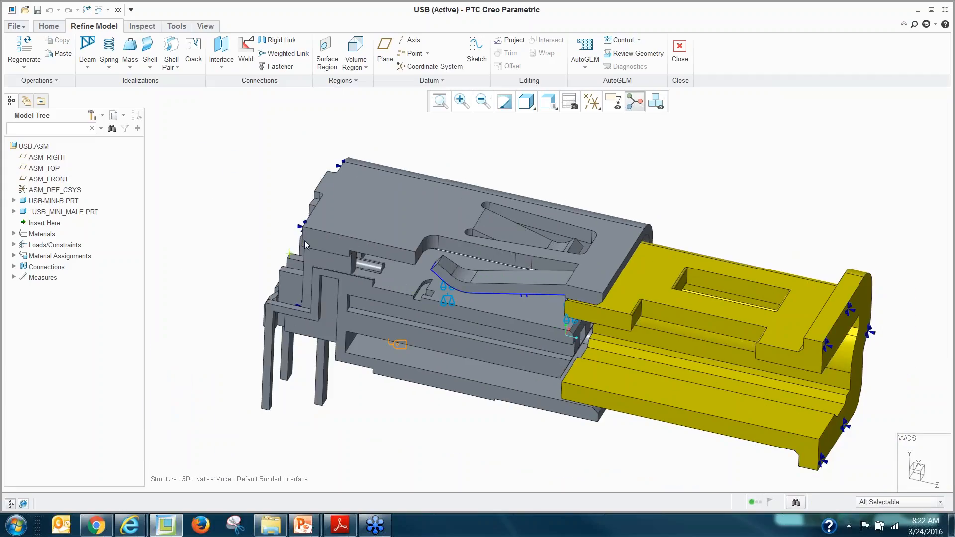
- Create a new static analysis for the model and enable the calculation of large deformations
scroll(296, 230, "down", 3)
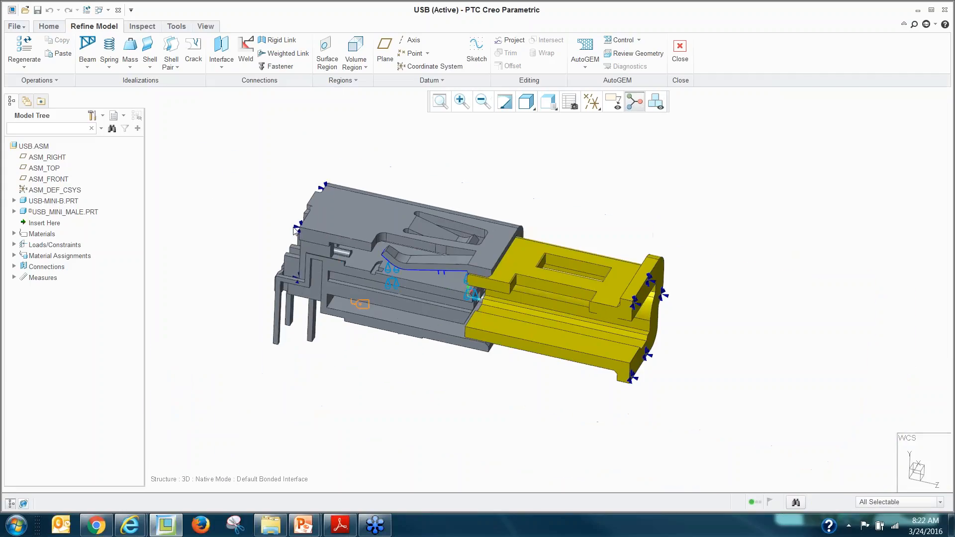
left_click(49, 26)
left_click(470, 57)
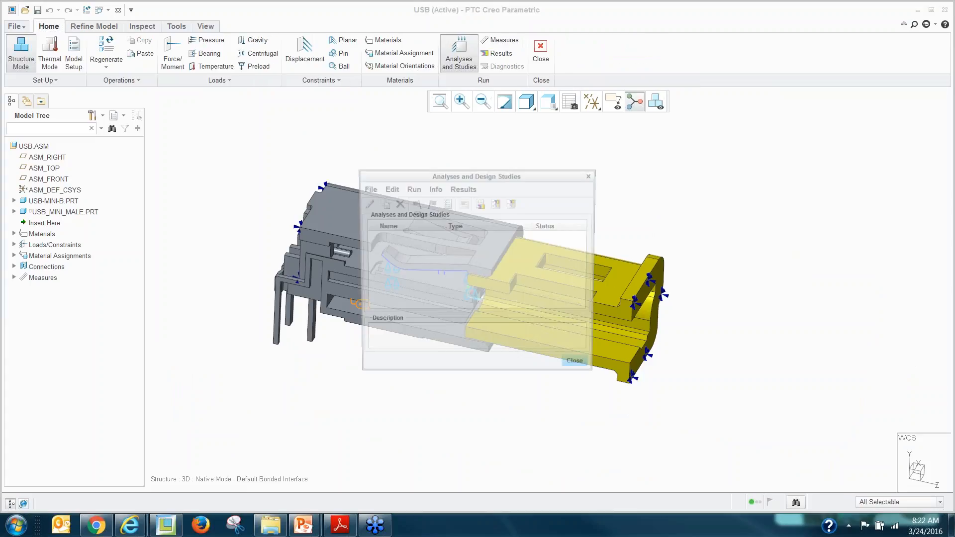
left_click(368, 189)
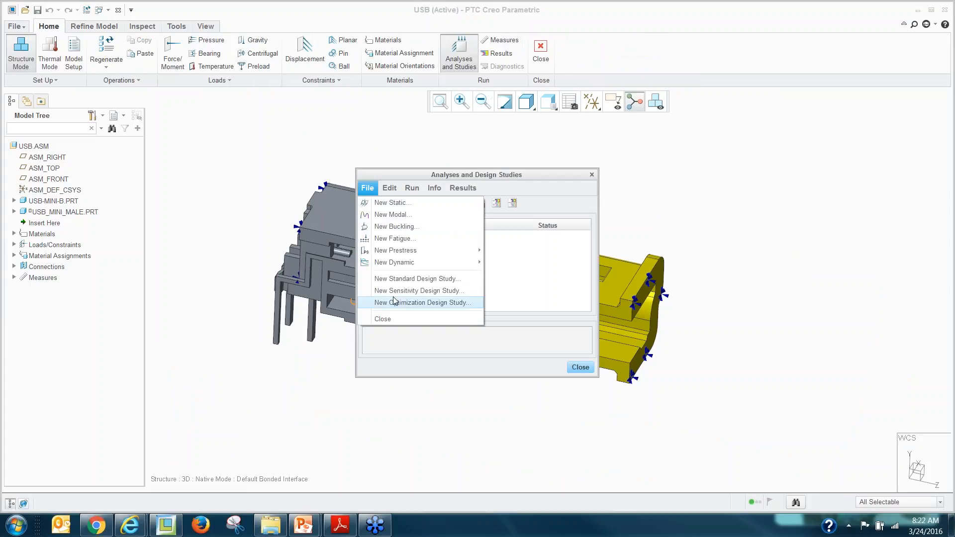
left_click(390, 206)
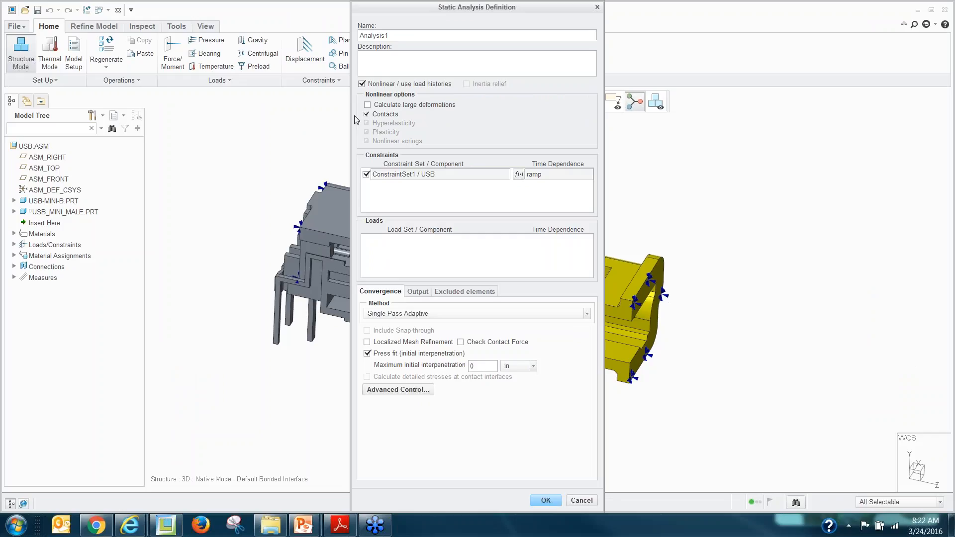
left_click(367, 104)
- Set the analysis output to User-defined Output Steps with 99 master steps, keeping the model in view beside the definition
left_click(418, 293)
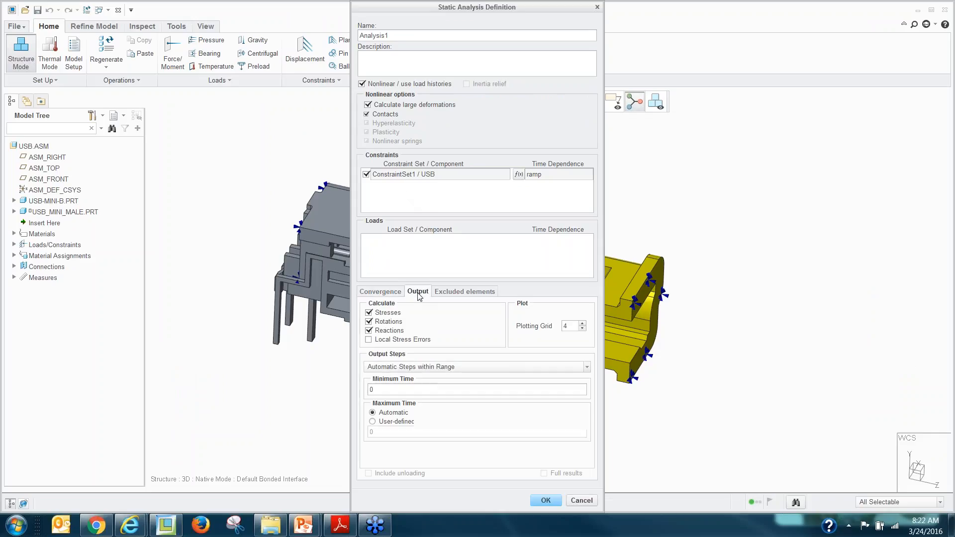
left_click(446, 368)
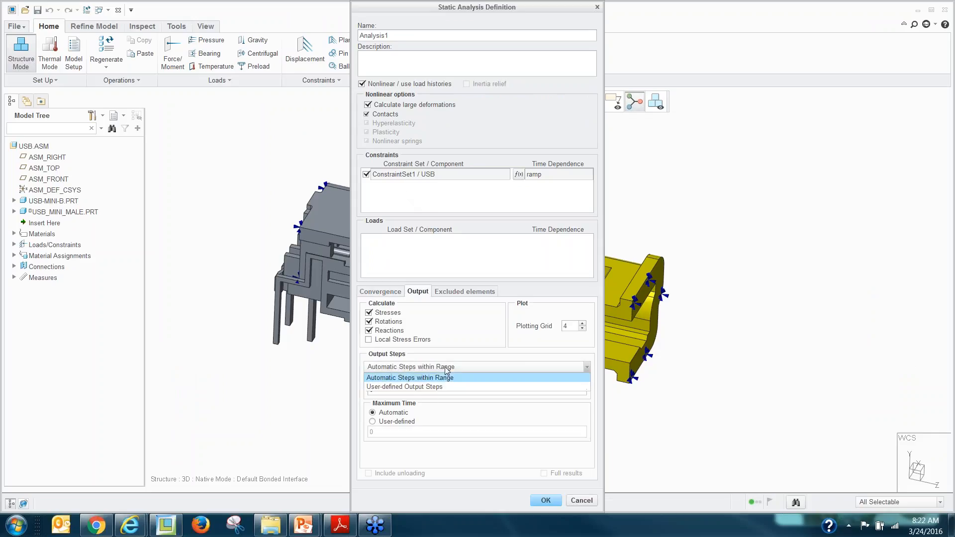
left_click(427, 388)
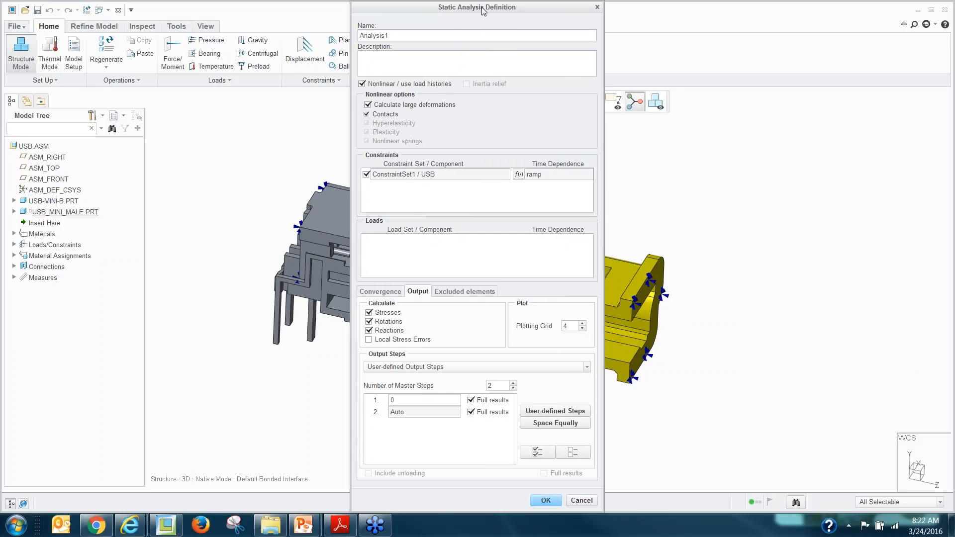
left_click_drag(483, 7, 773, 13)
scroll(565, 289, "down", 3)
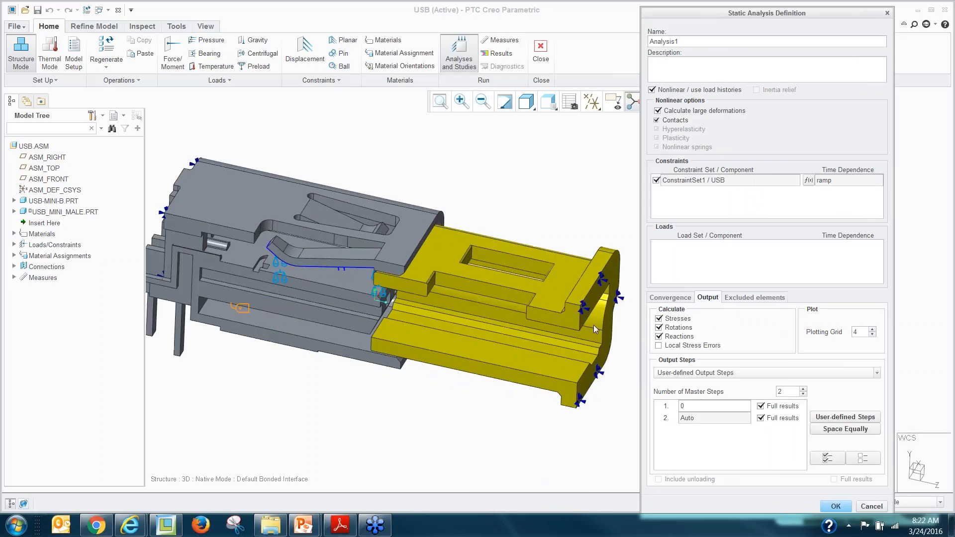
scroll(582, 330, "up", 1)
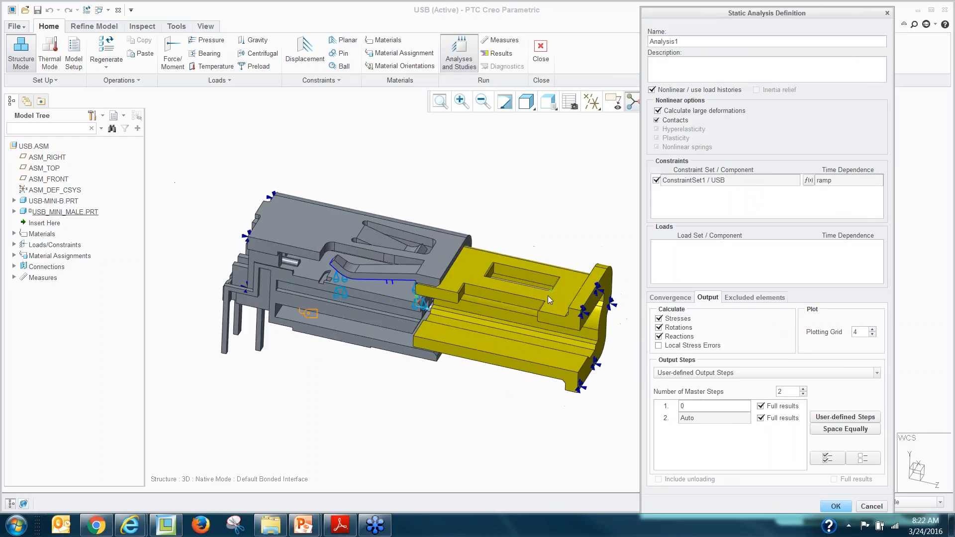
left_click(803, 389)
left_click(804, 389)
left_click(804, 390)
left_click(803, 390)
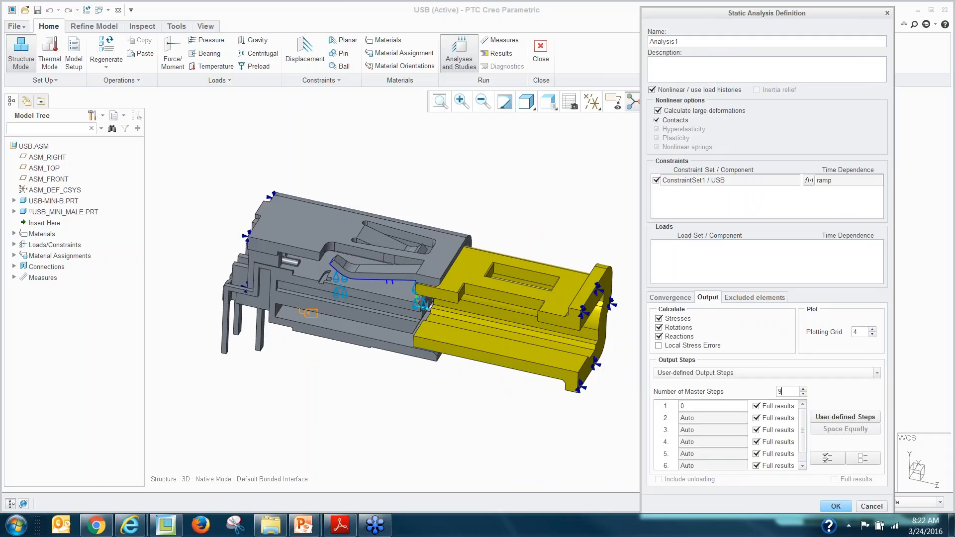
- Make the master steps user-defined, space their times equally, and accept the static analysis and close the analysis list
left_click(841, 417)
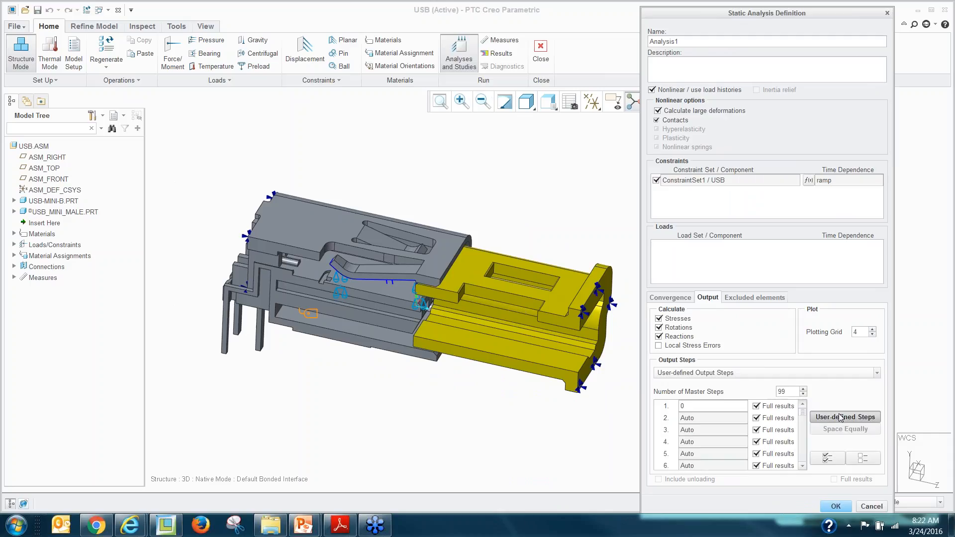
left_click(839, 430)
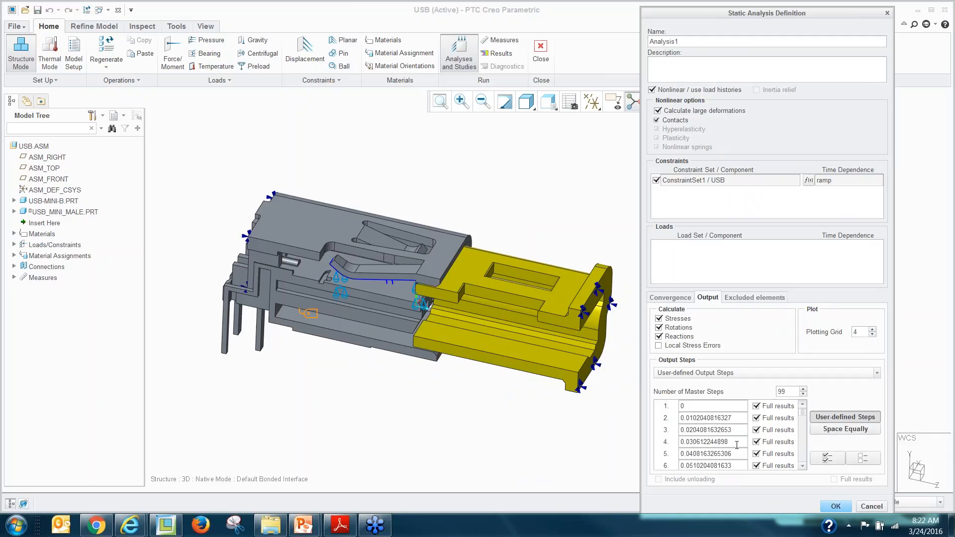
left_click_drag(802, 416, 802, 457)
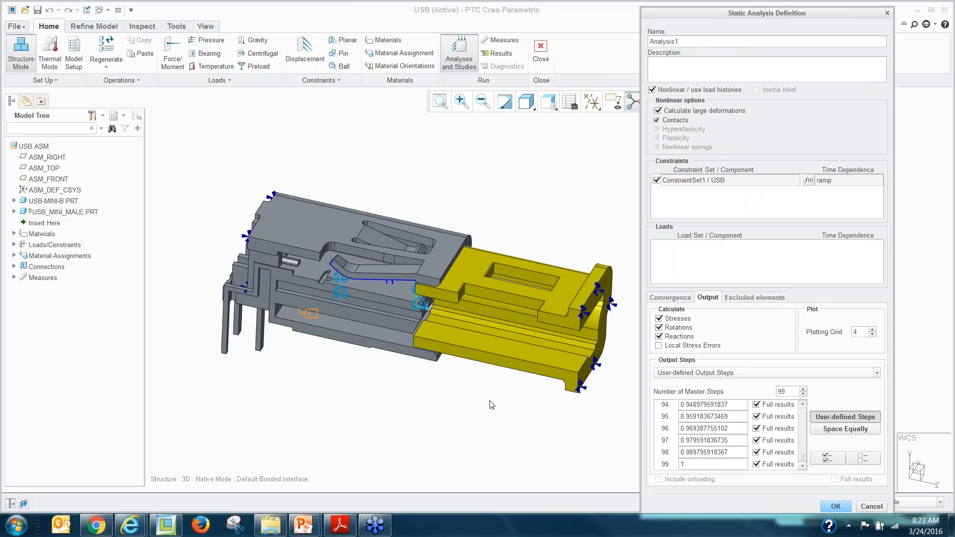
left_click(841, 507)
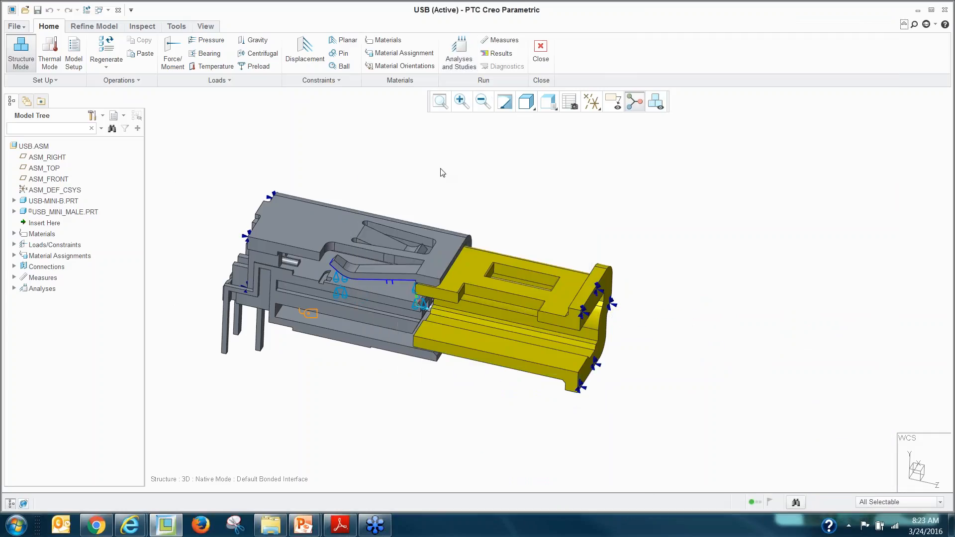
left_click(579, 367)
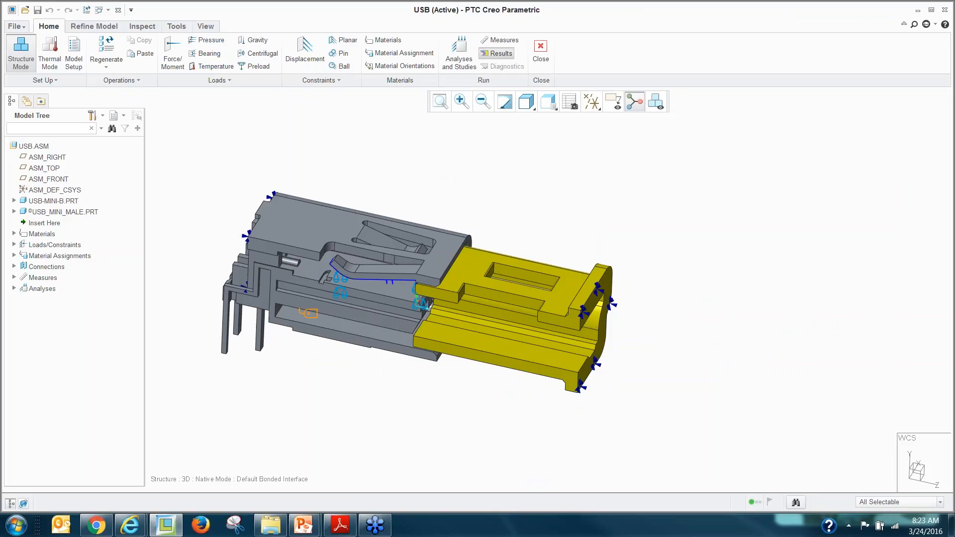
- Start a new result window and load the lda2 design study from the Finished_connector folder
left_click(496, 54)
left_click(15, 47)
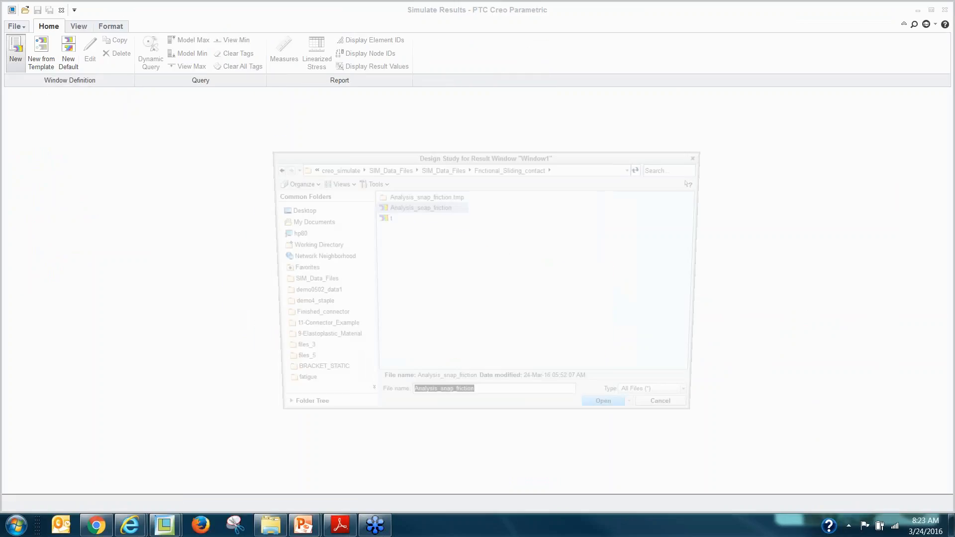
left_click(297, 317)
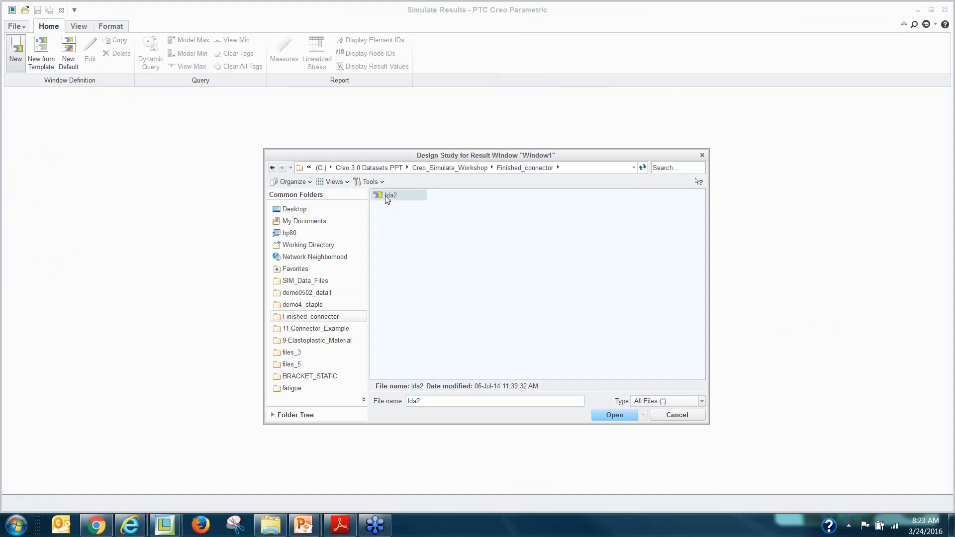
double_click(389, 196)
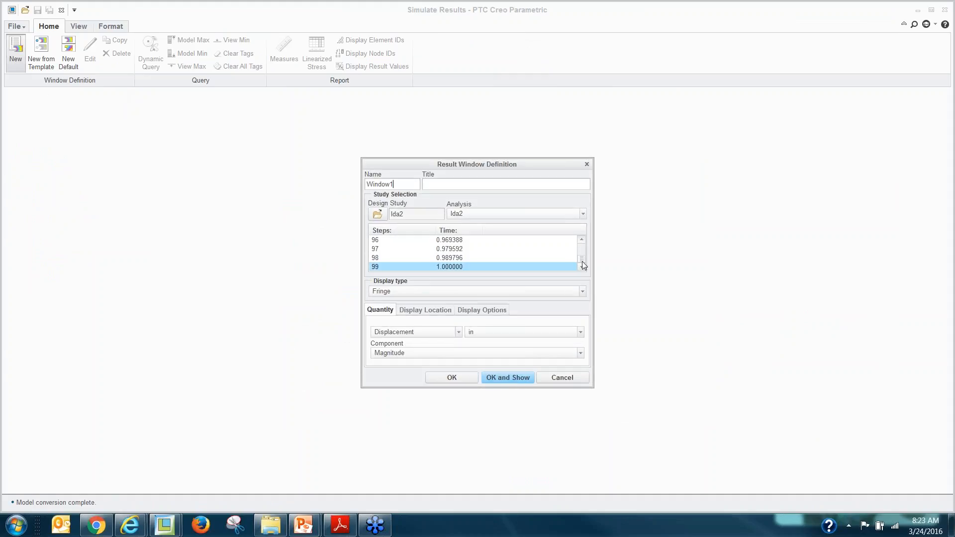
- Define the result window as a von Mises stress fringe in psi, displayed deformed and animated with auto start
left_click_drag(582, 262, 582, 242)
left_click(411, 333)
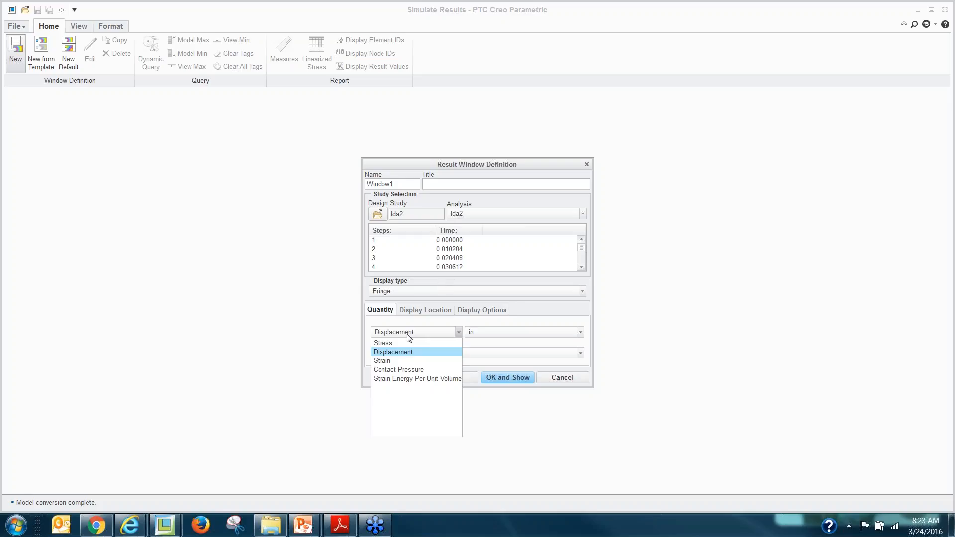
left_click(399, 343)
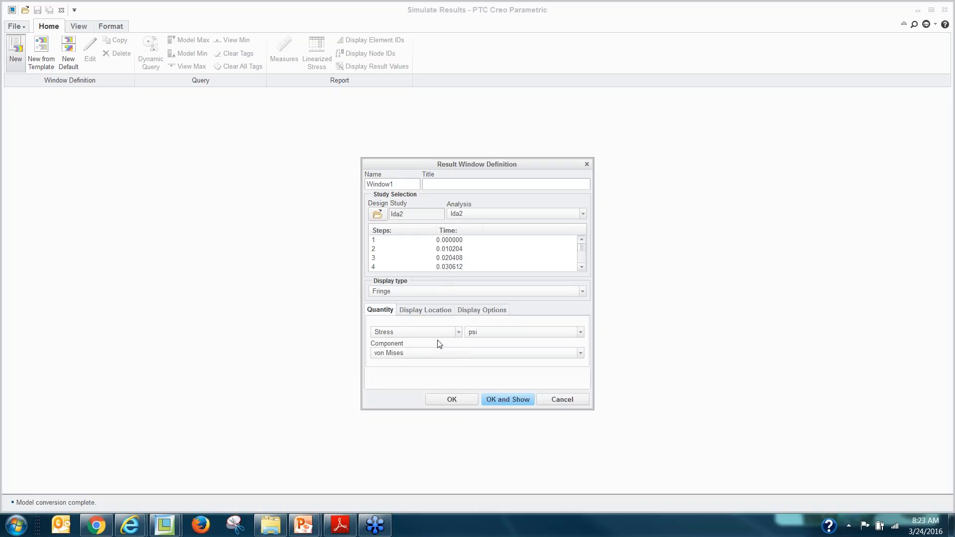
left_click(474, 313)
left_click(482, 325)
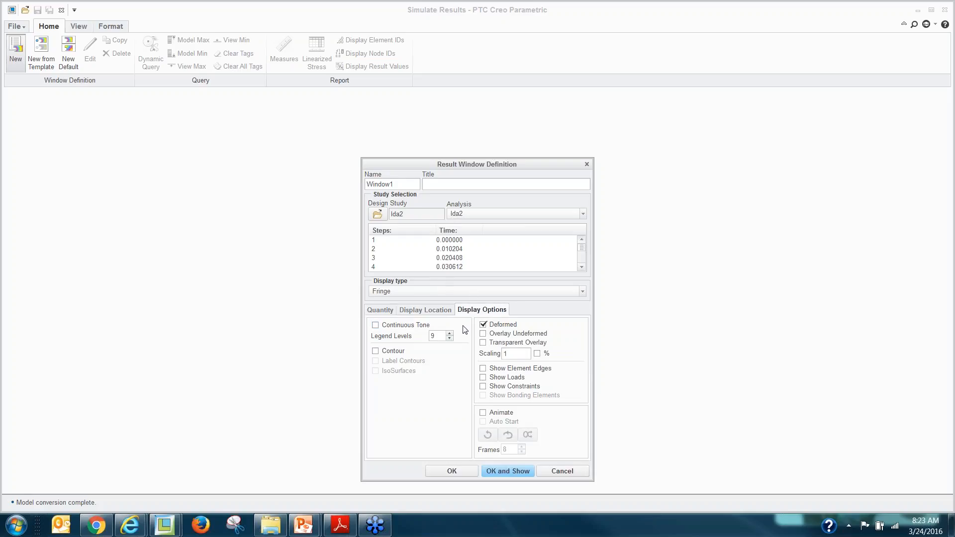
left_click(485, 413)
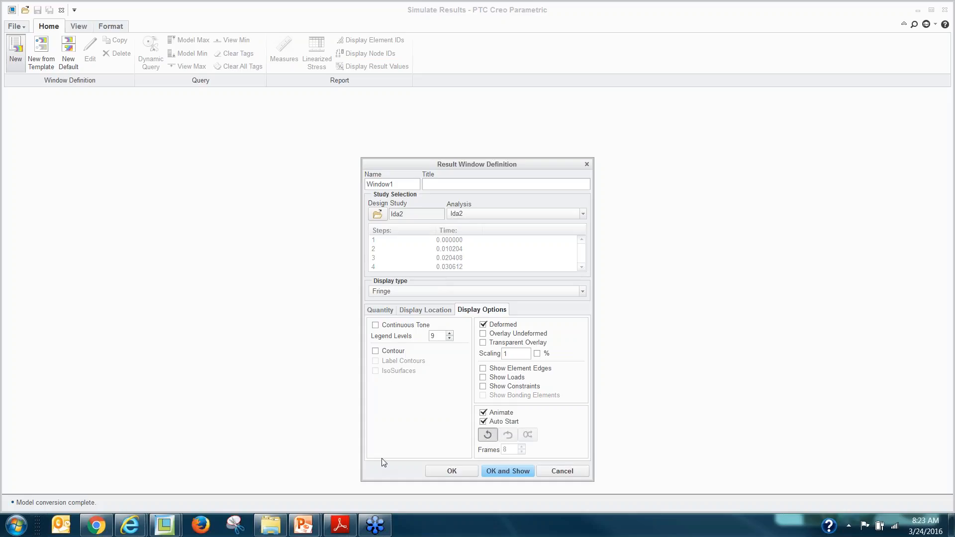
- Show the animated von Mises stress result for lda2 and make the animation play slightly faster
left_click(371, 310)
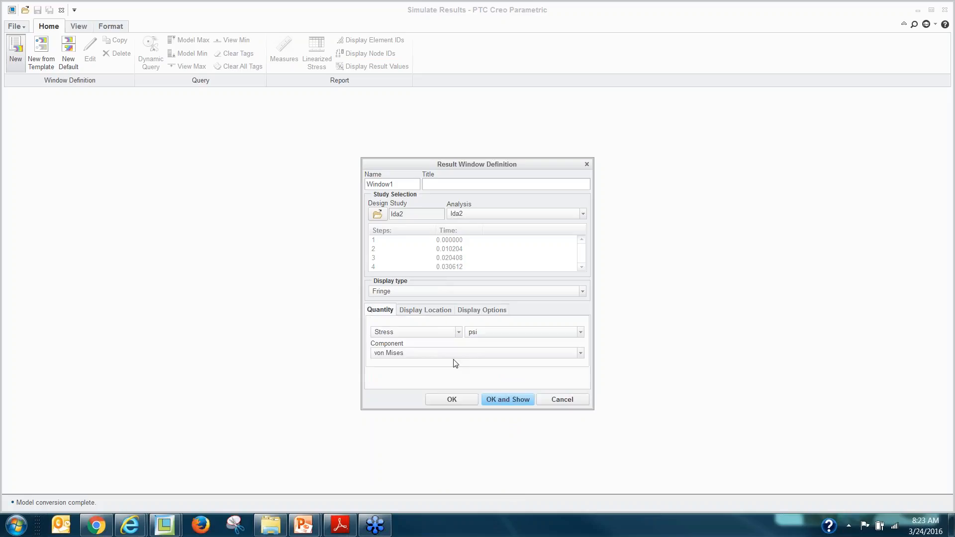
left_click(506, 400)
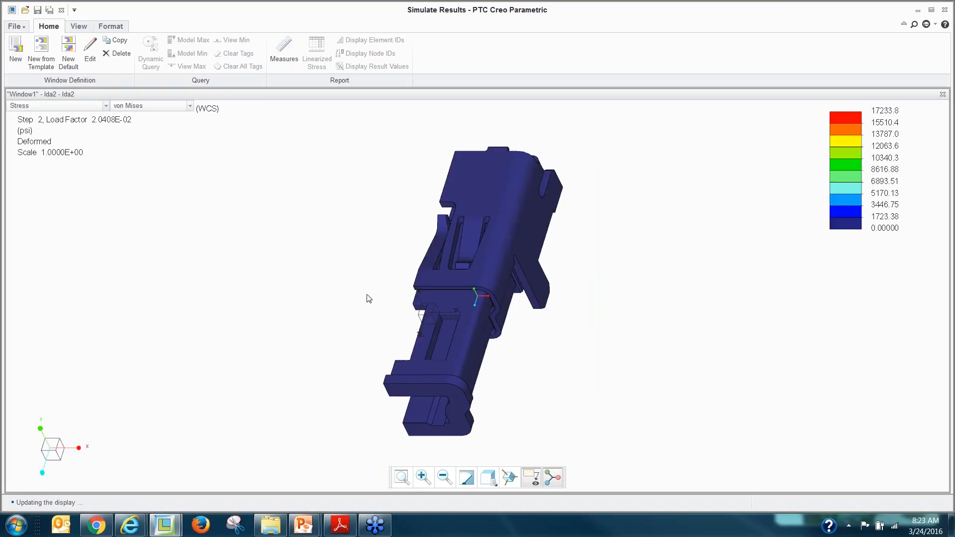
mouse_move(367, 319)
middle_mouse_down()
mouse_move(424, 214)
mouse_move(576, 226)
mouse_move(544, 237)
middle_mouse_up()
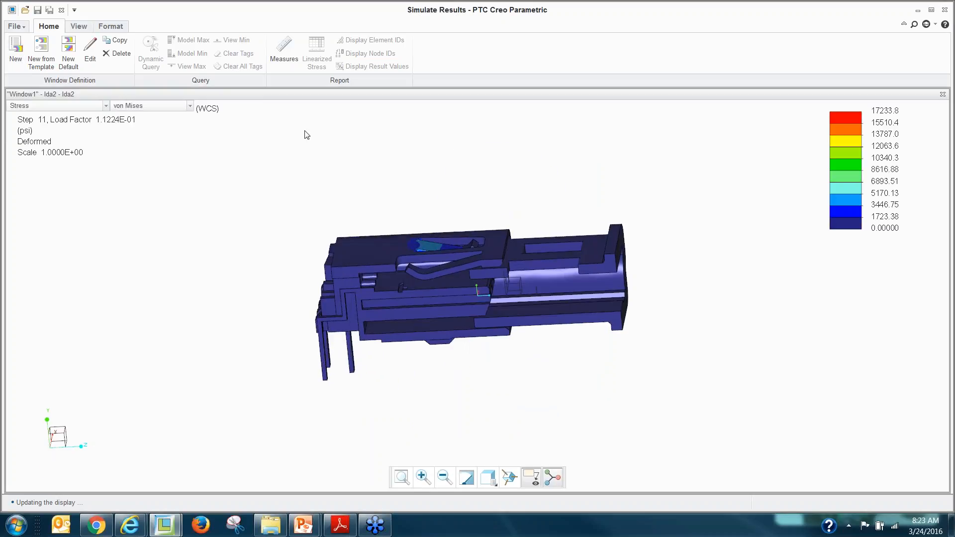
left_click(79, 27)
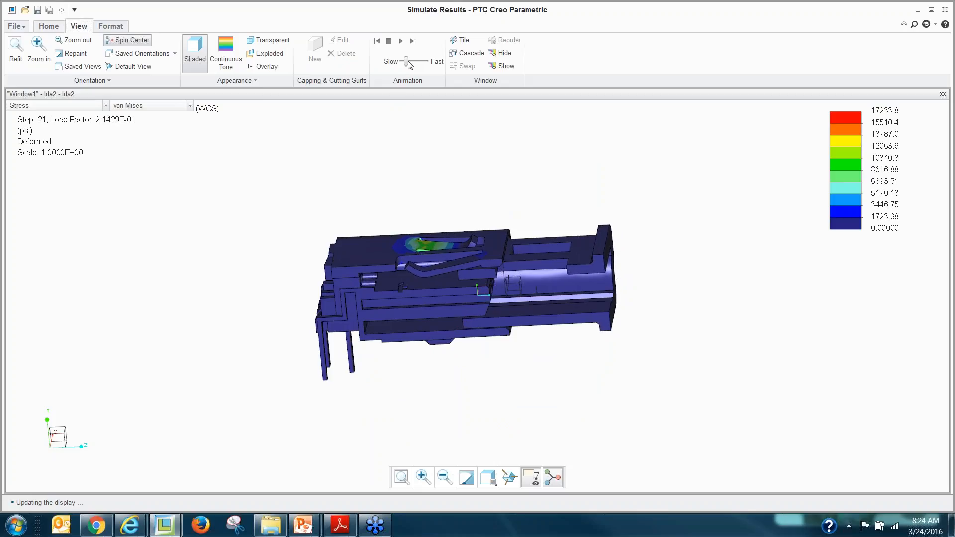
left_click_drag(407, 61, 416, 61)
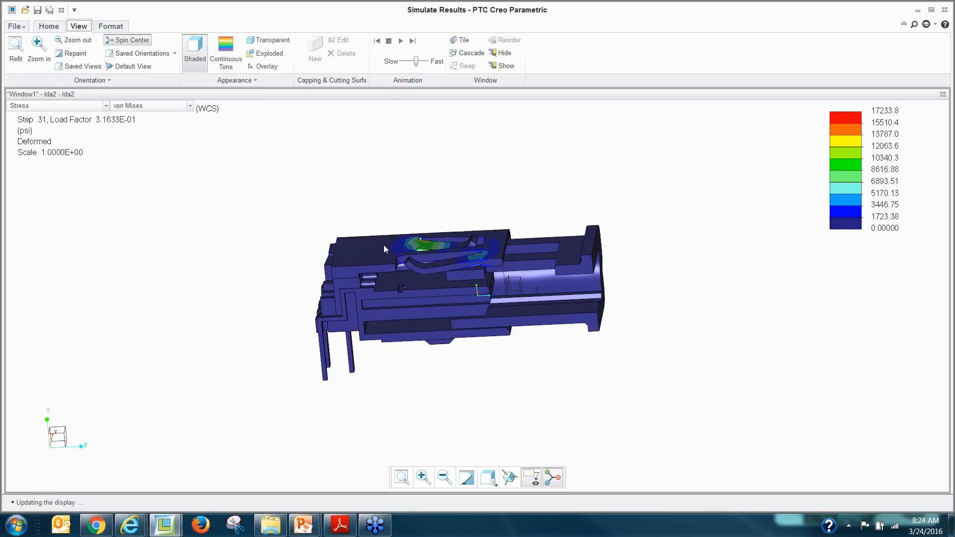
- Examine the stress around the connector's spring tabs and slot corners from several angles as the plug insertion animation plays
scroll(453, 282, "down", 5)
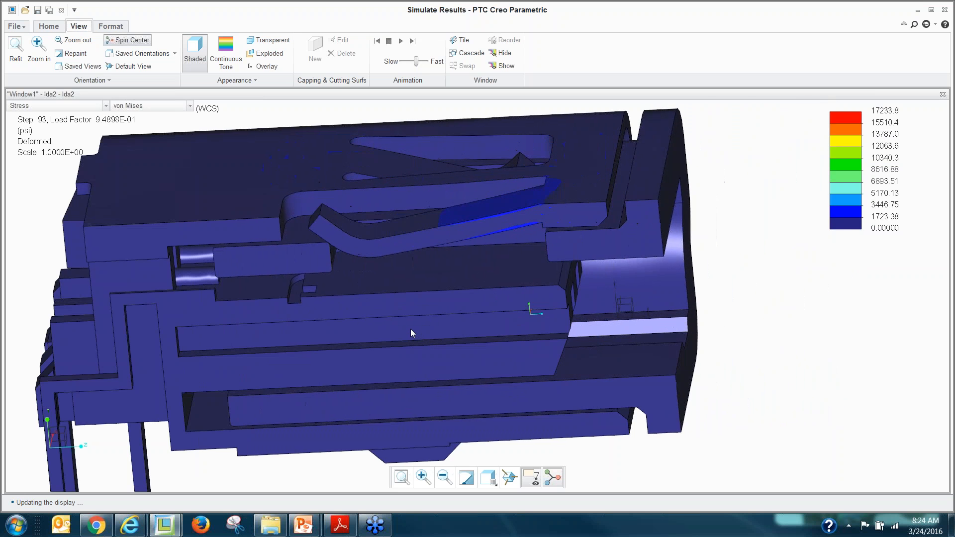
middle_click_drag(410, 329, 374, 322)
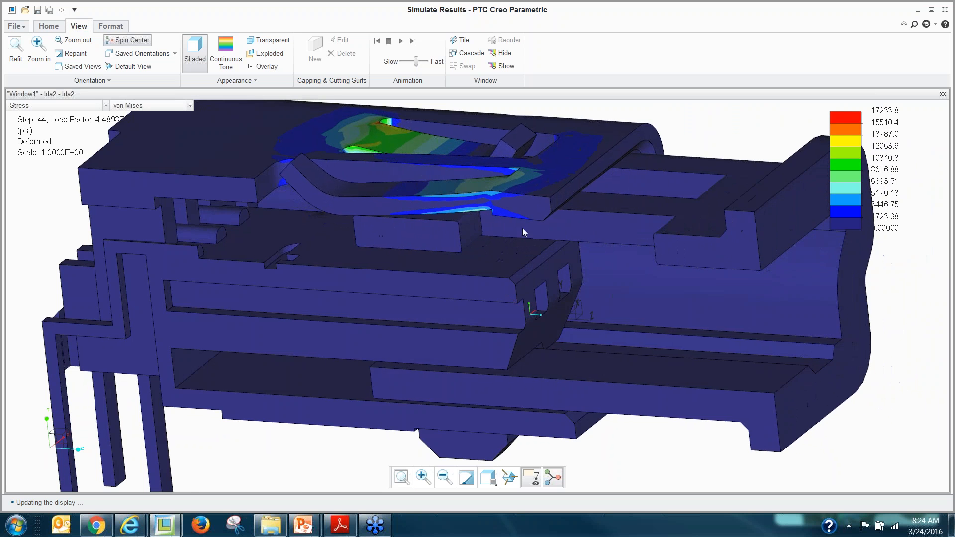
middle_click_drag(410, 310, 442, 289)
scroll(349, 267, "up", 5)
scroll(349, 267, "up", 3)
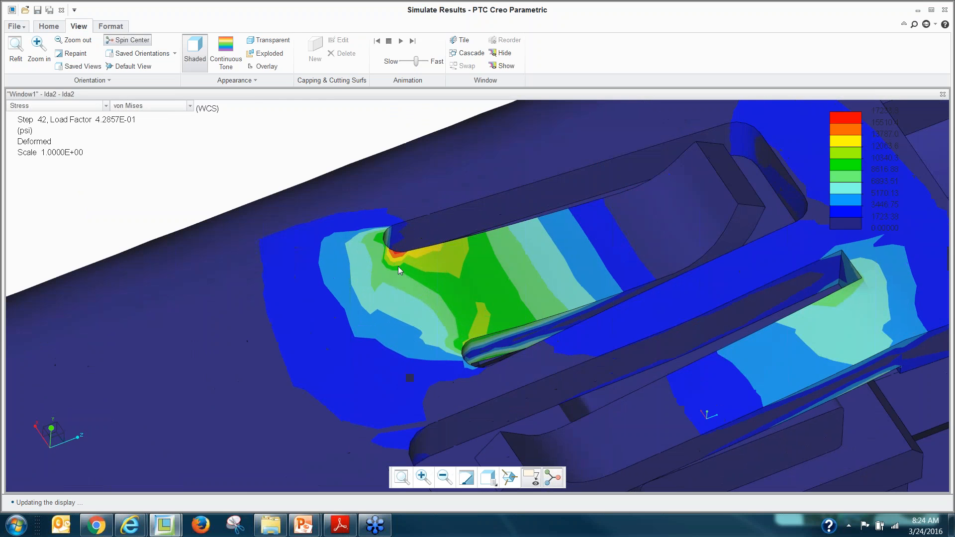
scroll(328, 279, "down", 8)
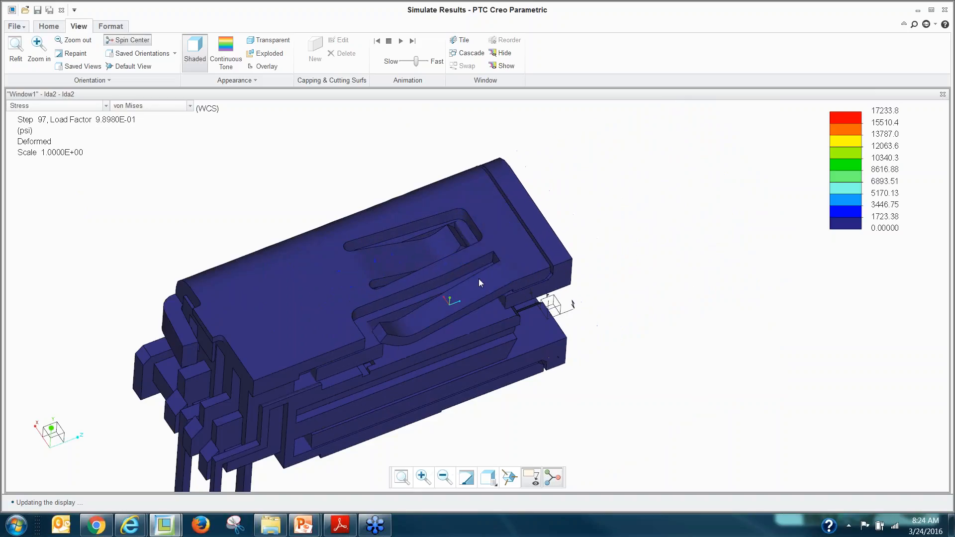
scroll(488, 253, "down", 2)
scroll(554, 281, "up", 2)
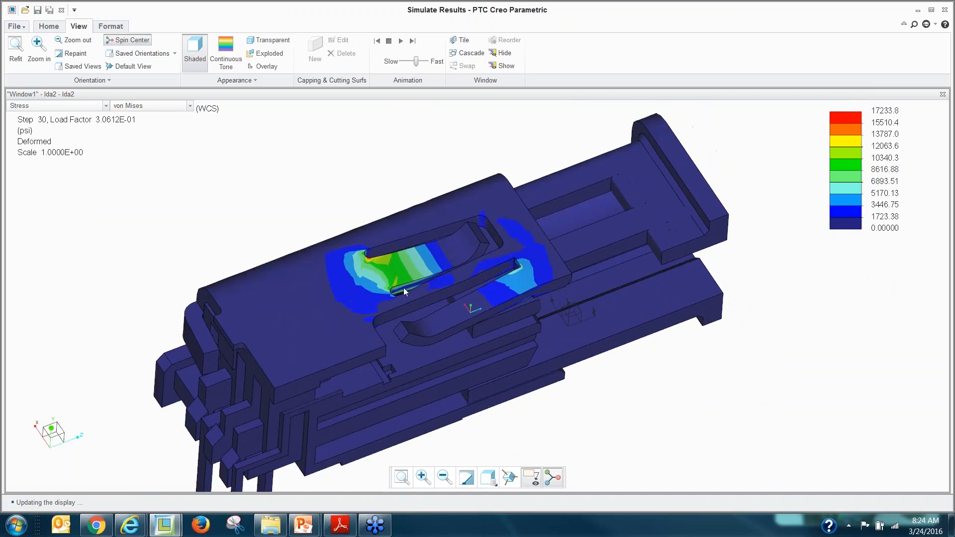
middle_click_drag(449, 285, 353, 260)
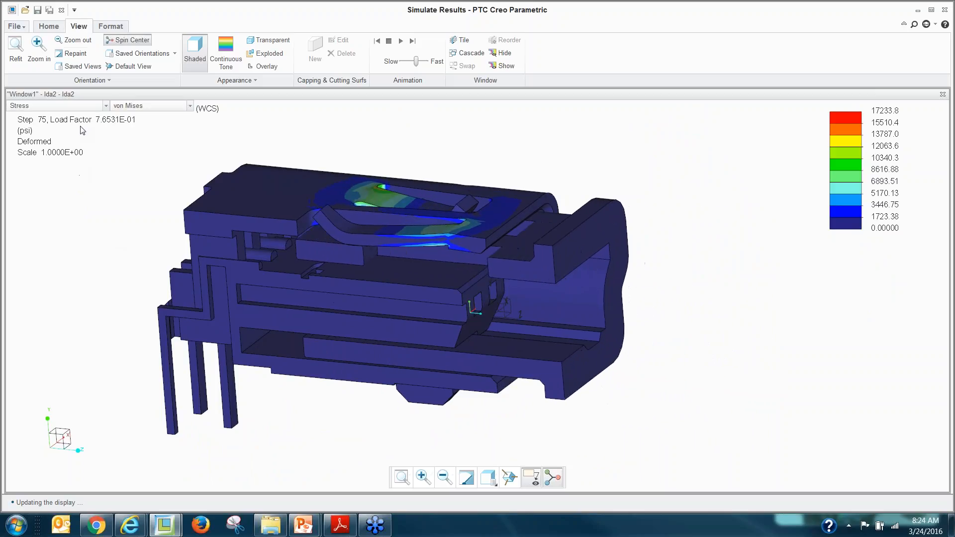
- Exit the simulation results without saving the result windows and close the USB assembly
left_click(62, 10)
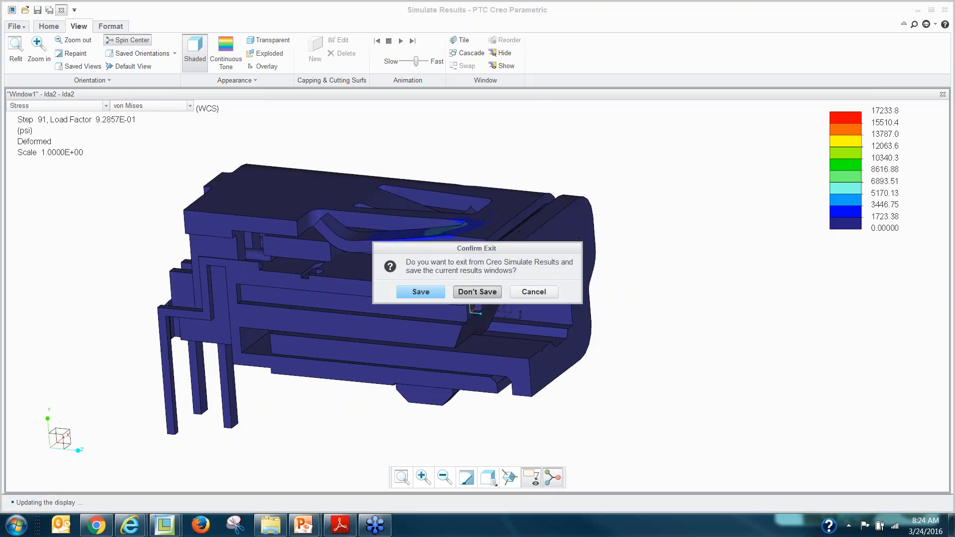
left_click(477, 292)
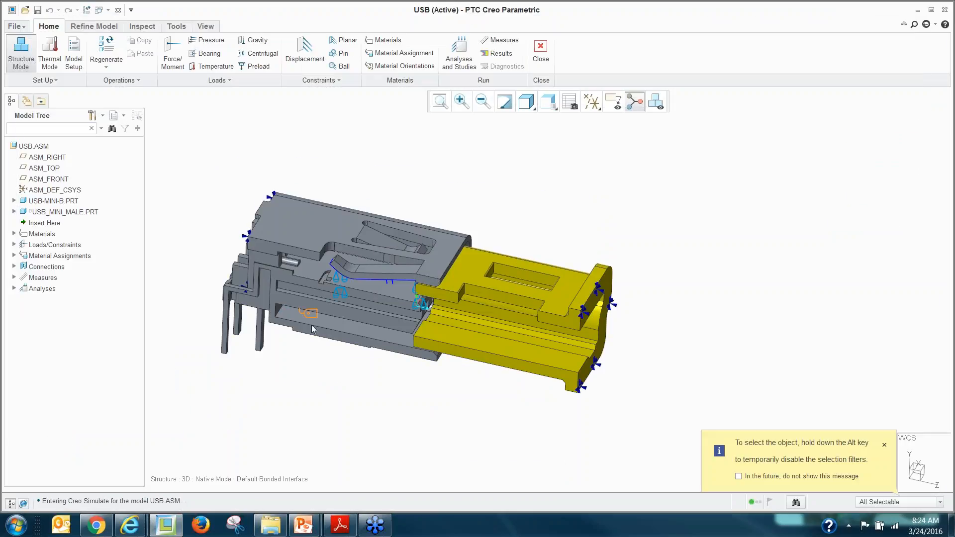
left_click(117, 11)
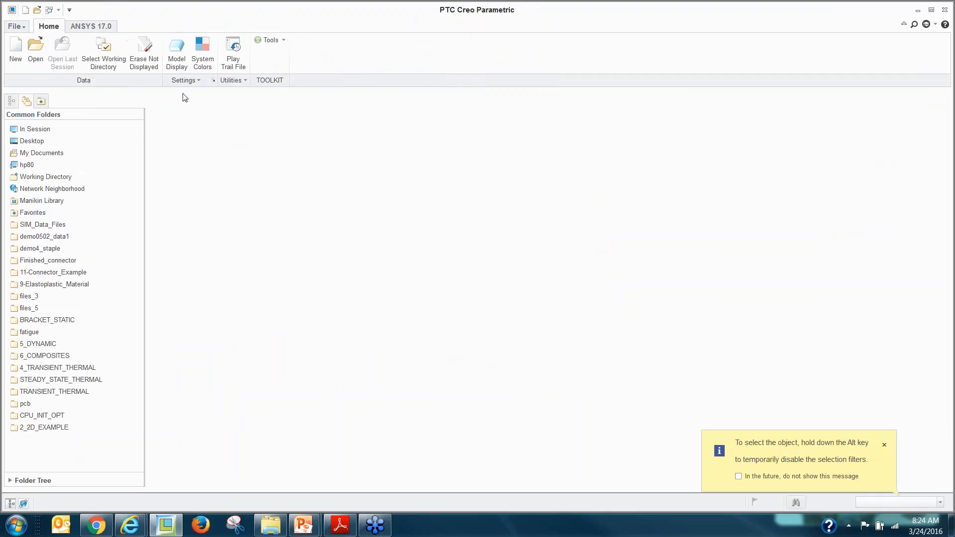
- Erase the undisplayed objects from the session and open bracket.prt from the BRACKET_STATIC folder
left_click(144, 52)
left_click(486, 349)
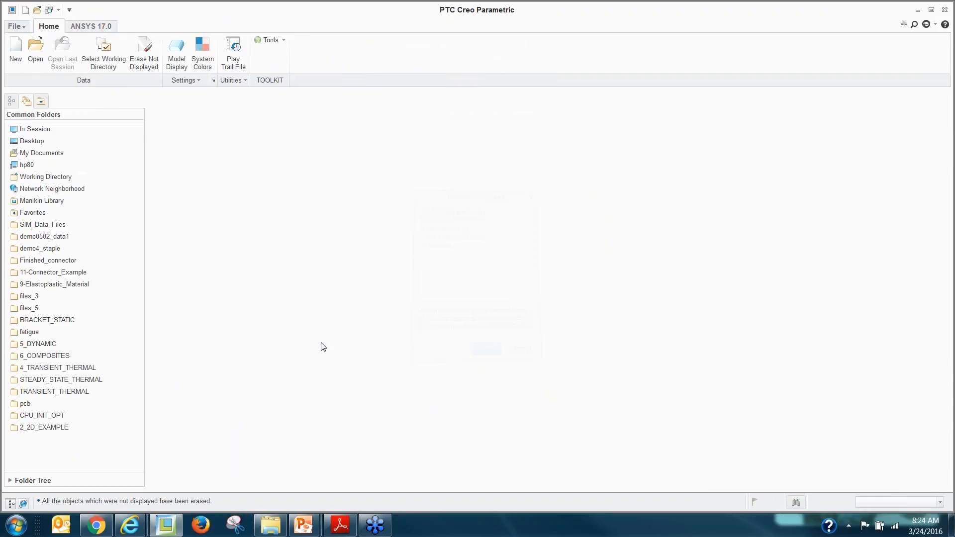
left_click(80, 320)
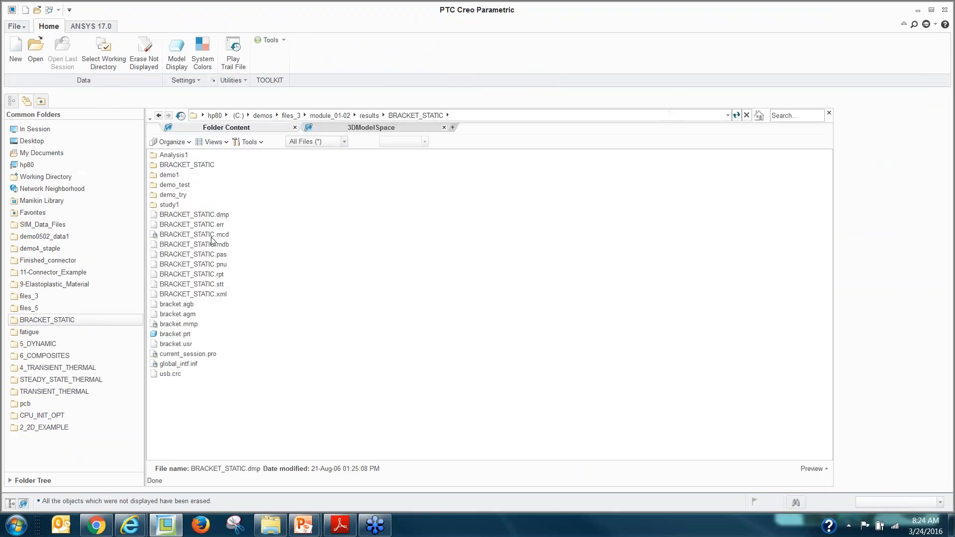
double_click(175, 334)
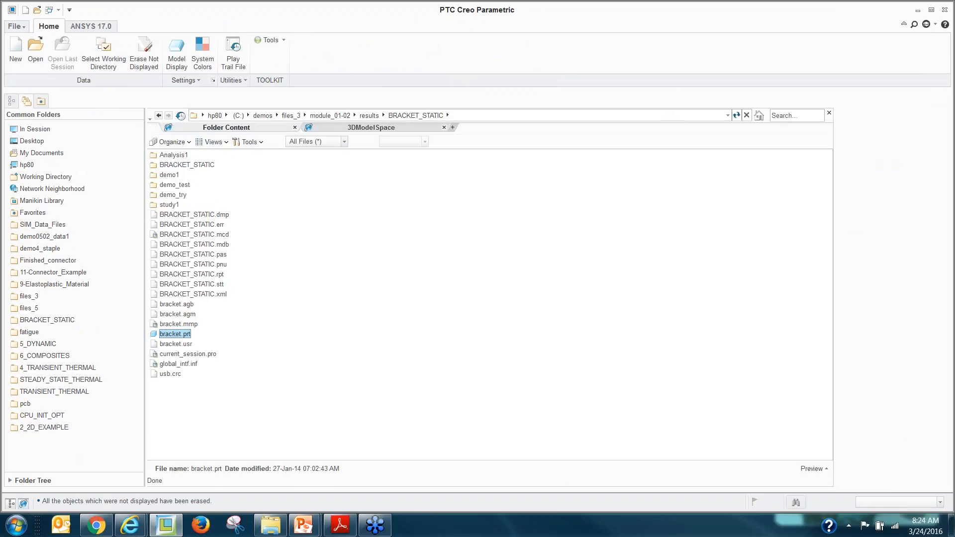
scroll(241, 305, "down", 2)
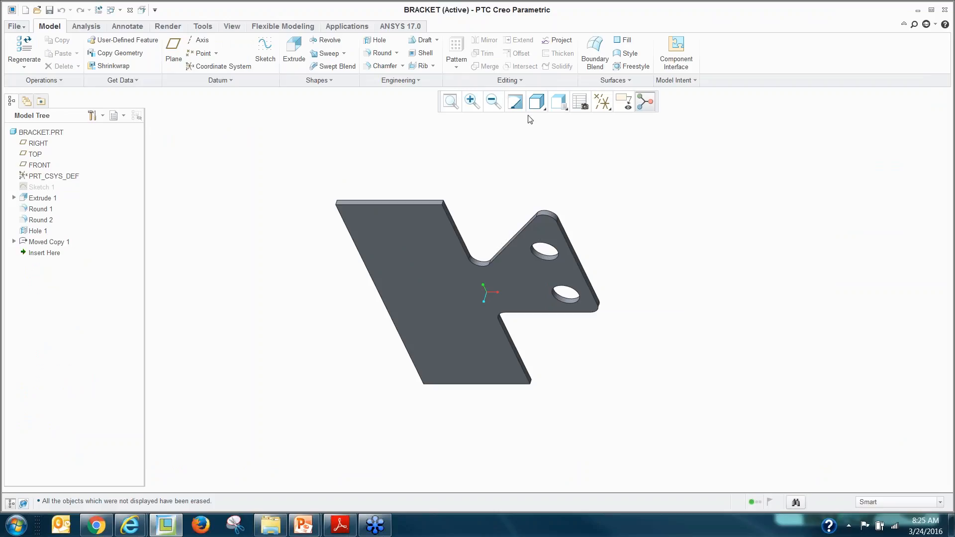
- Orient the bracket to the saved FRONT view
left_click(564, 103)
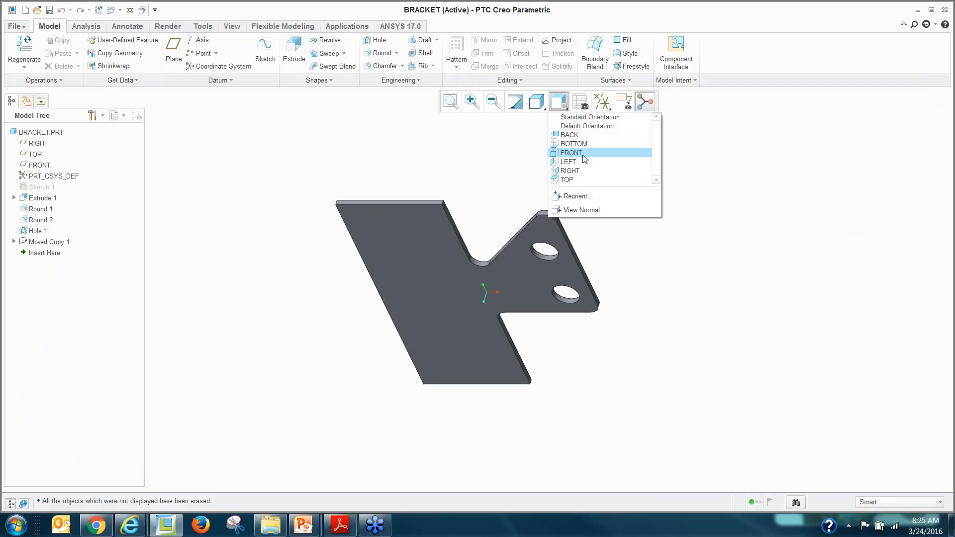
left_click(584, 154)
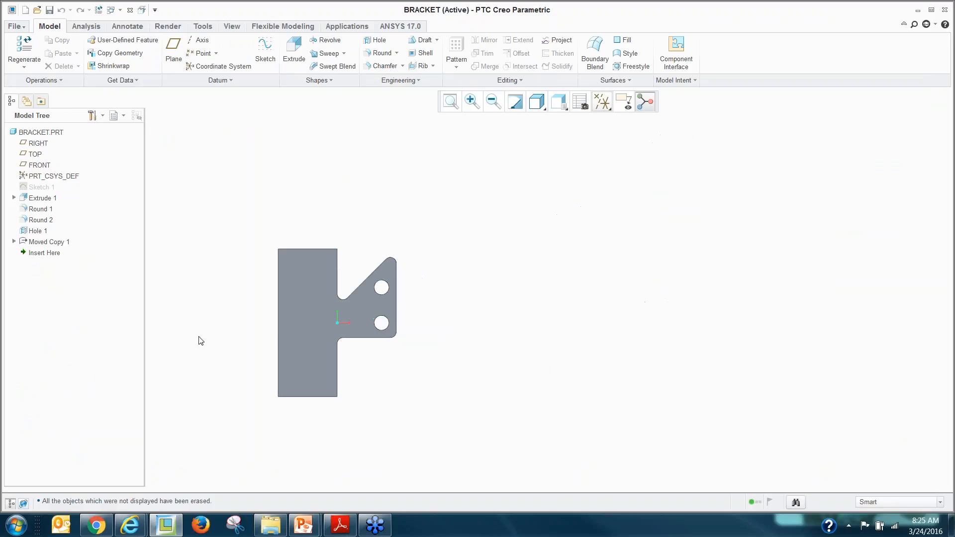
scroll(458, 335, "up", 2)
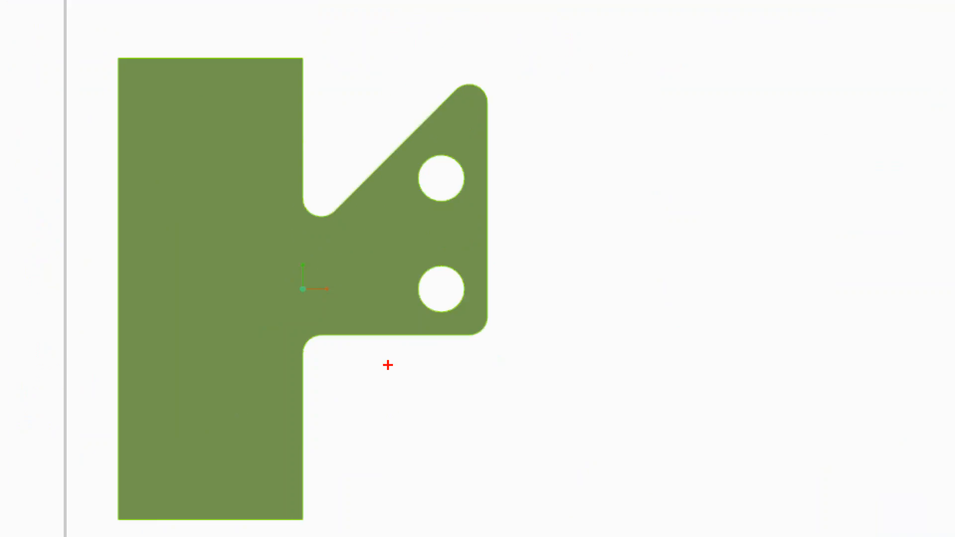
- Mark up the bracket freehand with an attached overhanging arm, a downward load arrow and a bracket outline, and clear the markup
mouse_move(388, 365)
left_mouse_down()
mouse_move(377, 199)
mouse_move(529, 133)
mouse_move(694, 131)
left_mouse_up()
left_click_drag(714, 130, 758, 124)
mouse_move(830, 144)
left_mouse_down()
mouse_move(713, 238)
mouse_move(485, 368)
mouse_move(407, 360)
left_mouse_up()
mouse_move(698, 130)
left_mouse_down()
mouse_move(768, 133)
mouse_move(805, 153)
left_mouse_up()
mouse_move(747, 28)
left_mouse_down()
mouse_move(749, 115)
mouse_move(771, 102)
mouse_move(729, 102)
left_mouse_up()
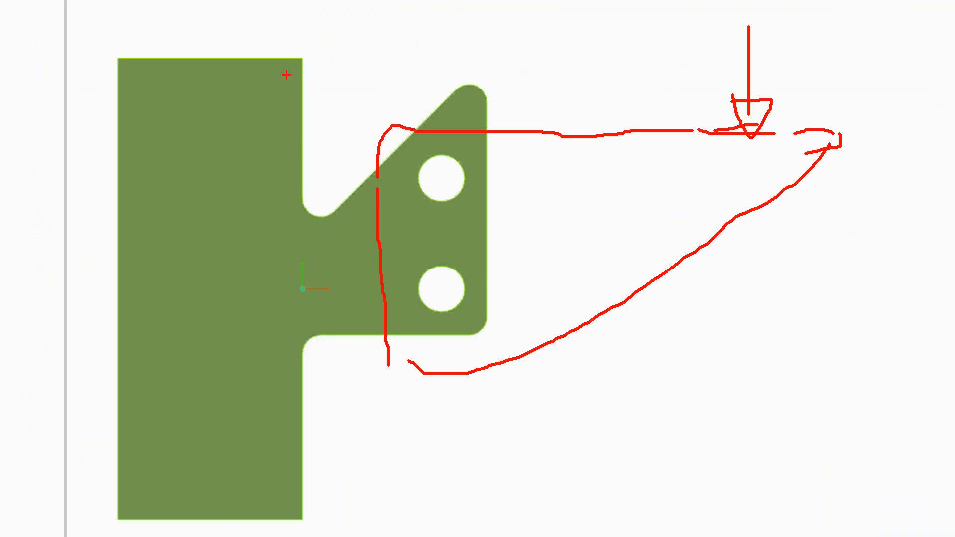
mouse_move(304, 61)
left_mouse_down()
mouse_move(427, 155)
mouse_move(487, 231)
mouse_move(331, 393)
mouse_move(340, 481)
mouse_move(290, 523)
left_mouse_up()
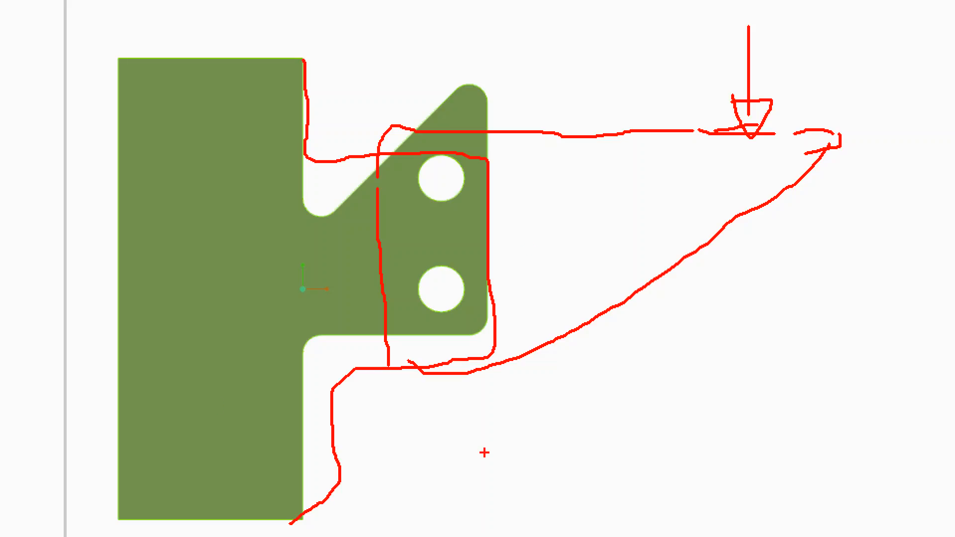
key("Escape")
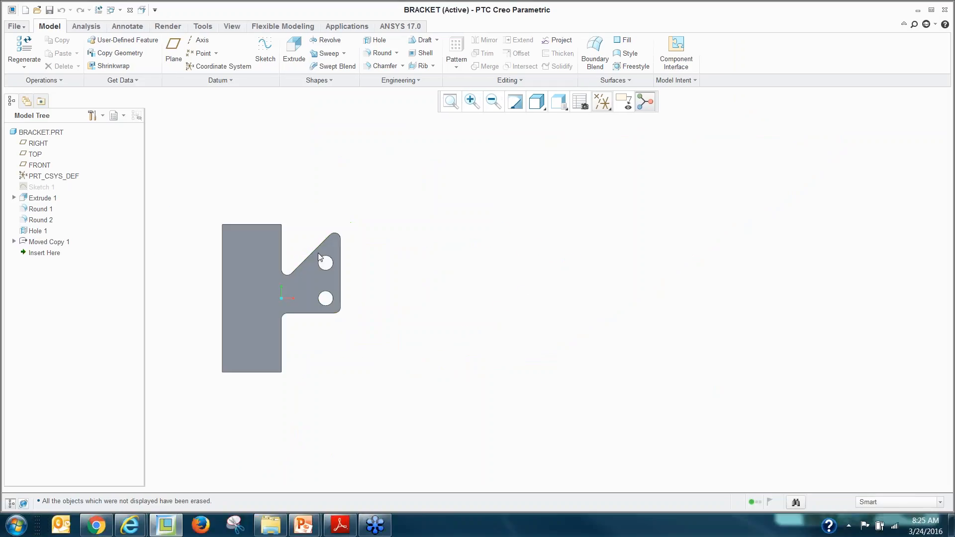
- Take the bracket part into the Simulate application in Structure Mode
scroll(174, 313, "down", 2)
scroll(247, 309, "up", 1)
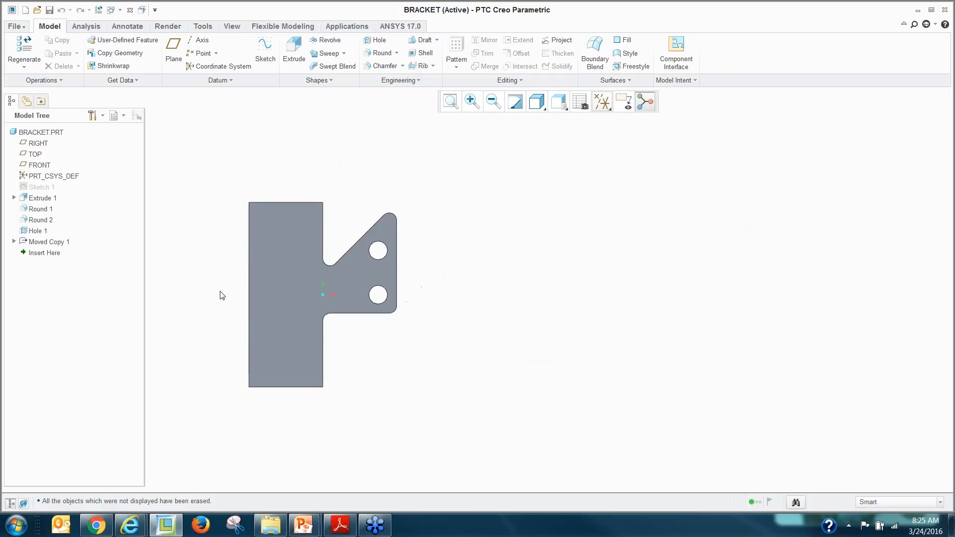
middle_click_drag(222, 295, 238, 140)
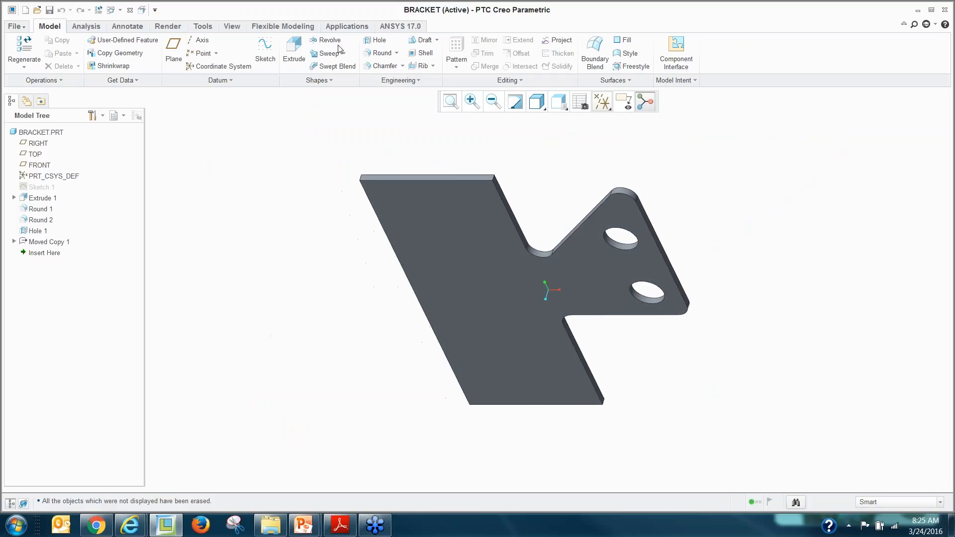
left_click(343, 27)
left_click(71, 50)
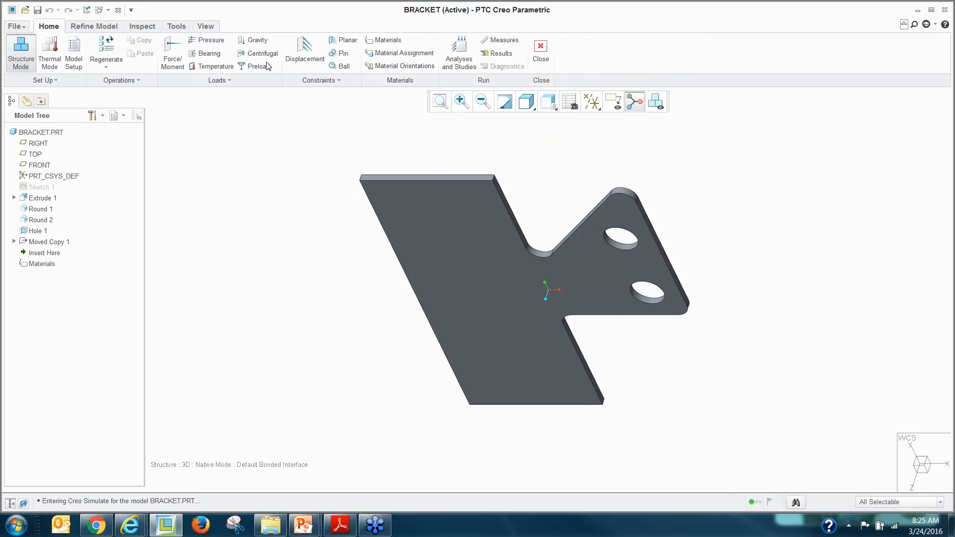
- Assign steel from the material library to the whole bracket part
left_click(403, 53)
left_click(922, 215)
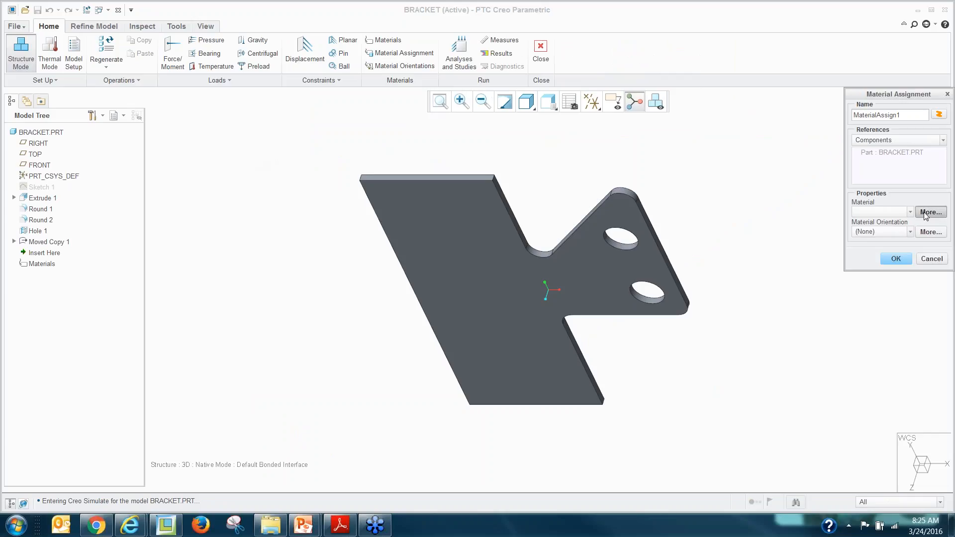
double_click(543, 256)
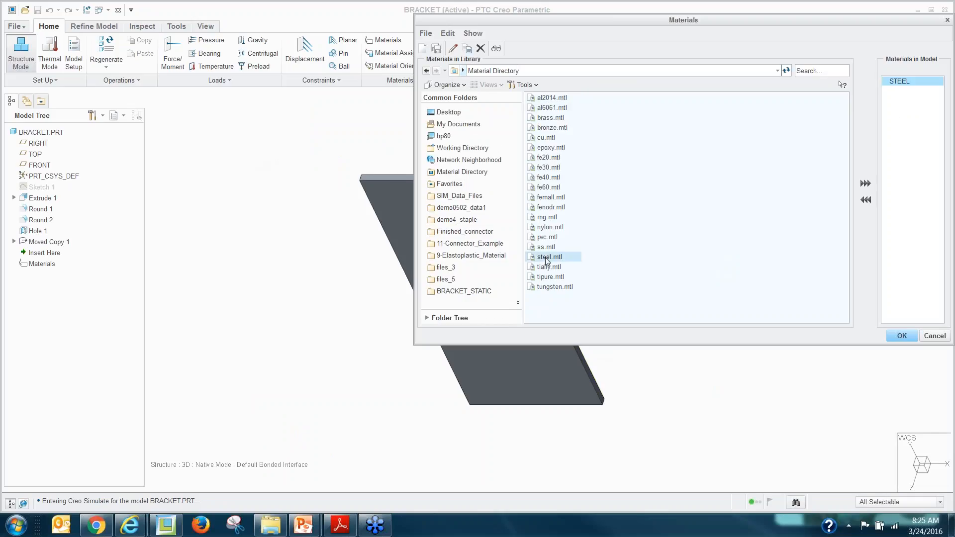
left_click(902, 335)
left_click(895, 259)
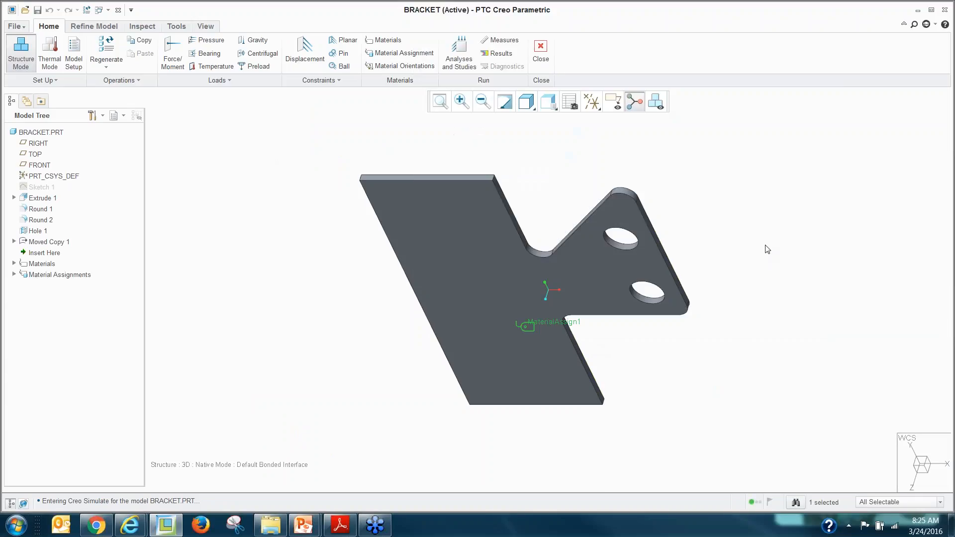
- Add a displacement constraint on the bracket plate's two opposite narrow end faces with X, Y and Z translations fixed
left_click(308, 59)
scroll(394, 183, "down", 5)
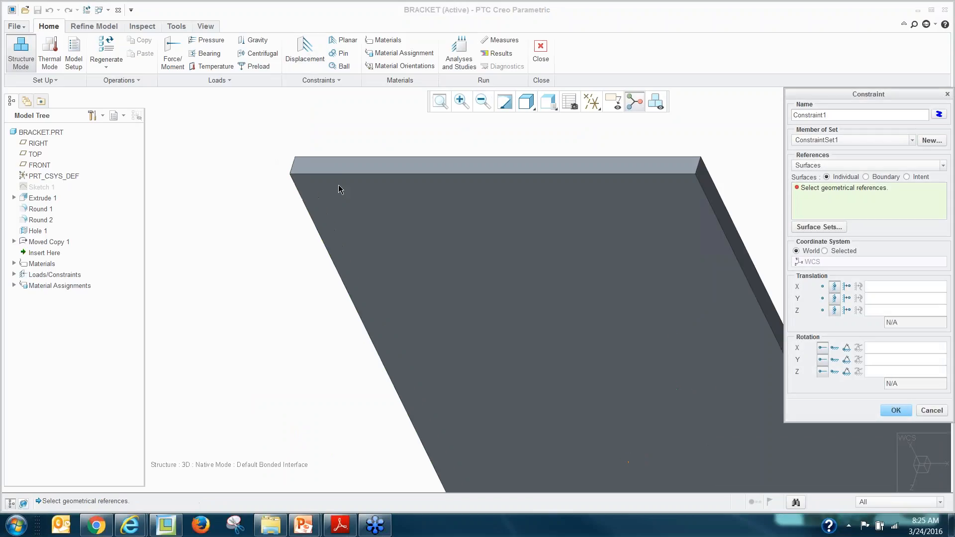
left_click(337, 166)
scroll(396, 184, "up", 7)
scroll(452, 321, "down", 5)
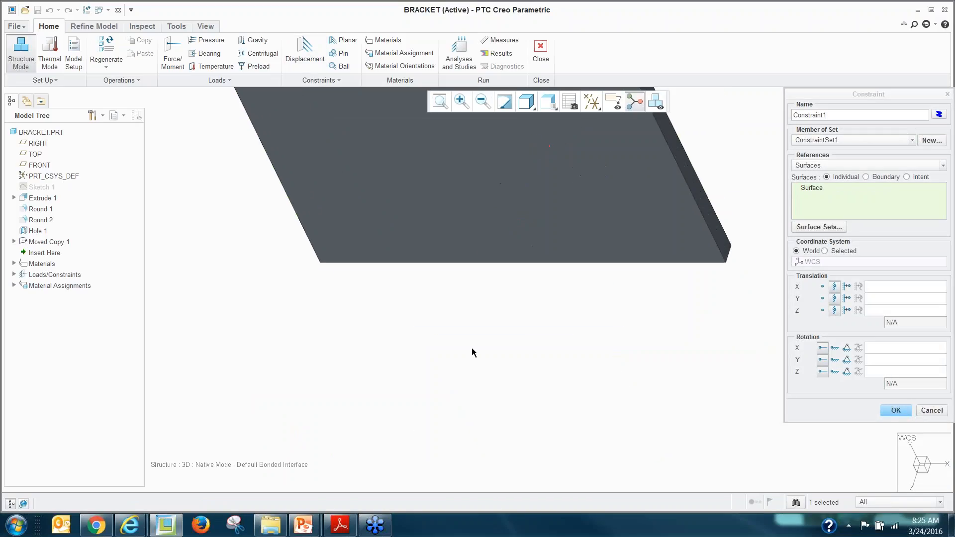
left_click(449, 261)
scroll(450, 260, "up", 5)
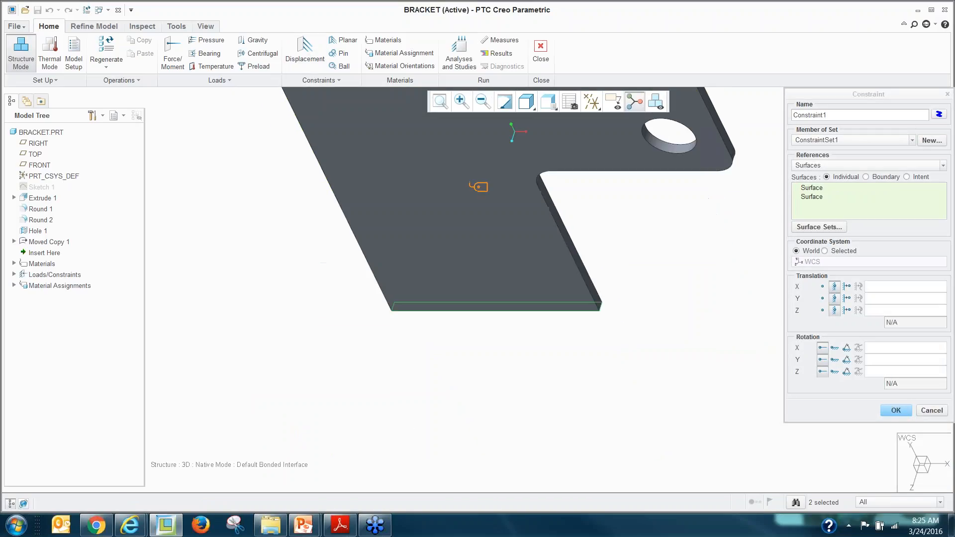
scroll(467, 363, "up", 1)
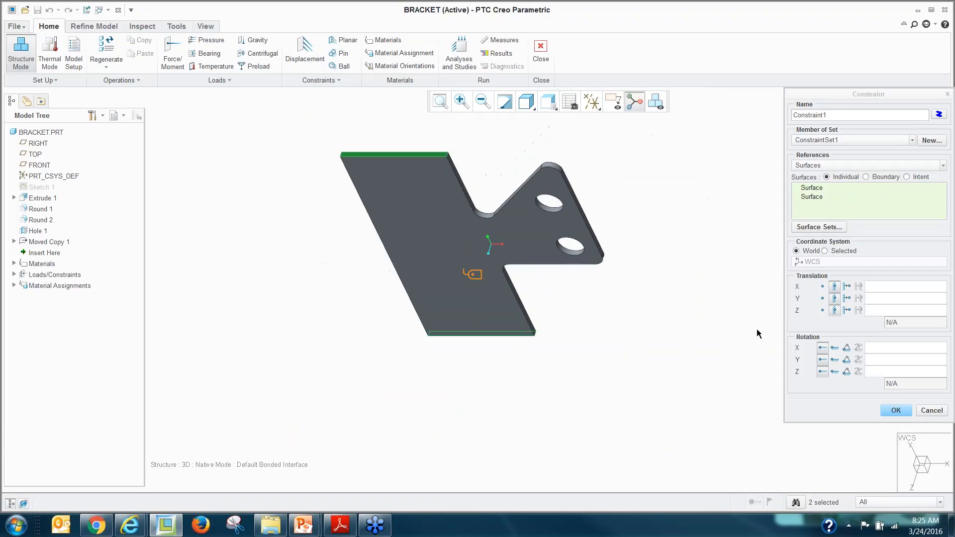
middle_click(699, 326)
scroll(512, 189, "down", 3)
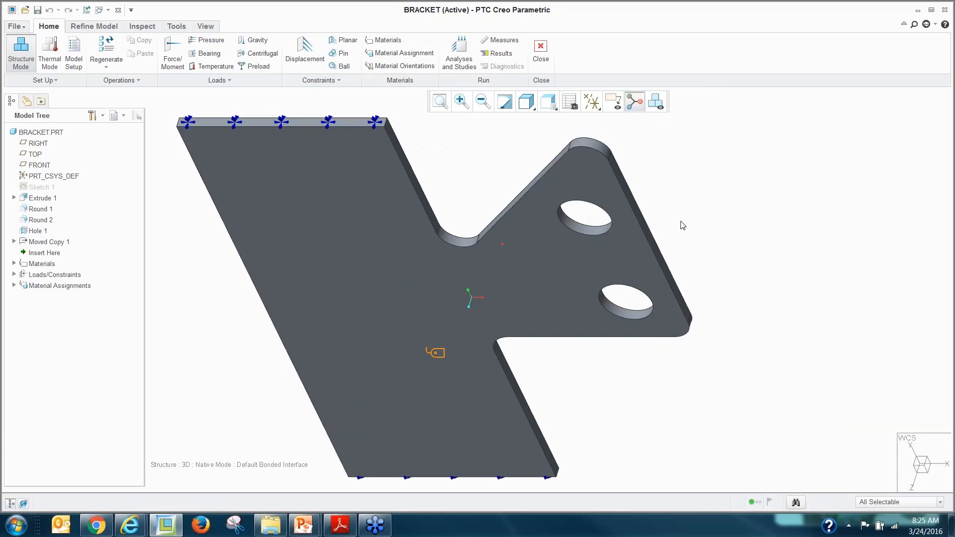
- Add a bearing load on the bracket arm's upper hole with force components X 889 N and Y -44.5 N
scroll(640, 317, "up", 1)
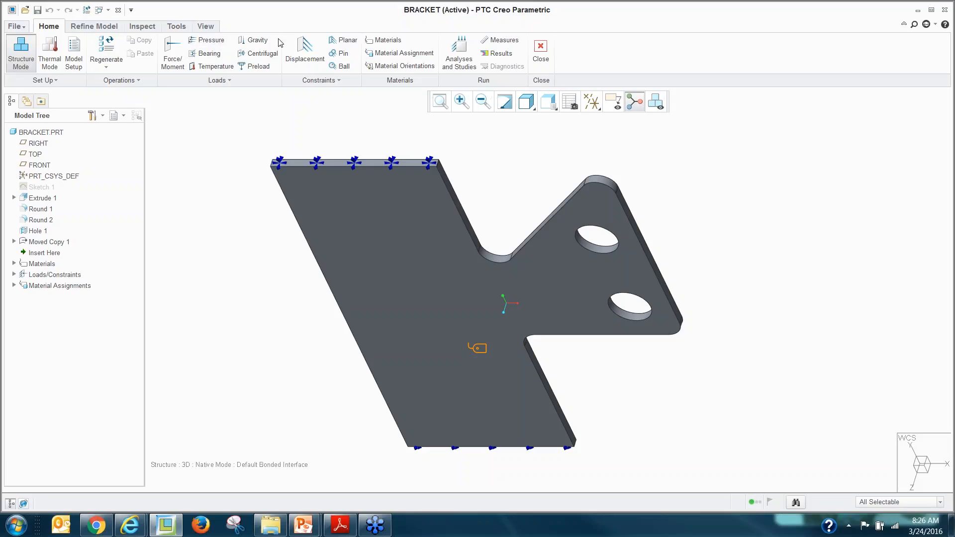
left_click(208, 53)
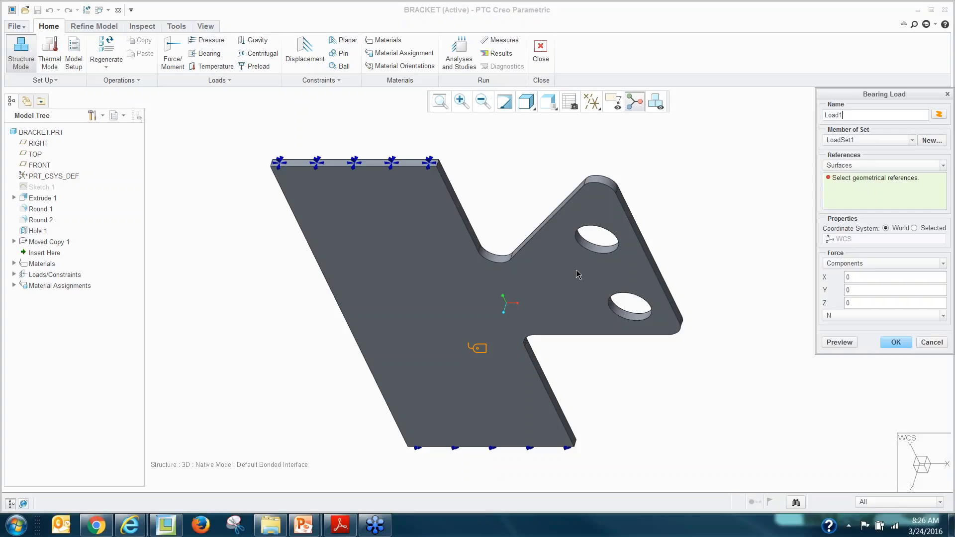
scroll(582, 243, "down", 3)
left_click(590, 249)
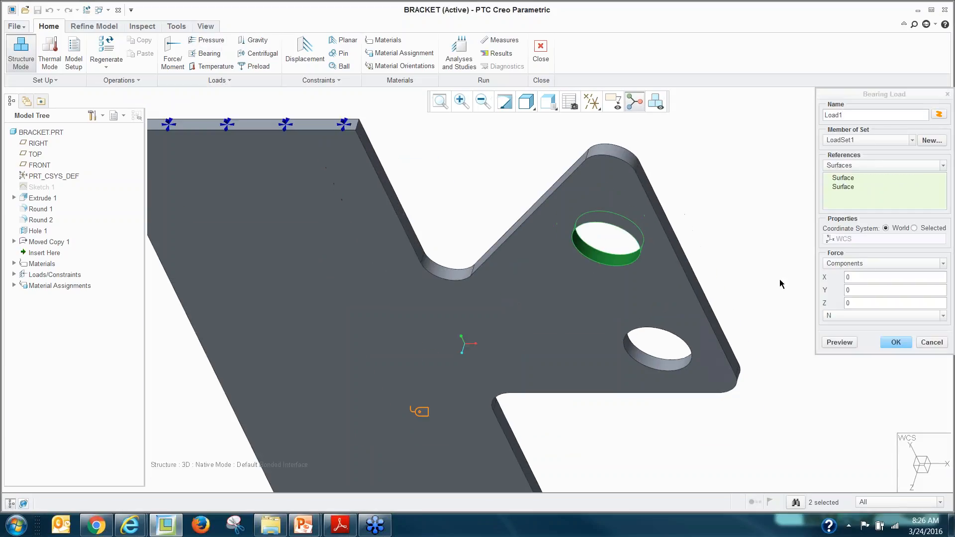
left_click(871, 280)
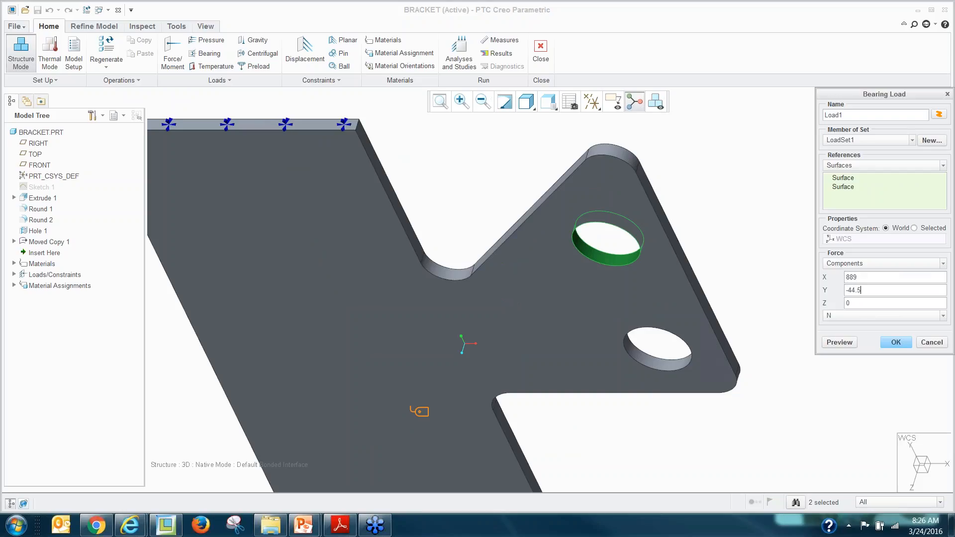
left_click(851, 316)
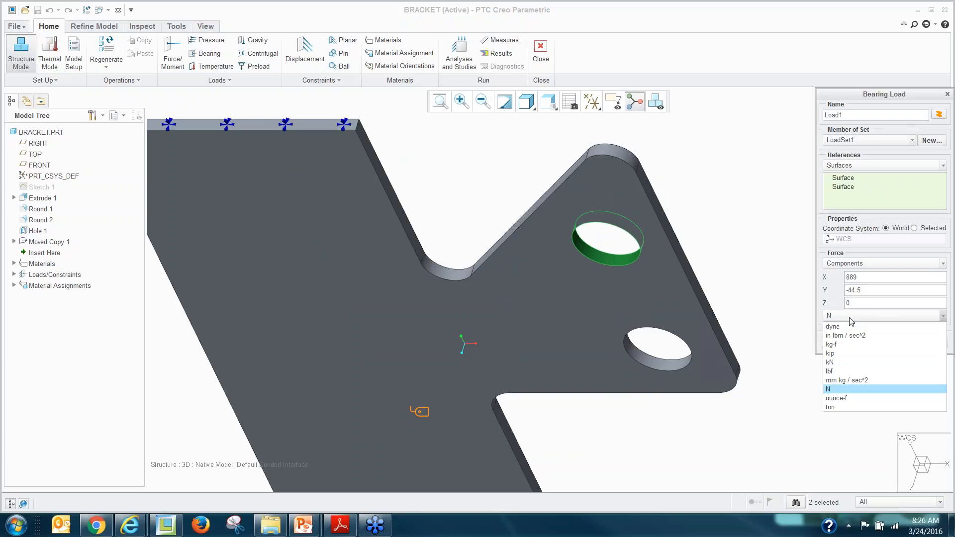
left_click(851, 320)
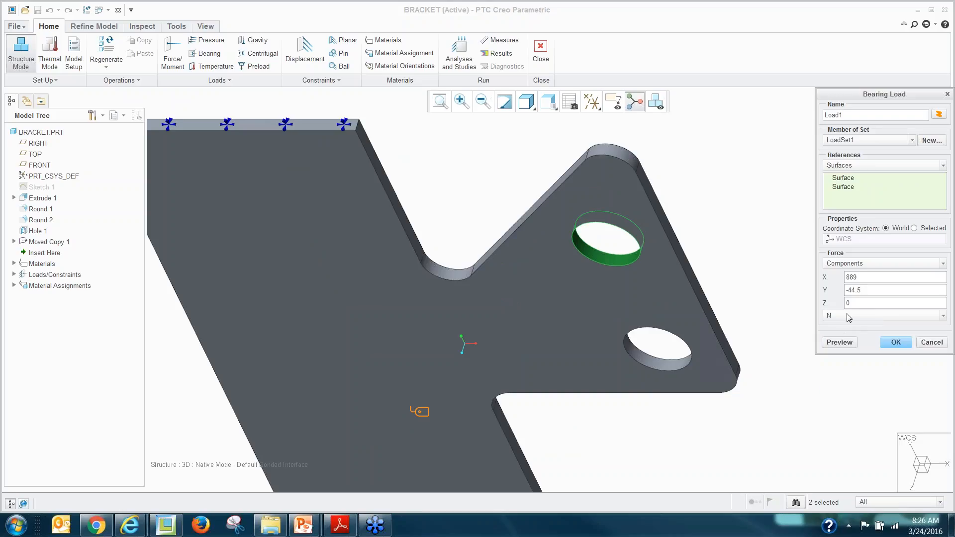
left_click(844, 319)
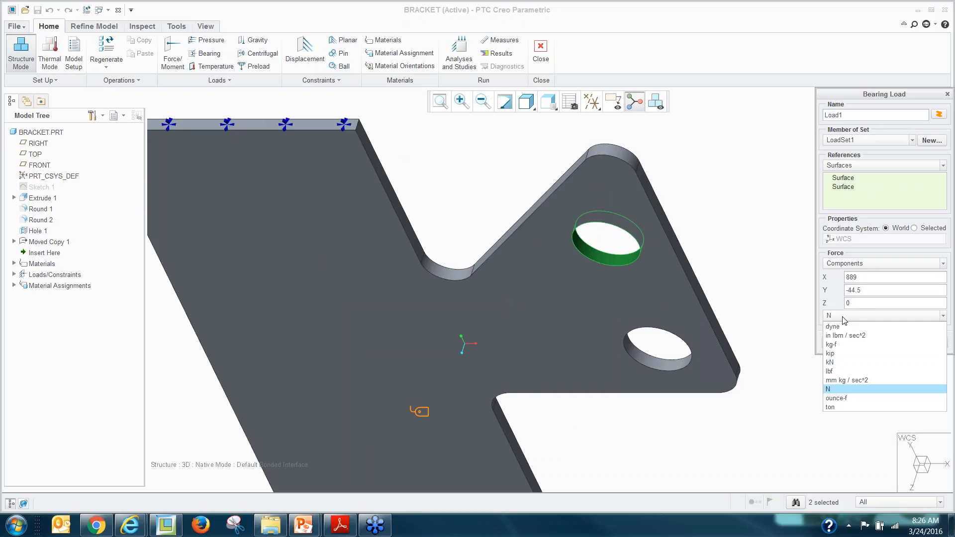
left_click(844, 320)
left_click(896, 343)
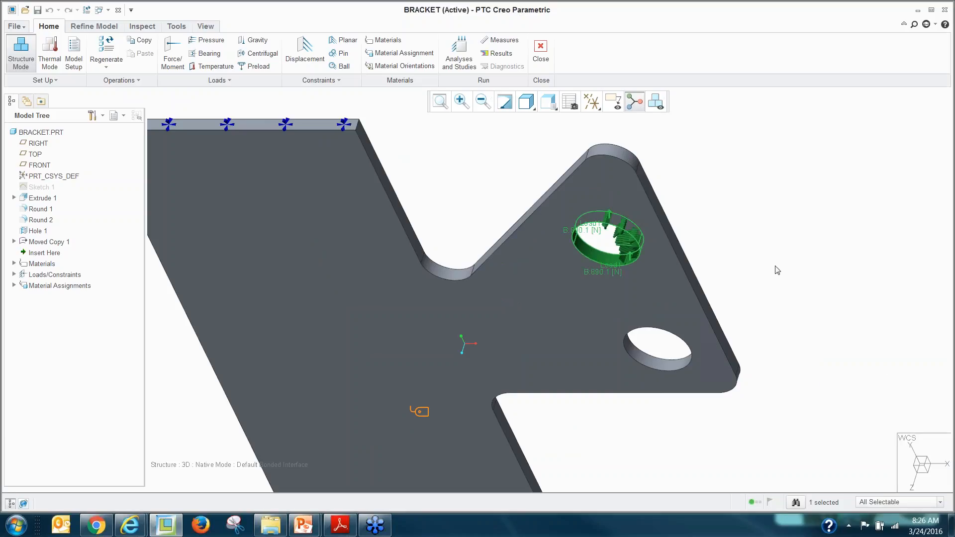
left_click(777, 269)
- Add a second bearing load on the arm's lower hole with an X component of -889 N and a negative Y component
left_click(205, 54)
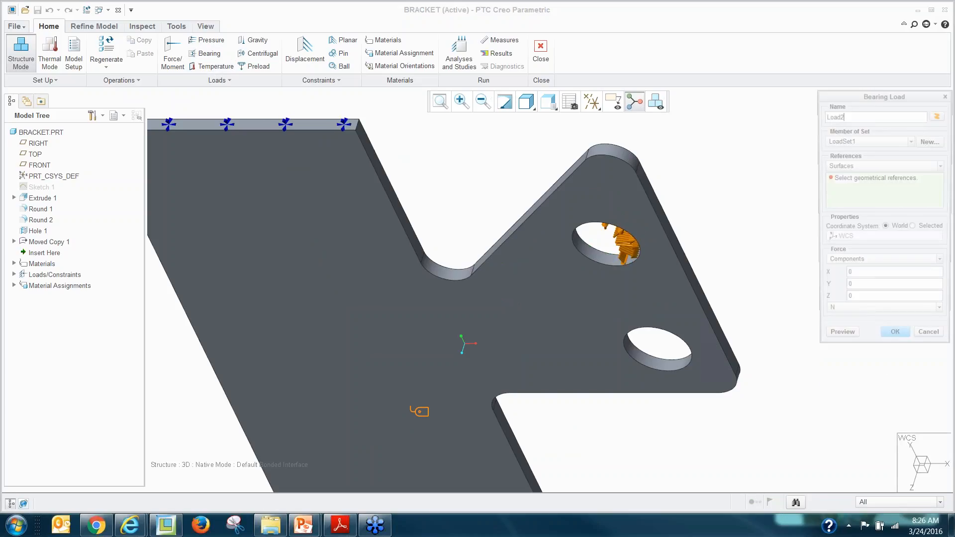
middle_click_drag(681, 361, 657, 367)
left_click(657, 367)
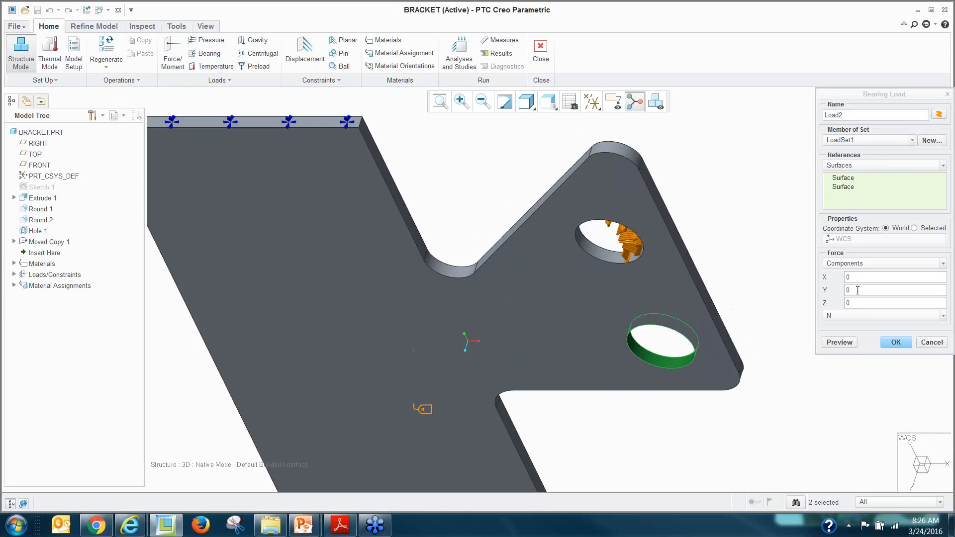
left_click(858, 277)
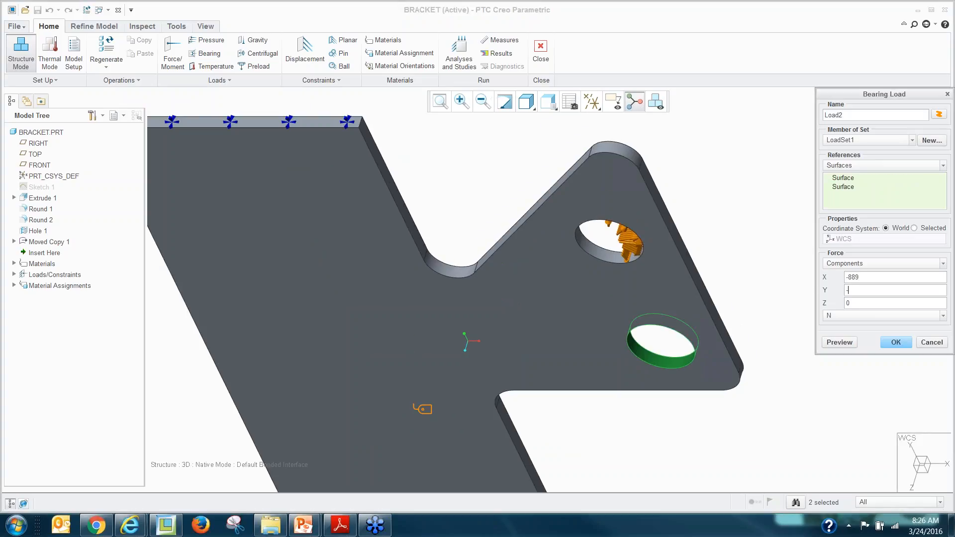
left_click(896, 342)
- Generate a new AutoGEM mesh for all geometry with properties, declining to retrieve the existing mesh
scroll(793, 361, "down", 3)
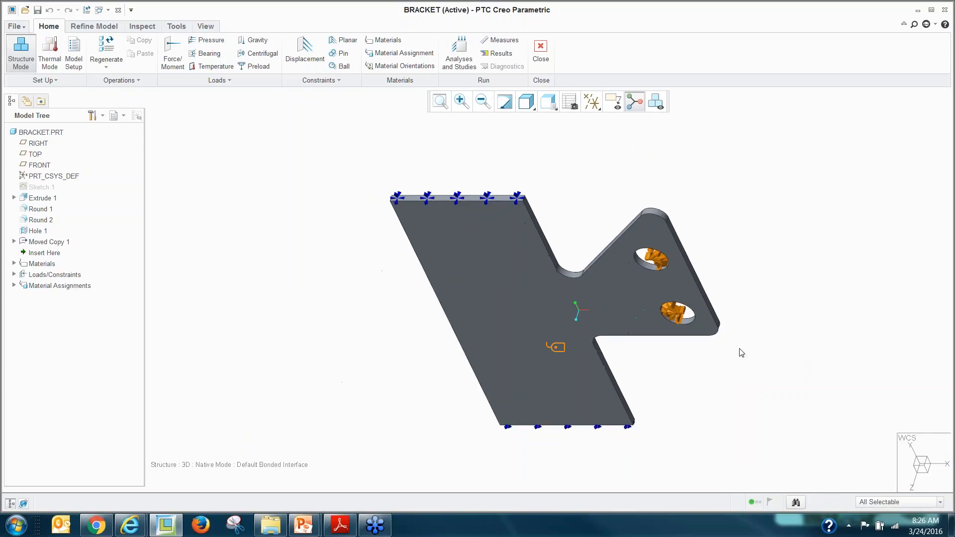
scroll(800, 339, "up", 1)
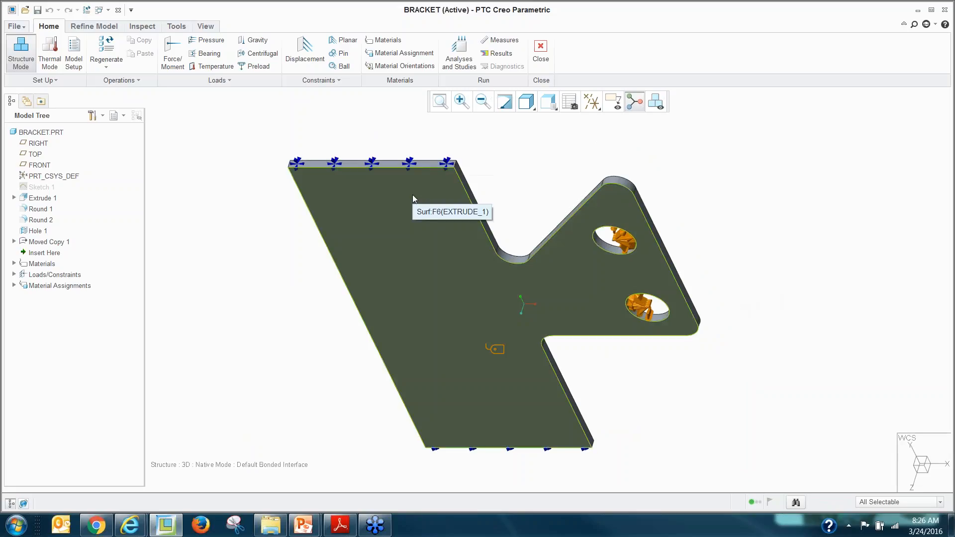
left_click(101, 27)
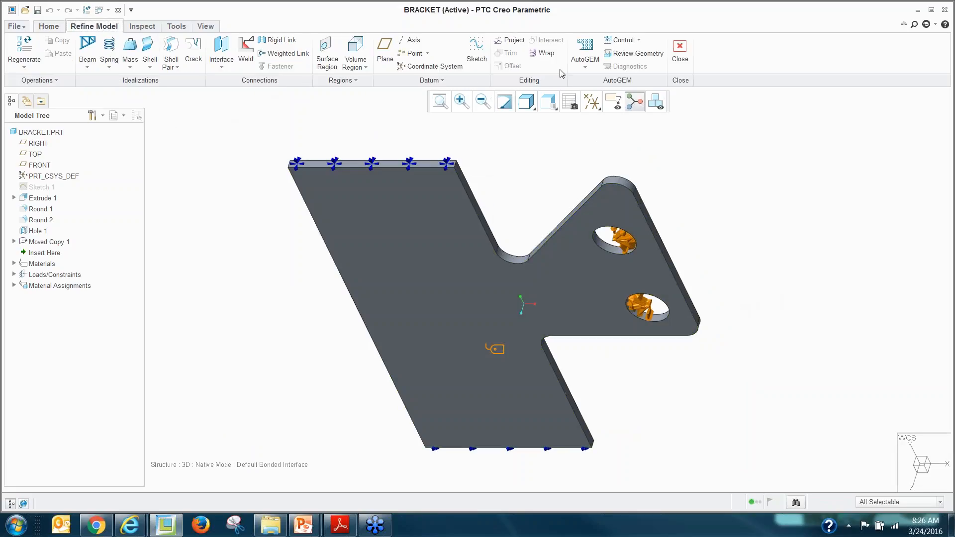
left_click(585, 49)
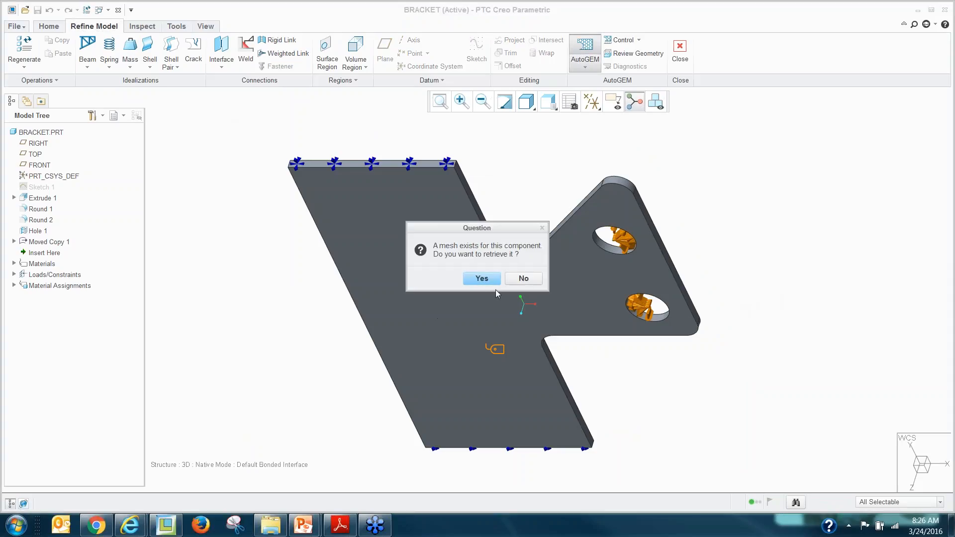
left_click(524, 278)
left_click(544, 273)
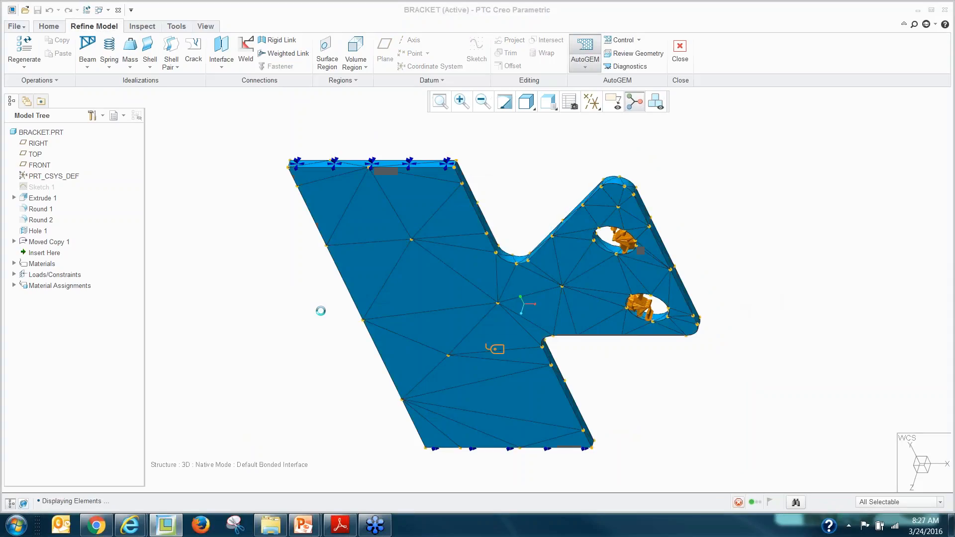
left_click_drag(485, 187, 207, 196)
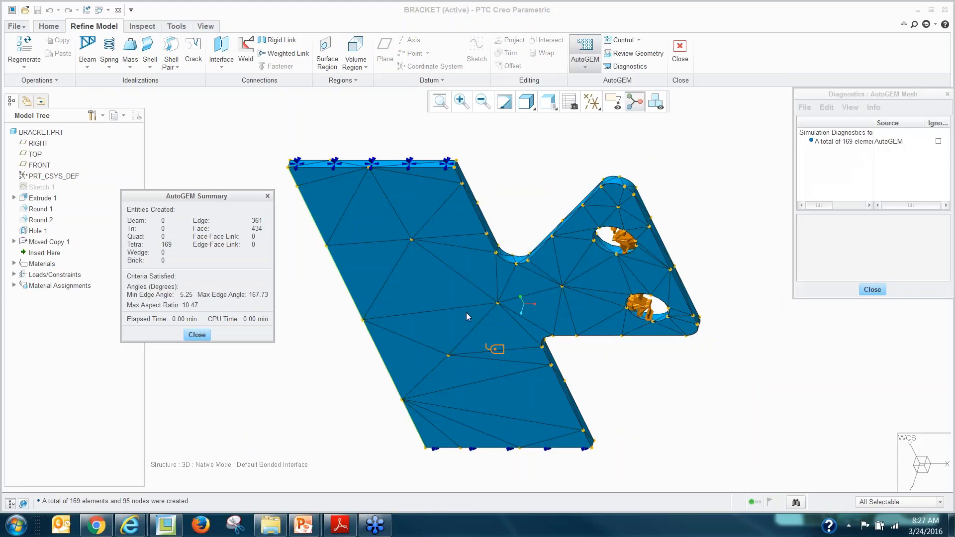
- Examine the mesh elements around the inner corner fillet, the two holes and the rest of the bracket
scroll(498, 259, "up", 3)
scroll(504, 259, "up", 3)
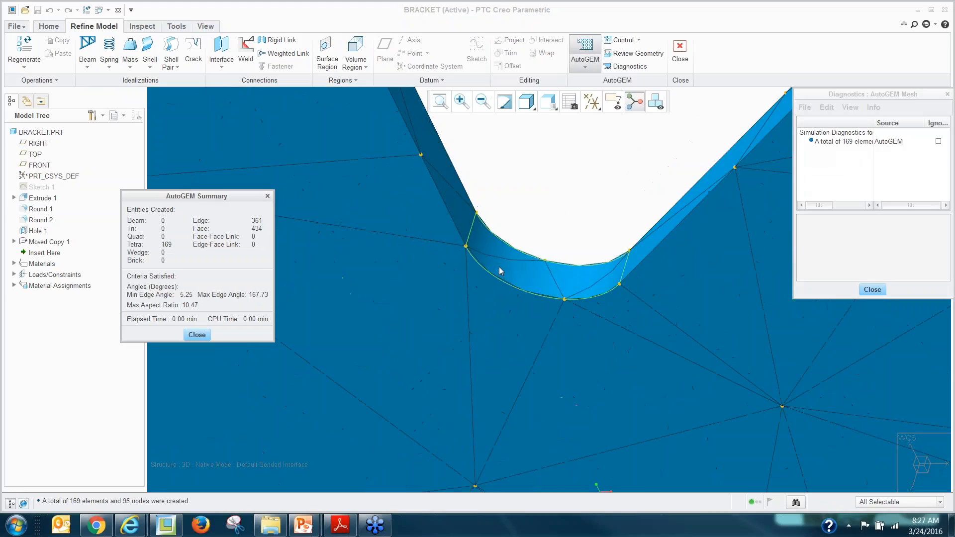
scroll(486, 322, "down", 5)
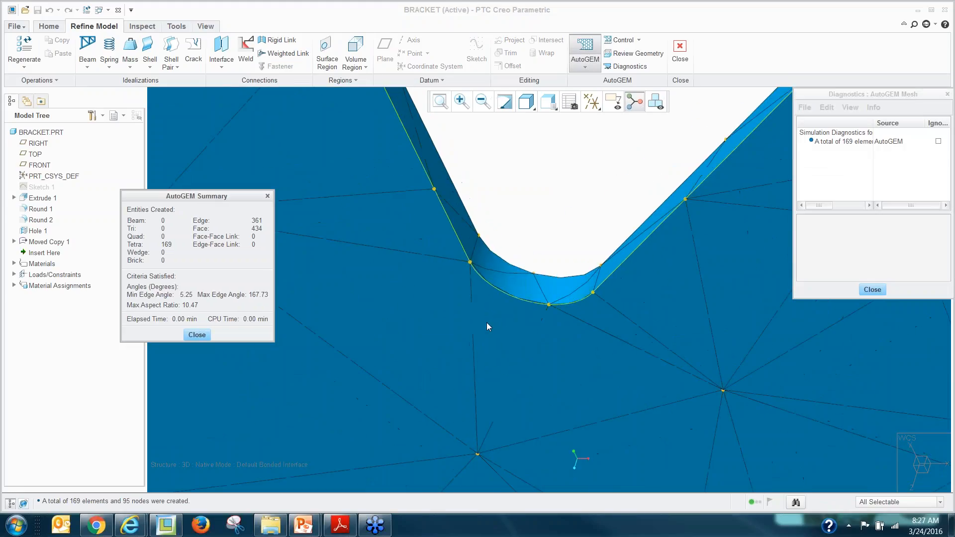
scroll(647, 289, "up", 2)
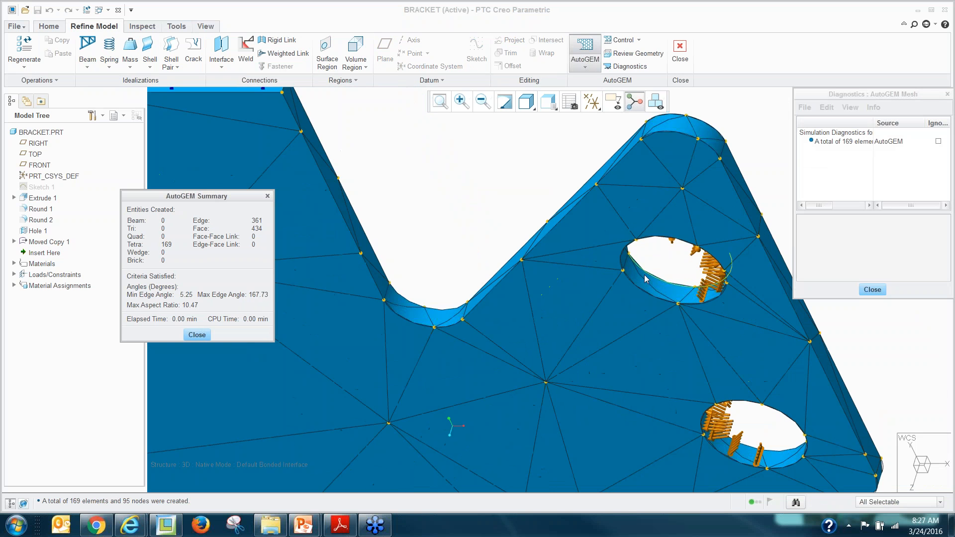
scroll(488, 291, "down", 2)
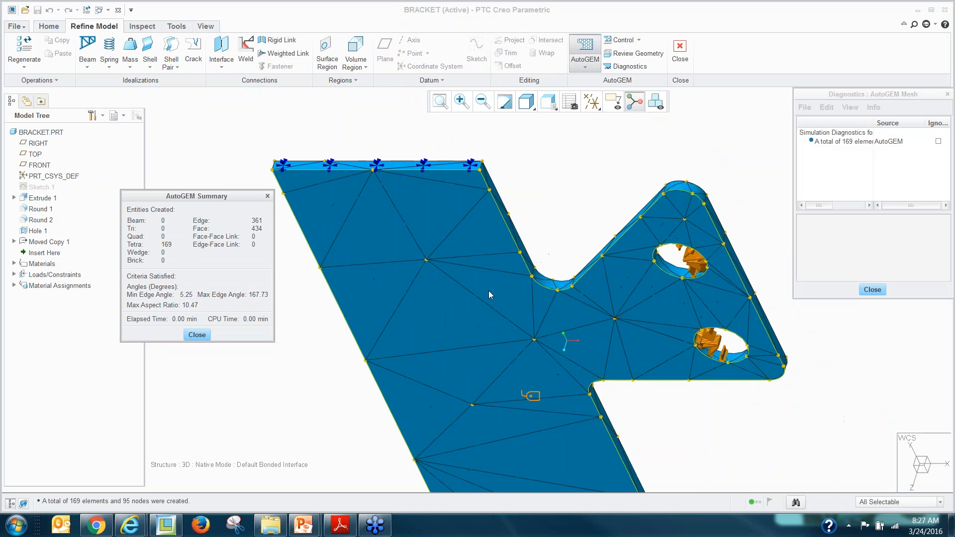
scroll(544, 240, "up", 4)
scroll(579, 264, "down", 5)
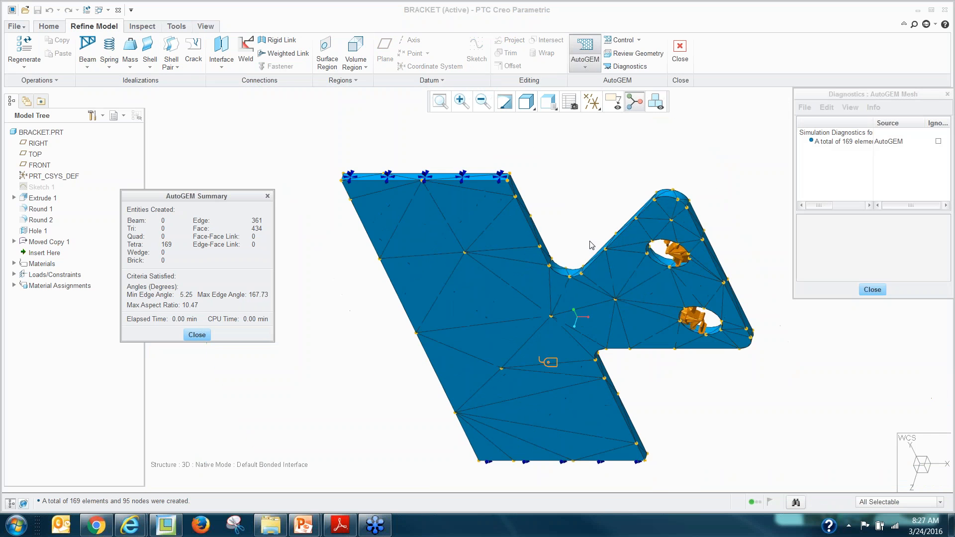
- Close the mesh diagnostics and summary and exit AutoGEM without saving the mesh
left_click(874, 290)
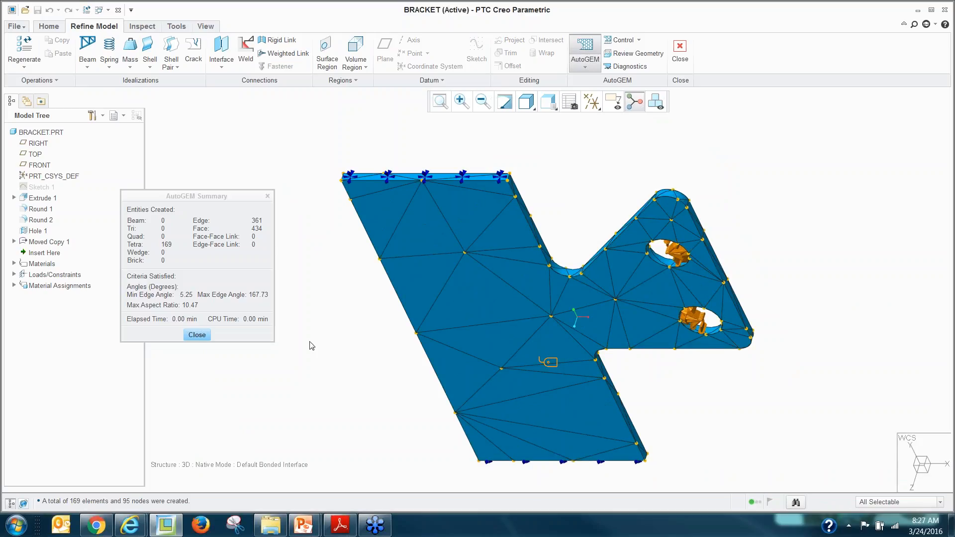
left_click(197, 336)
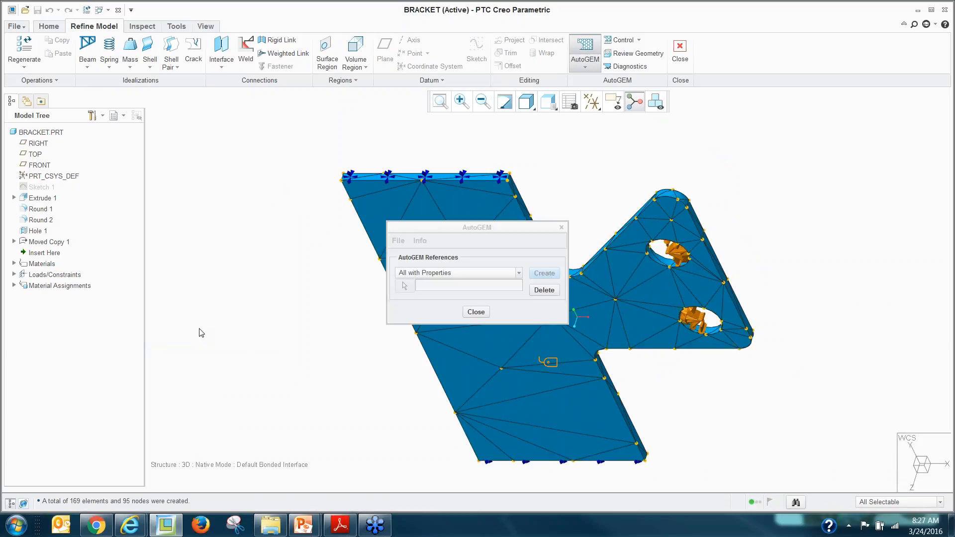
left_click(476, 312)
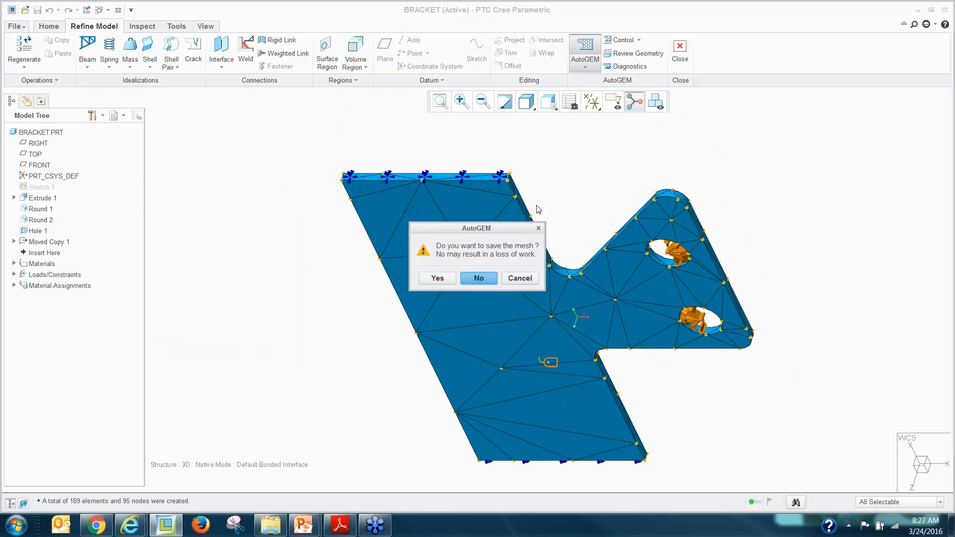
left_click(479, 278)
left_click(638, 40)
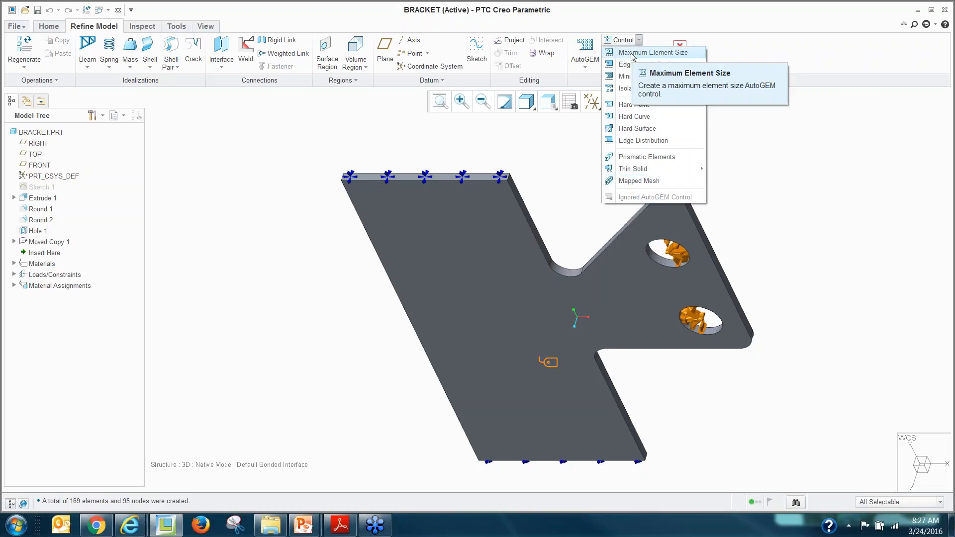
left_click(556, 190)
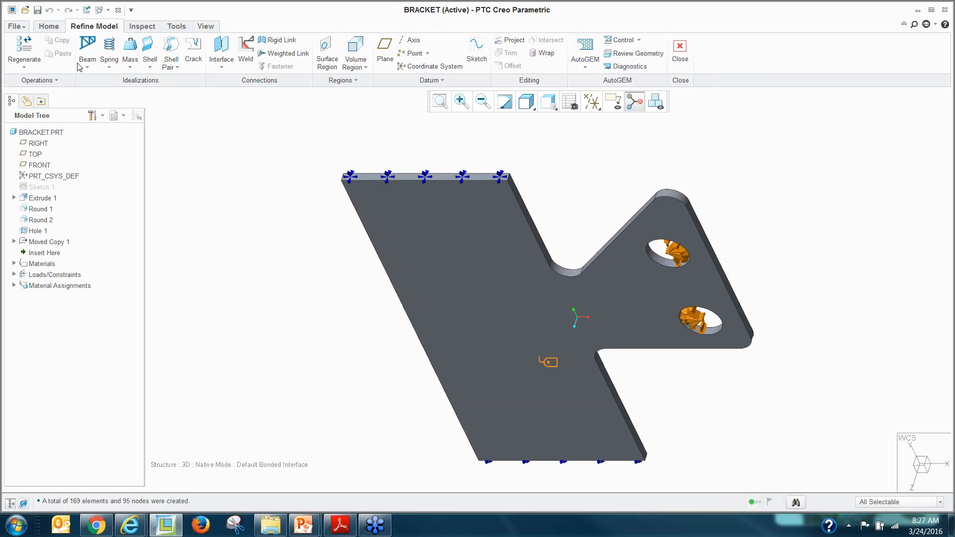
- Create a static analysis of the bracket with Multi-Pass Adaptive convergence and a maximum polynomial order of 9
left_click(53, 28)
left_click(454, 60)
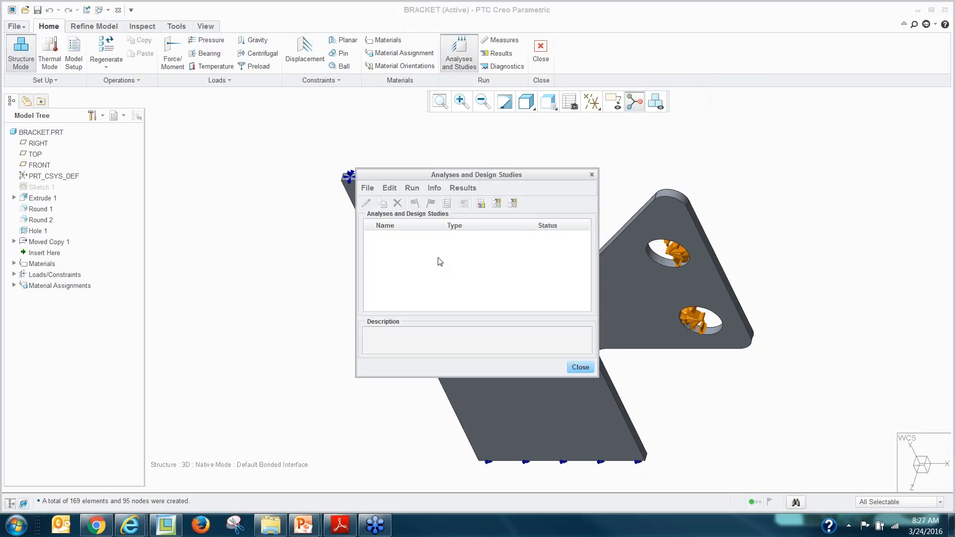
left_click(367, 188)
left_click(388, 198)
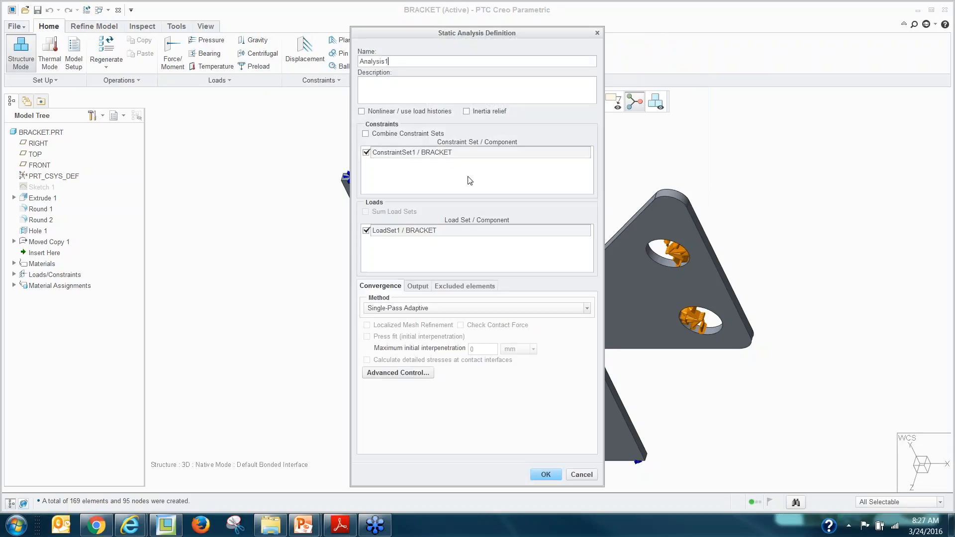
left_click(428, 308)
left_click(455, 334)
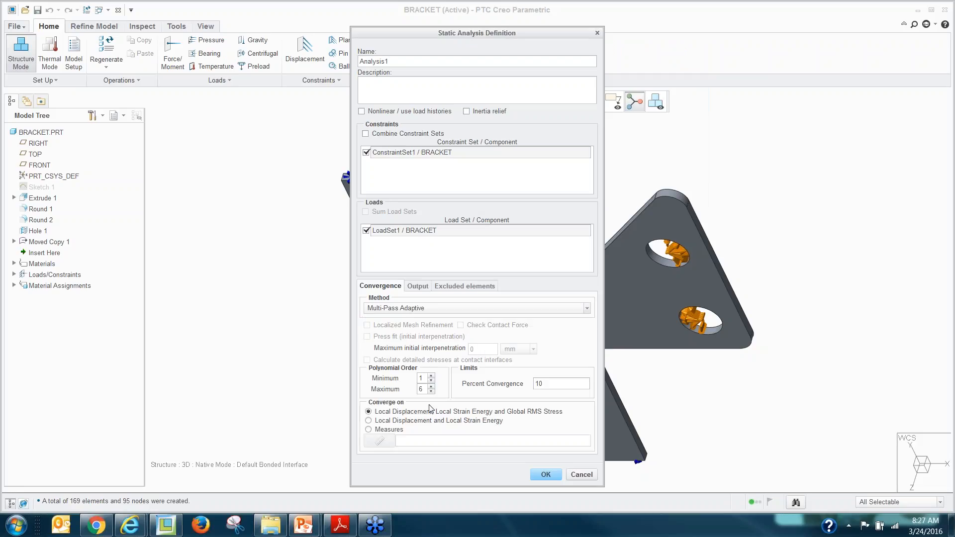
left_click(431, 388)
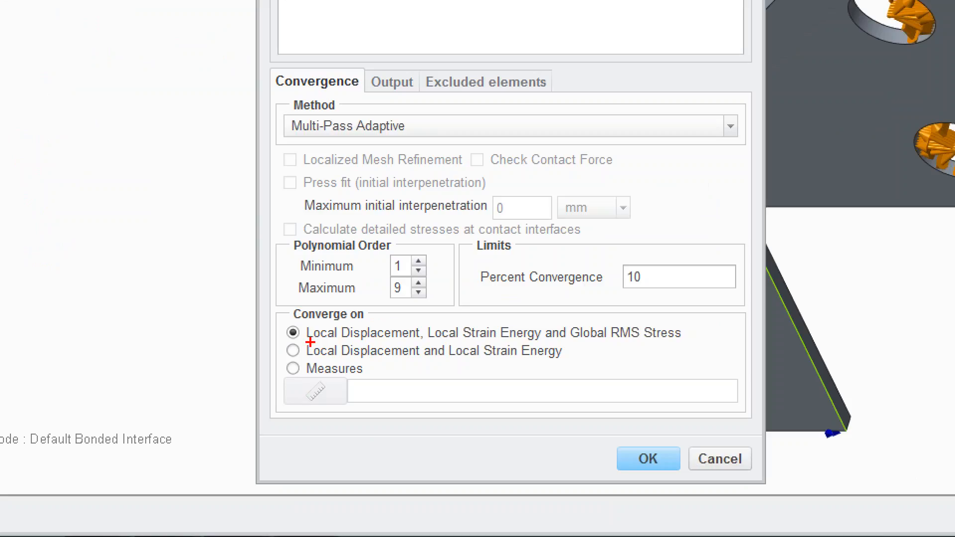
left_click_drag(310, 343, 339, 343)
left_click_drag(341, 344, 362, 343)
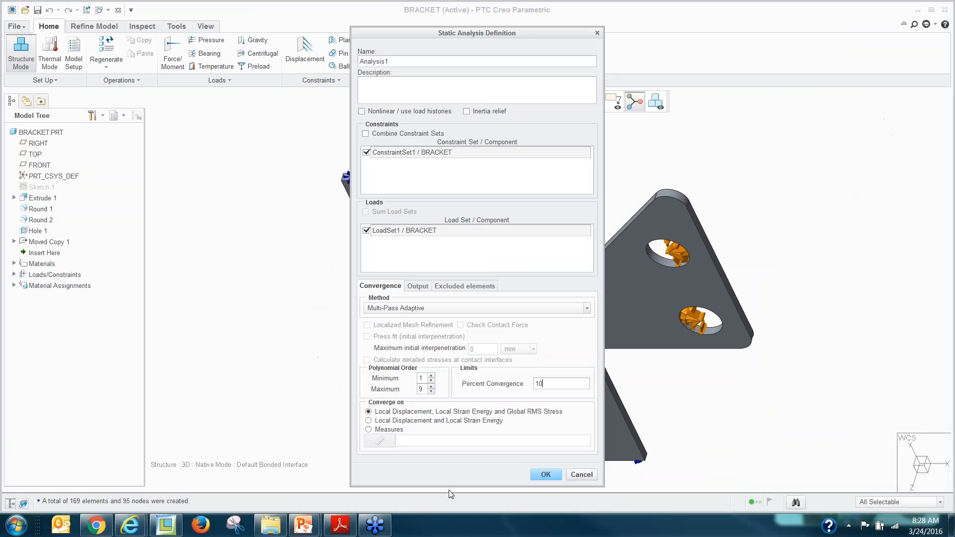
left_click(545, 475)
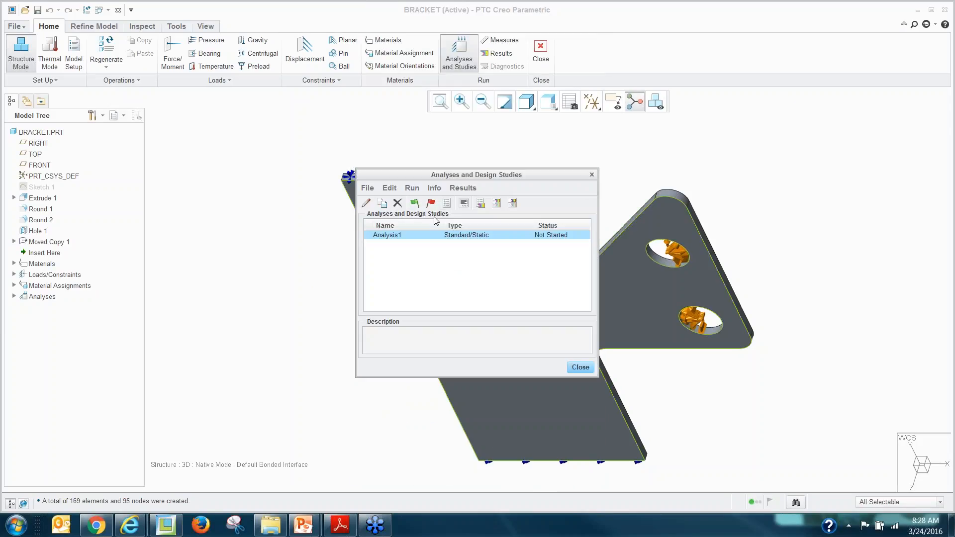
- Set the solver memory allocation in the static analysis's run settings to 8000 MB
left_click(447, 203)
left_click_drag(505, 364, 477, 359)
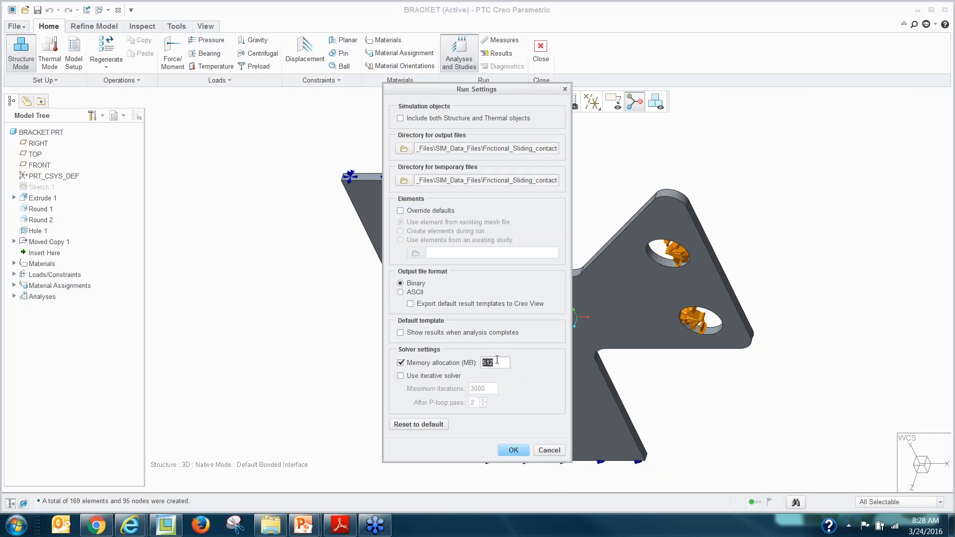
type("8000")
left_click(513, 451)
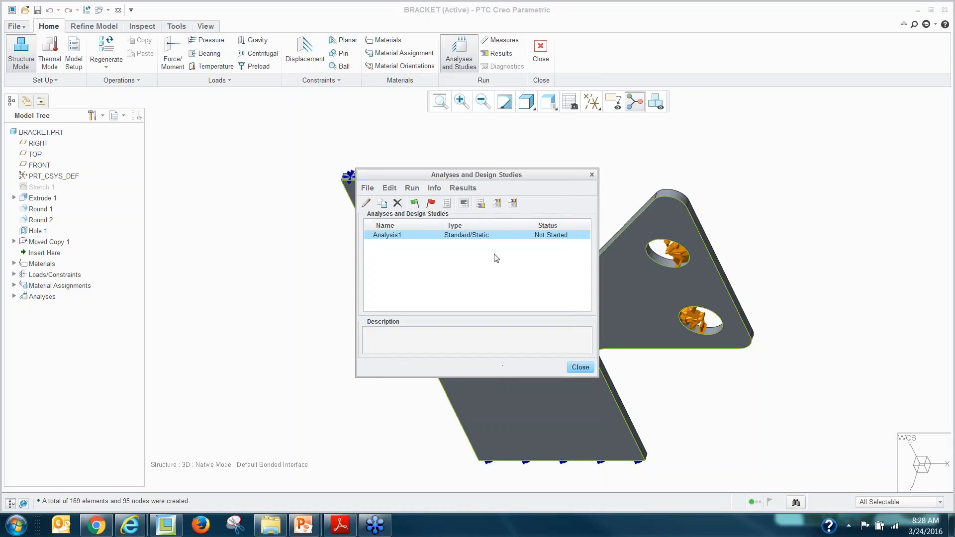
- Run the static analysis of the bracket with error detection and close the diagnostics once the run completes
left_click(413, 204)
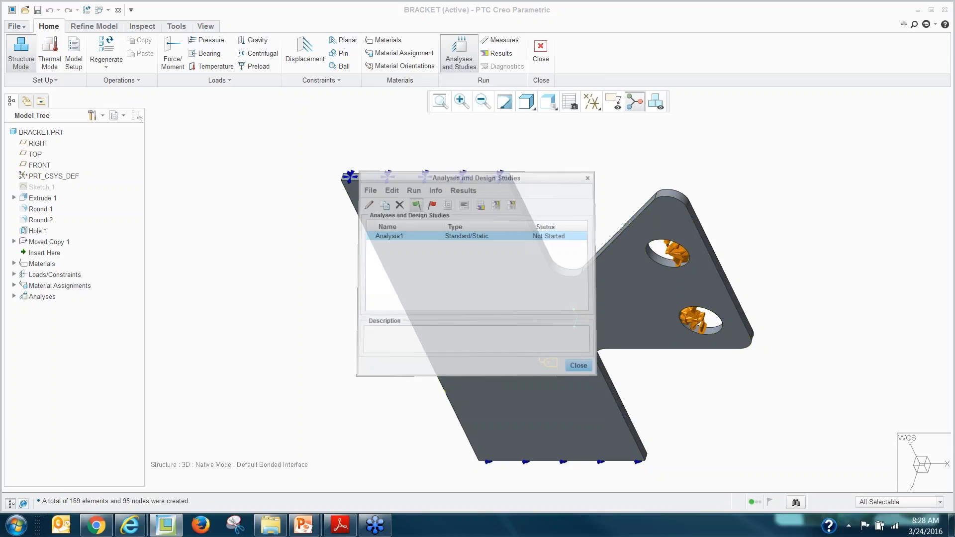
left_click(492, 281)
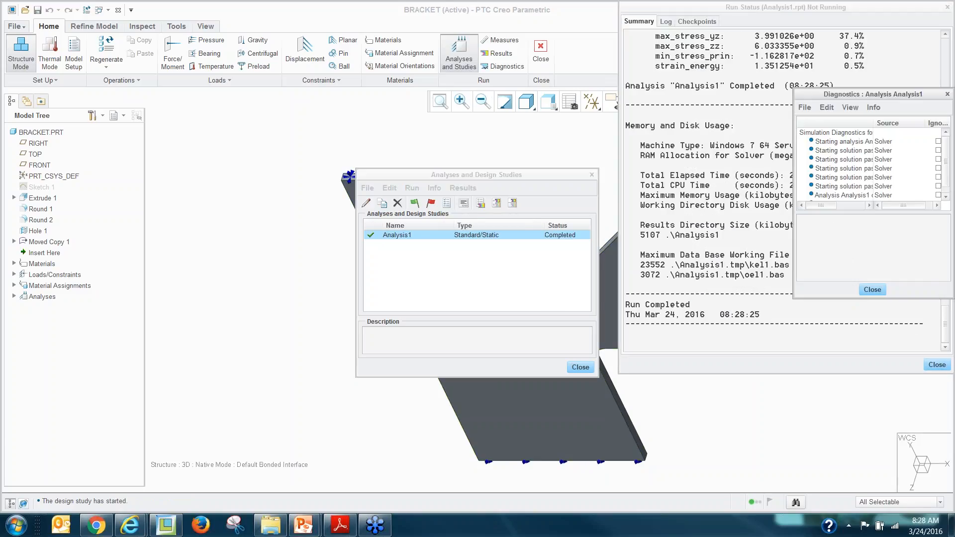
left_click(872, 289)
- Examine the run summary for the elements and edges not converged in passes 3, 4 and 5
scroll(760, 291, "up", 10)
scroll(760, 291, "up", 3)
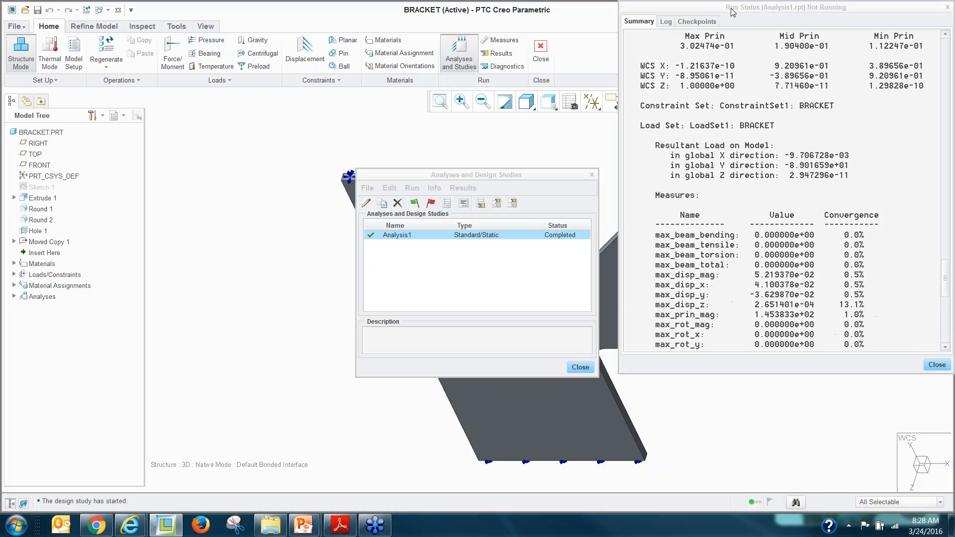
left_click_drag(733, 12, 683, 39)
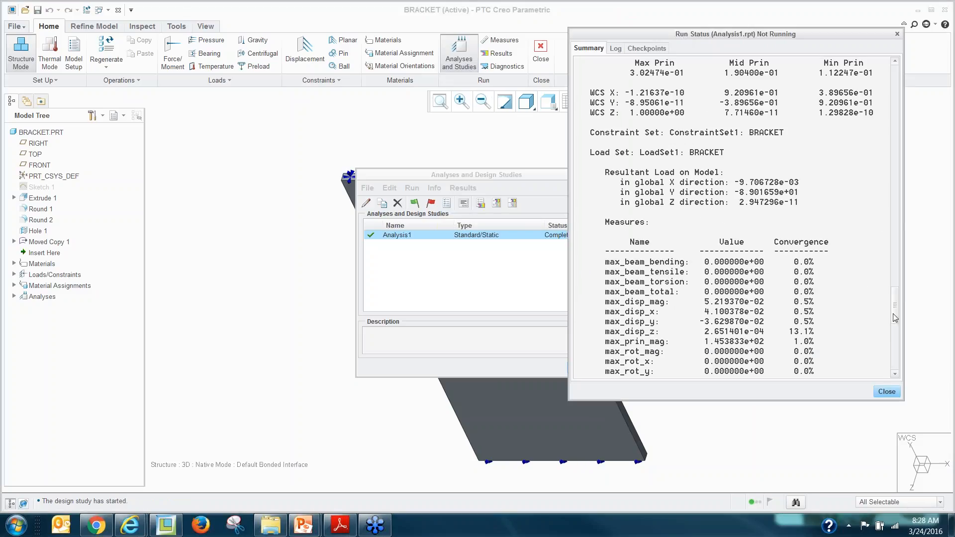
left_click_drag(895, 312, 892, 194)
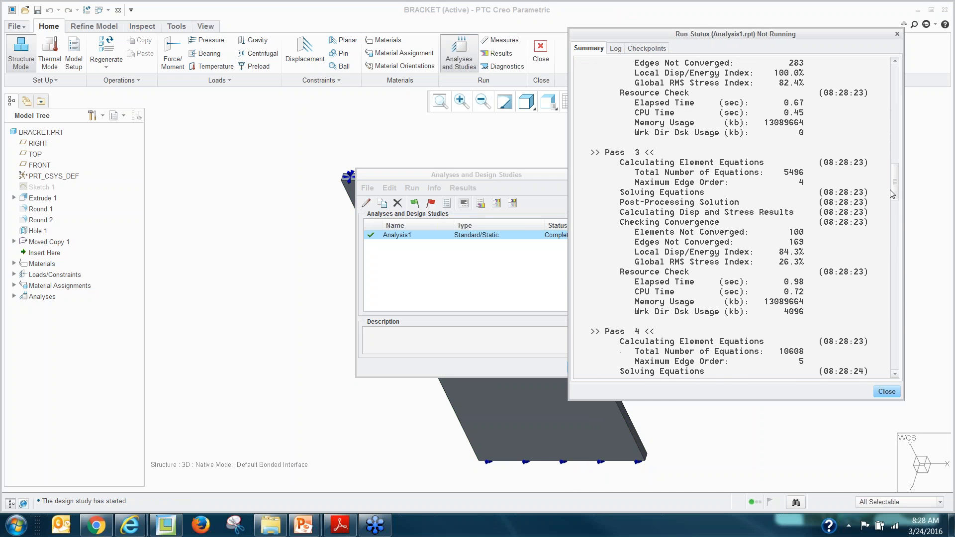
scroll(699, 261, "down", 3)
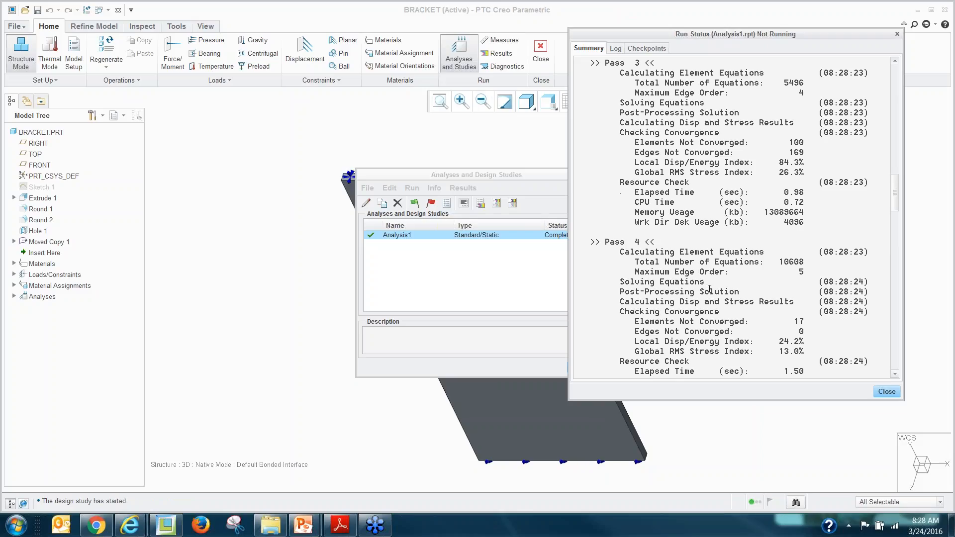
scroll(710, 289, "down", 2)
left_click_drag(634, 262, 806, 262)
left_click(779, 284)
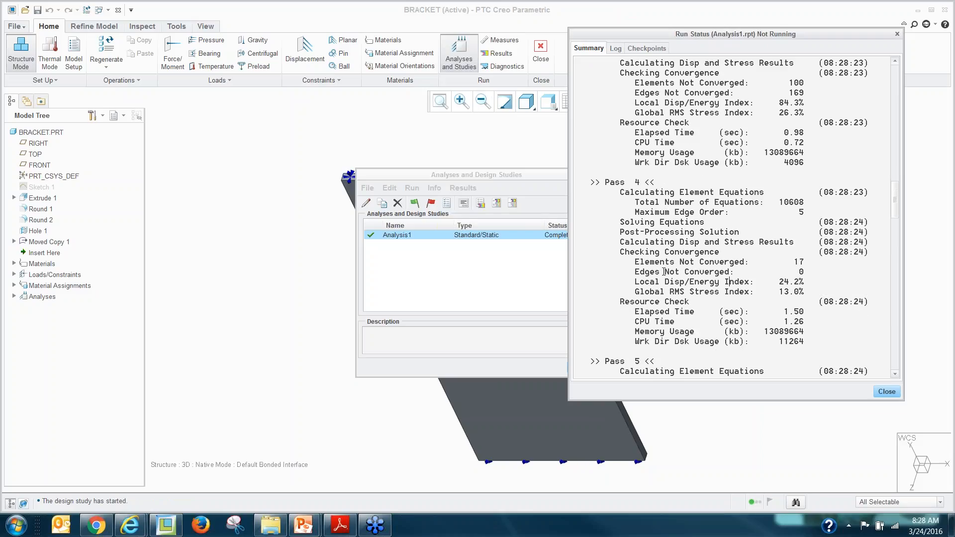
left_click_drag(635, 264, 765, 263)
double_click(801, 263)
left_click(660, 299)
scroll(660, 298, "down", 6)
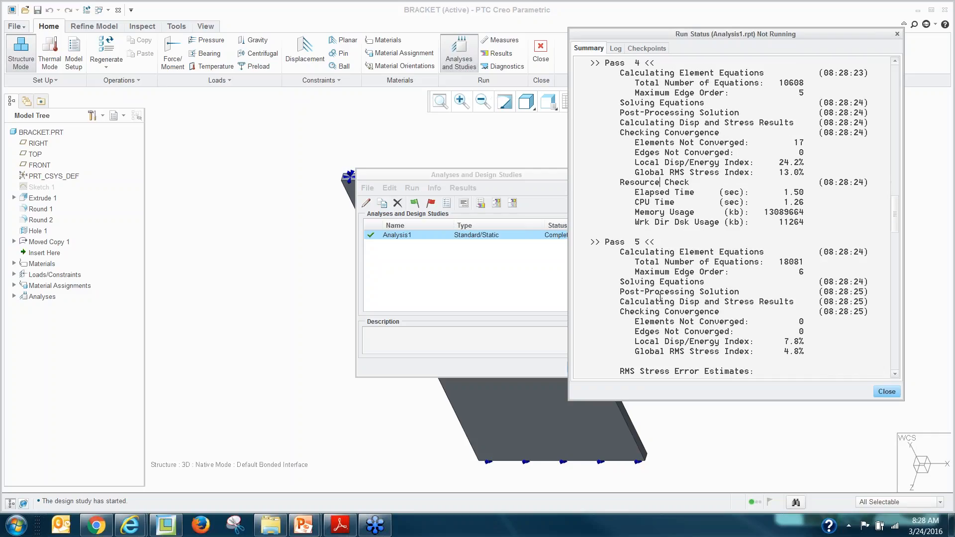
left_click_drag(636, 261, 812, 272)
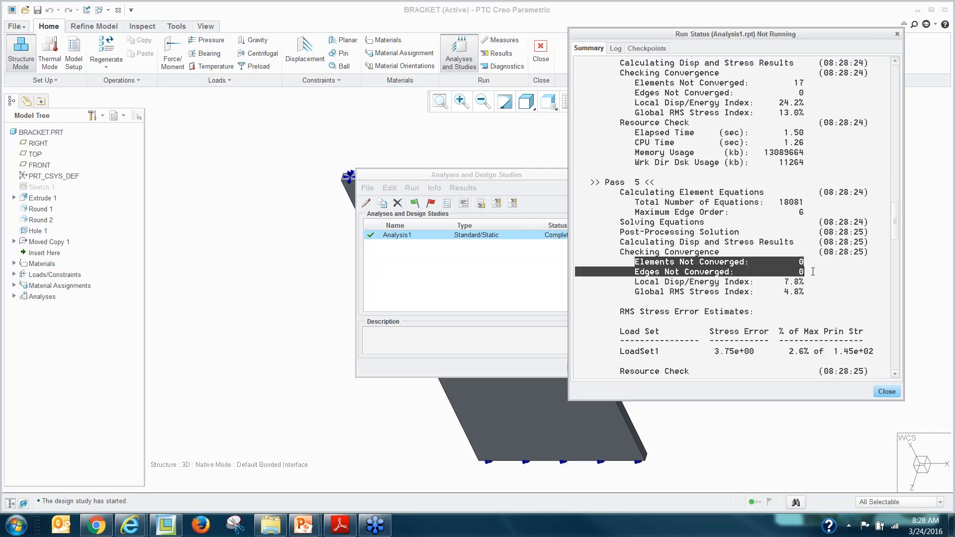
left_click(811, 272)
- Read the RMS stress error estimates and the overall convergence statement in the run summary, and close the run status
scroll(689, 298, "down", 7)
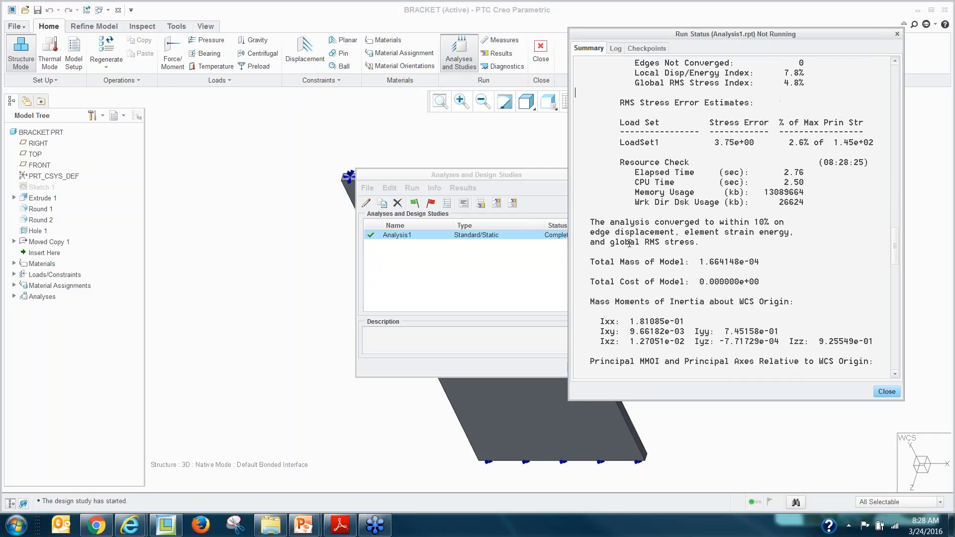
scroll(629, 243, "down", 1)
left_click_drag(588, 193, 751, 214)
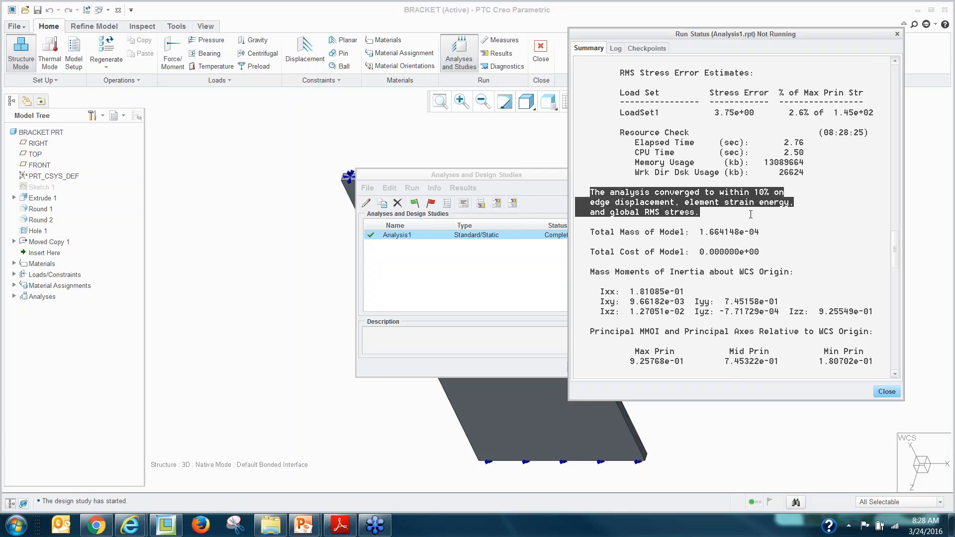
left_click(773, 228)
left_click_drag(590, 193, 756, 204)
left_click(817, 225)
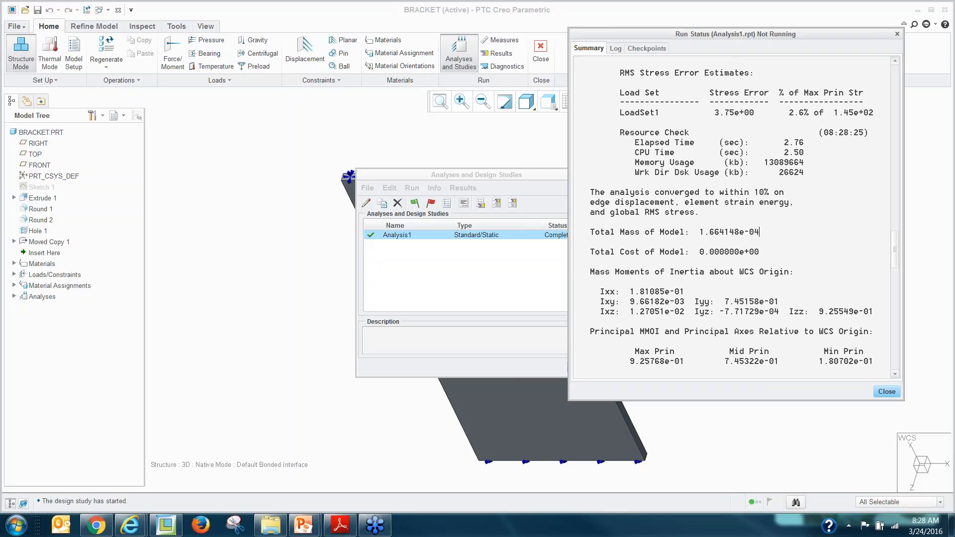
left_click(887, 392)
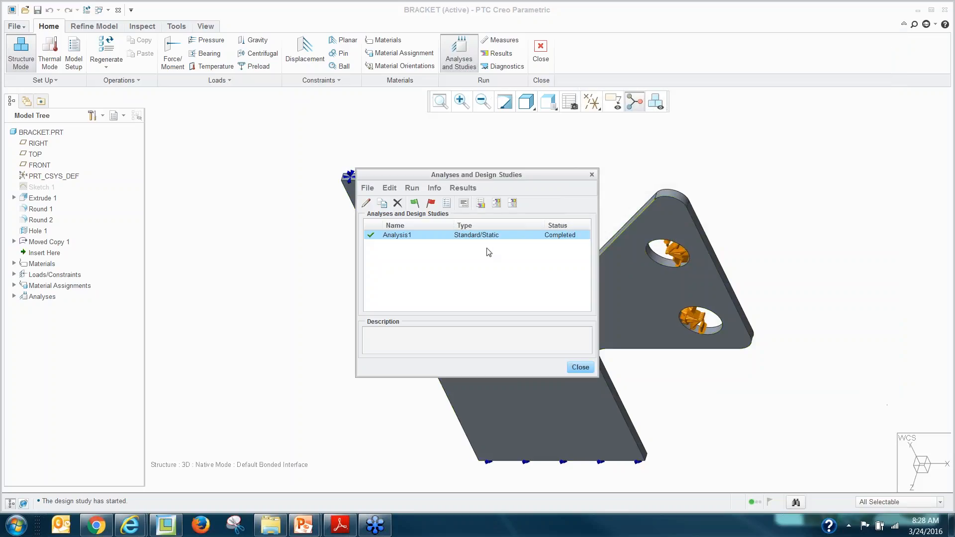
- Open the results of the completed analysis and define the result window as a graph of a measure against P-Pass
left_click(480, 202)
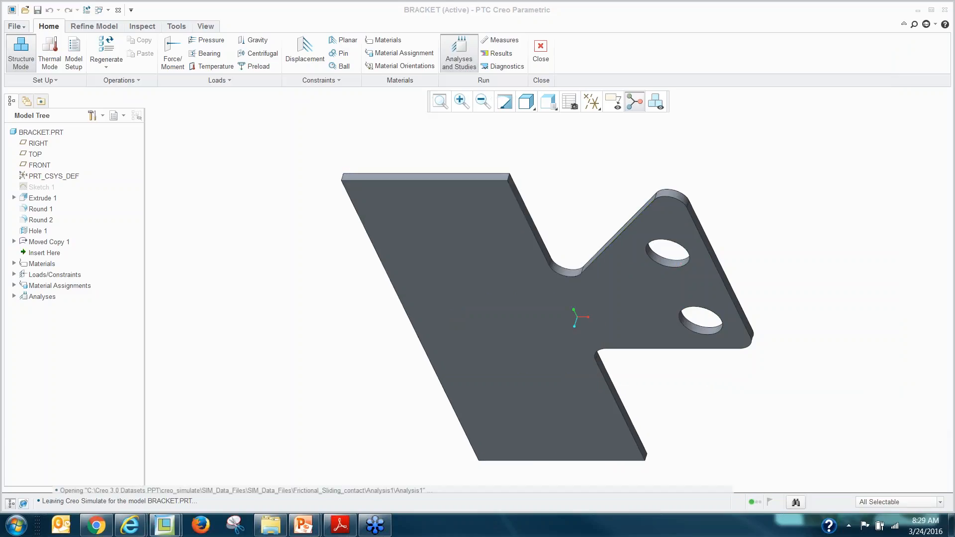
left_click_drag(431, 180, 334, 171)
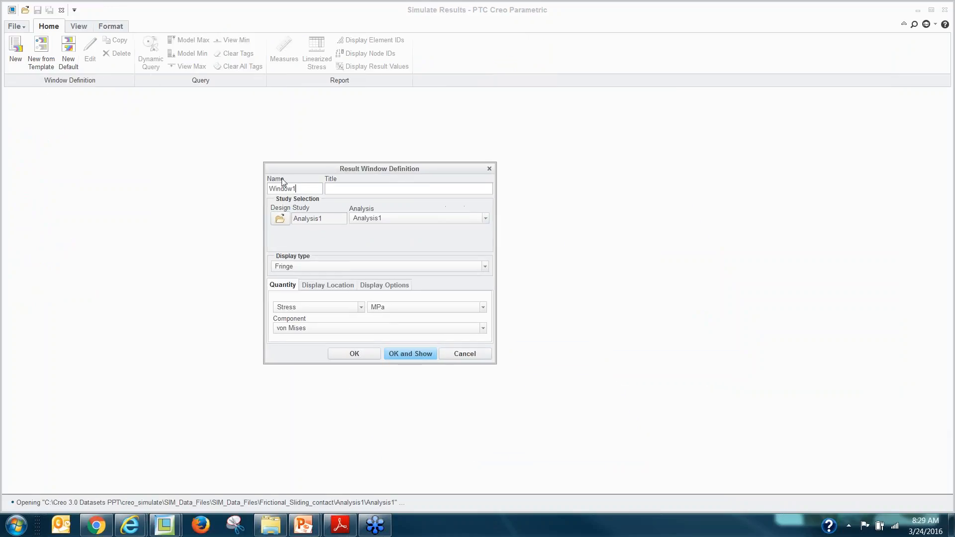
left_click(305, 267)
left_click(302, 284)
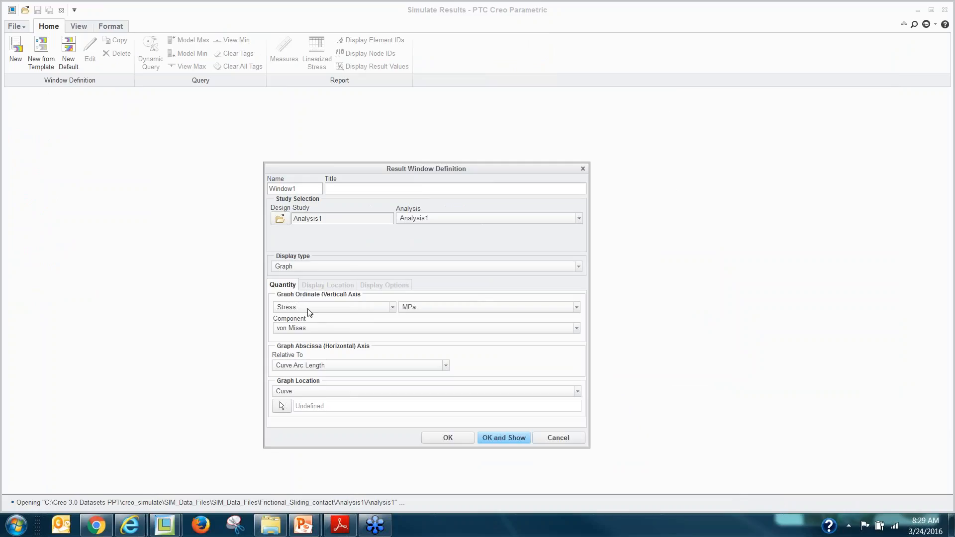
left_click(318, 308)
left_click(289, 354)
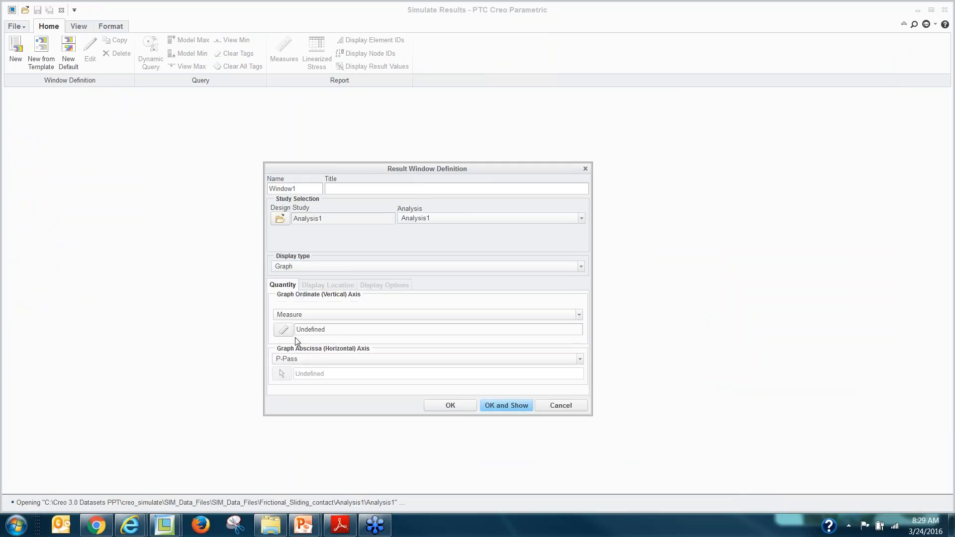
- Choose the predefined measure max_stress_vm for the graph's vertical axis and show the result window
left_click(283, 330)
scroll(769, 196, "down", 4)
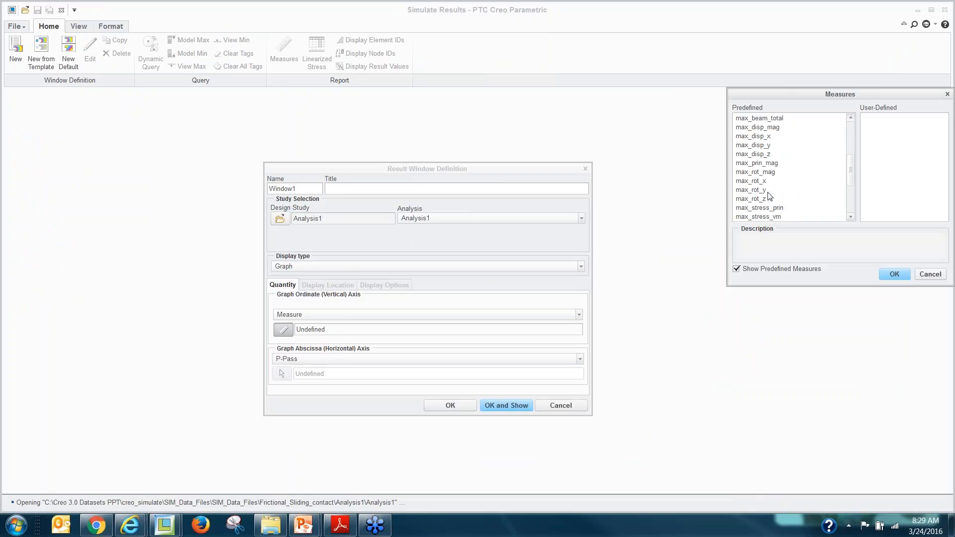
scroll(786, 201, "down", 1)
left_click(775, 191)
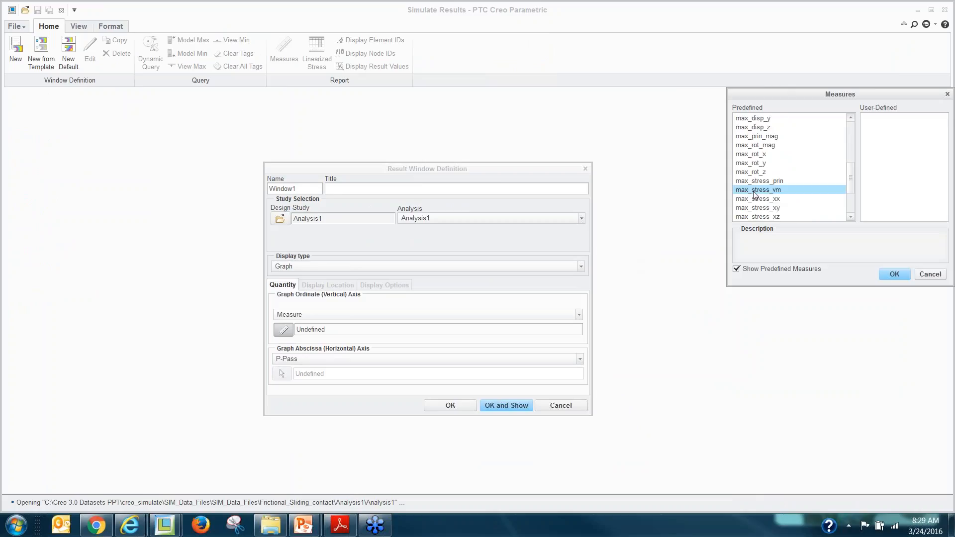
left_click(893, 276)
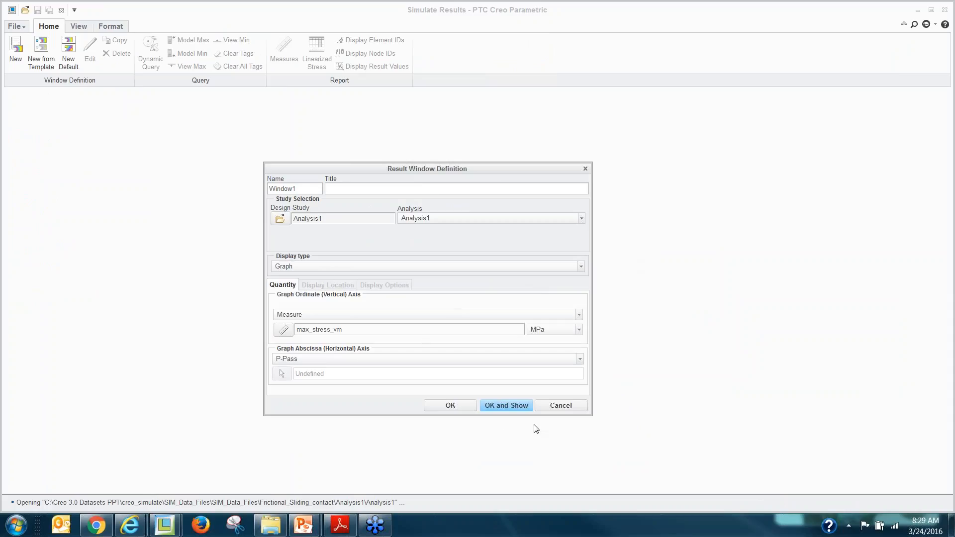
left_click(497, 407)
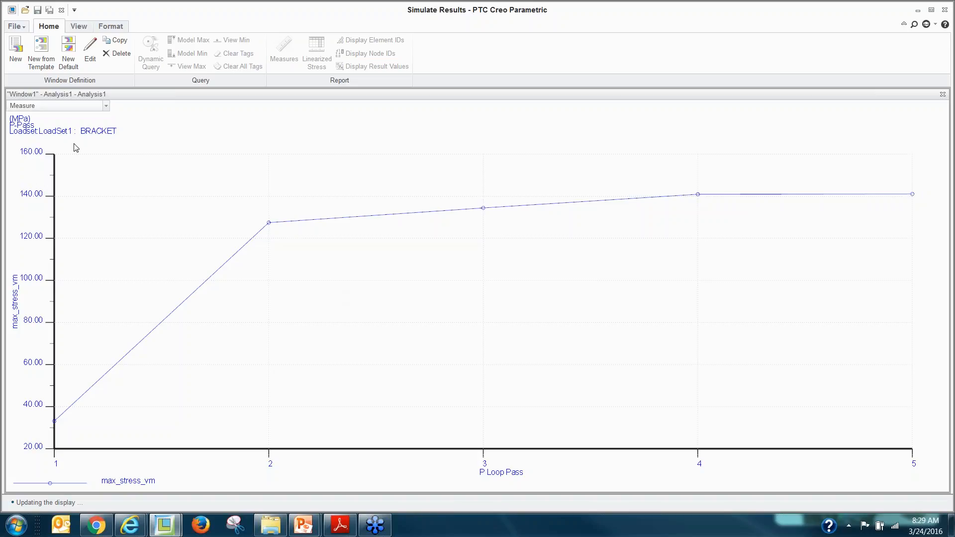
- Copy the von Mises stress graph to a second result window plotting the measure max_disp_mag and show it
left_click(116, 40)
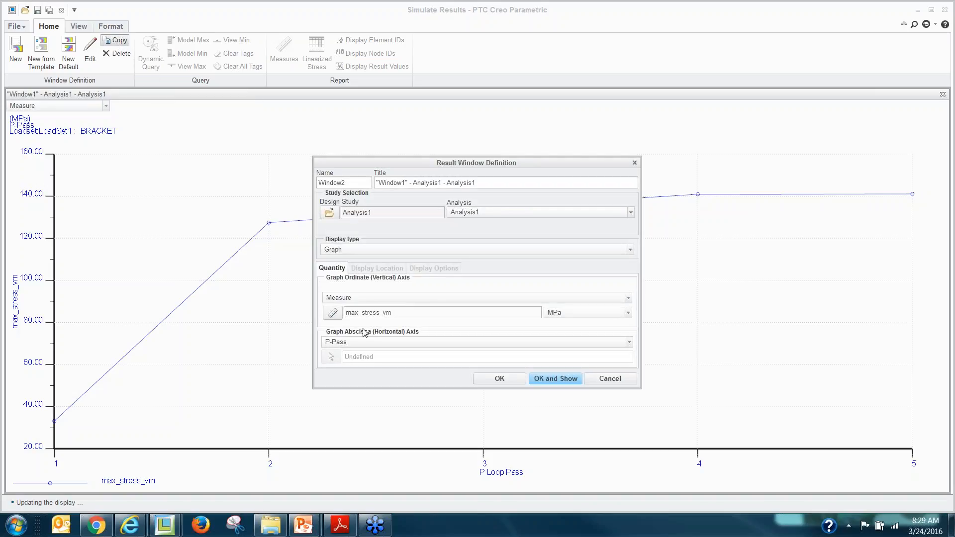
left_click(332, 316)
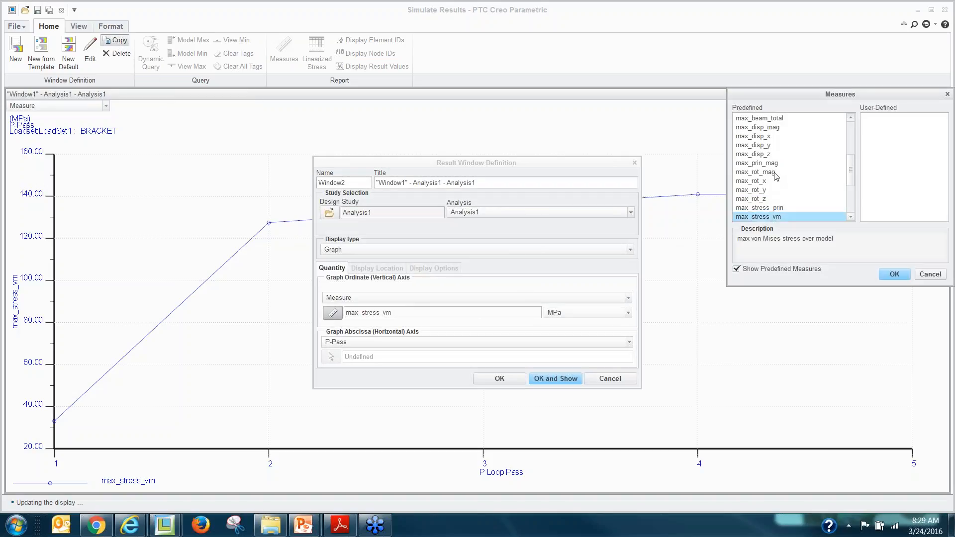
left_click(763, 127)
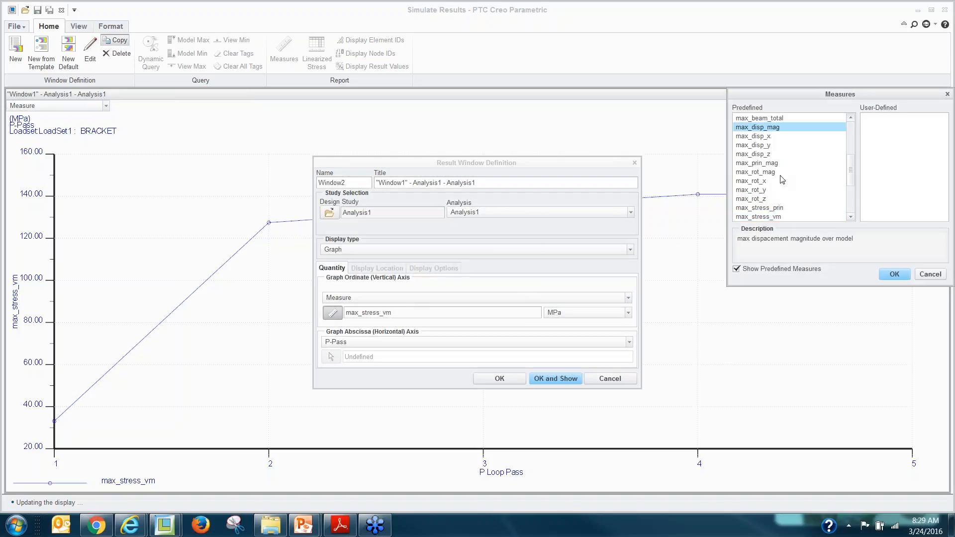
left_click(895, 274)
left_click(557, 379)
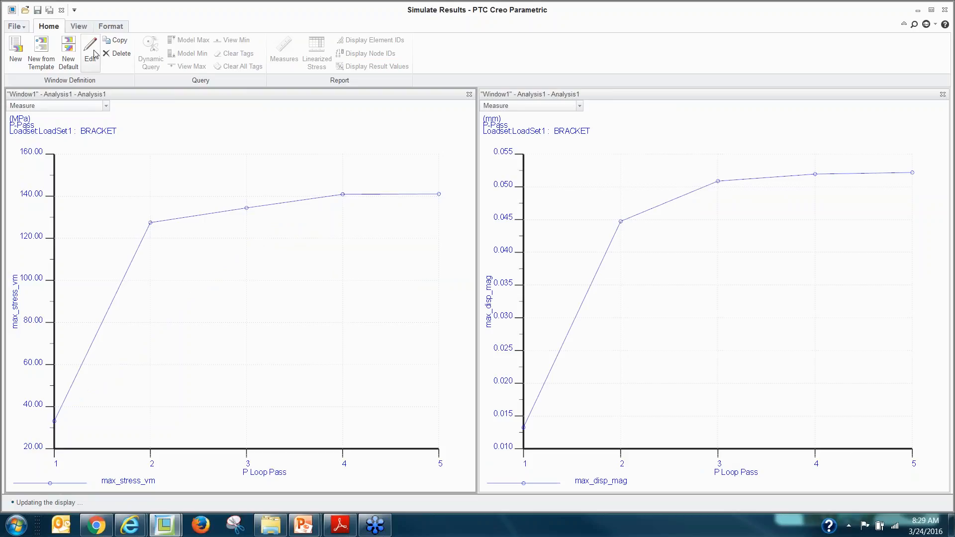
- Copy the von Mises stress graph to a third result window plotting the measure strain_energy and show it
left_click(115, 39)
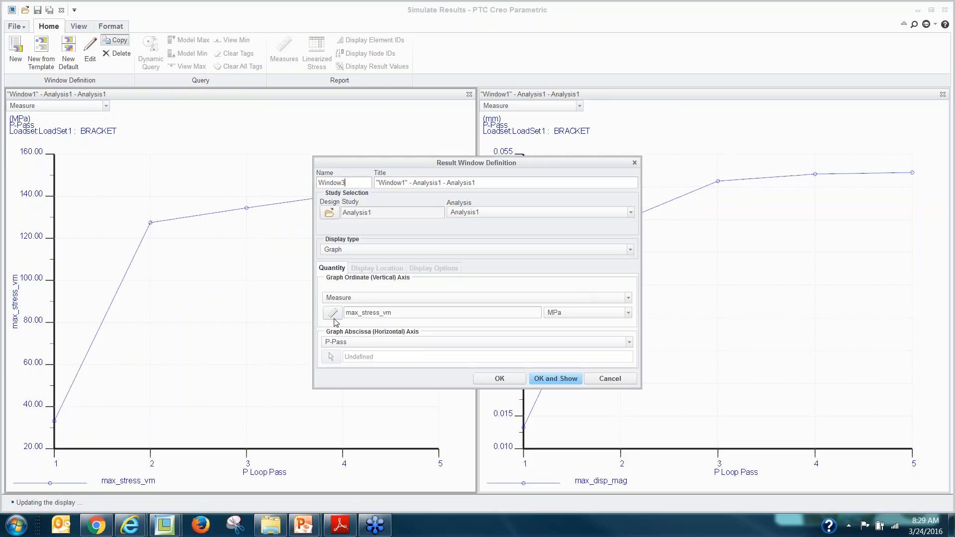
left_click(333, 313)
scroll(790, 174, "down", 4)
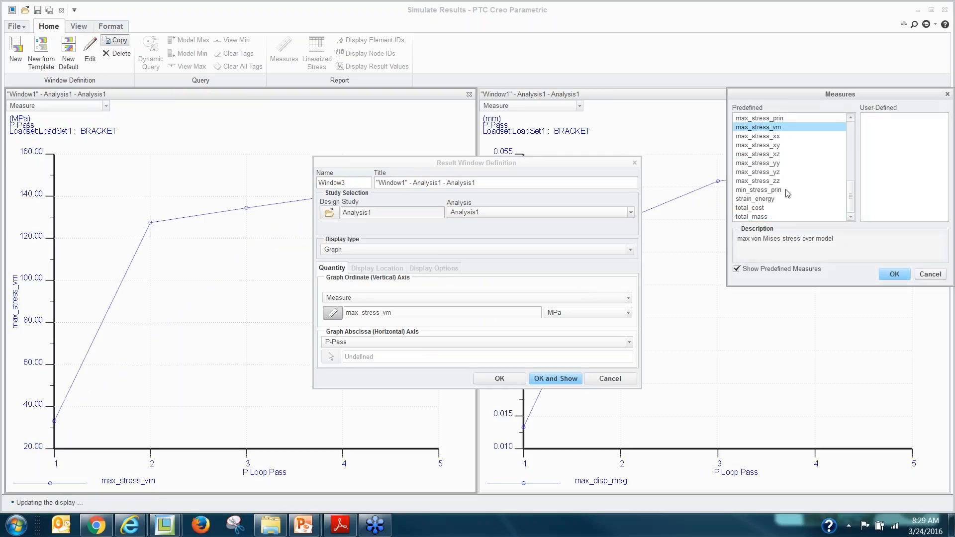
left_click(774, 199)
left_click(895, 275)
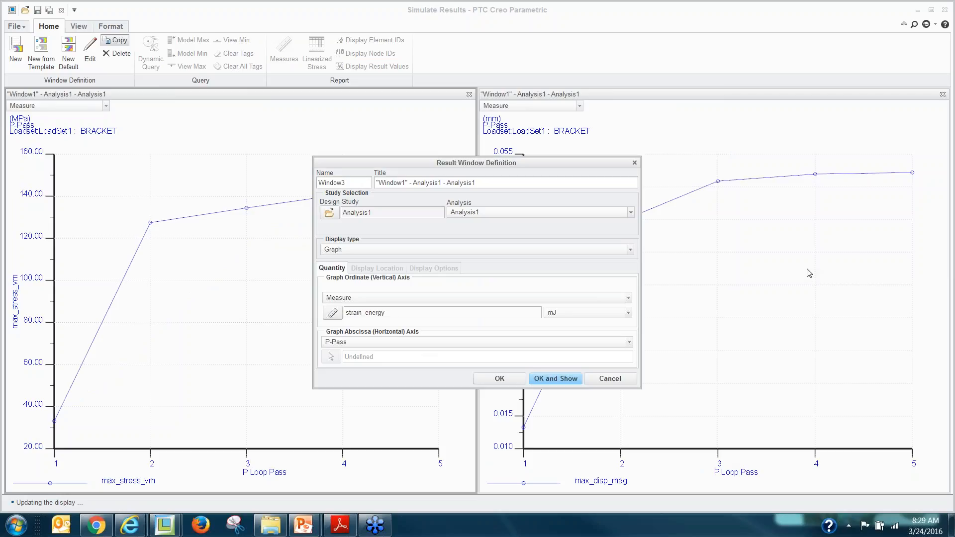
left_click(555, 379)
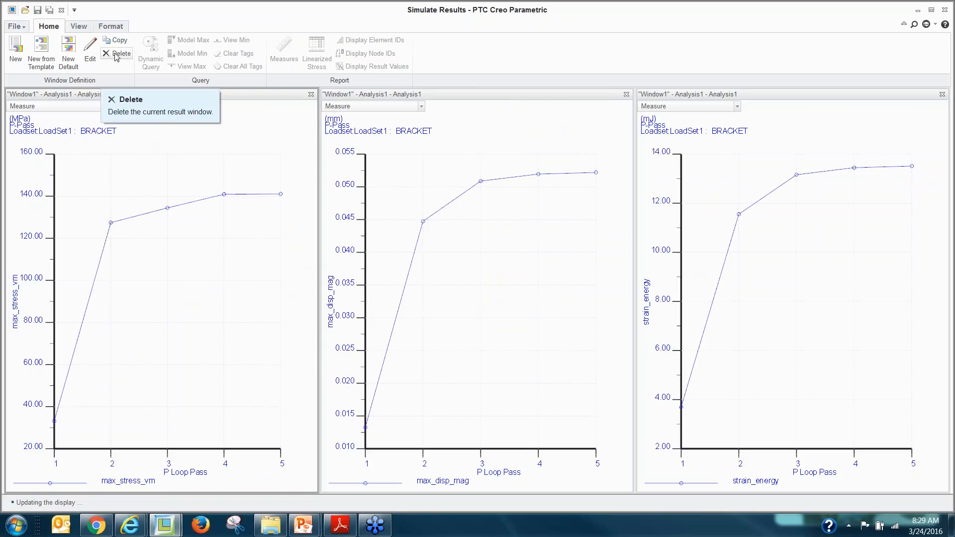
- Copy the stress graph to a fourth result window as a P-Level fringe plot, show it and inspect the edges around the fillet
left_click(116, 40)
left_click(346, 249)
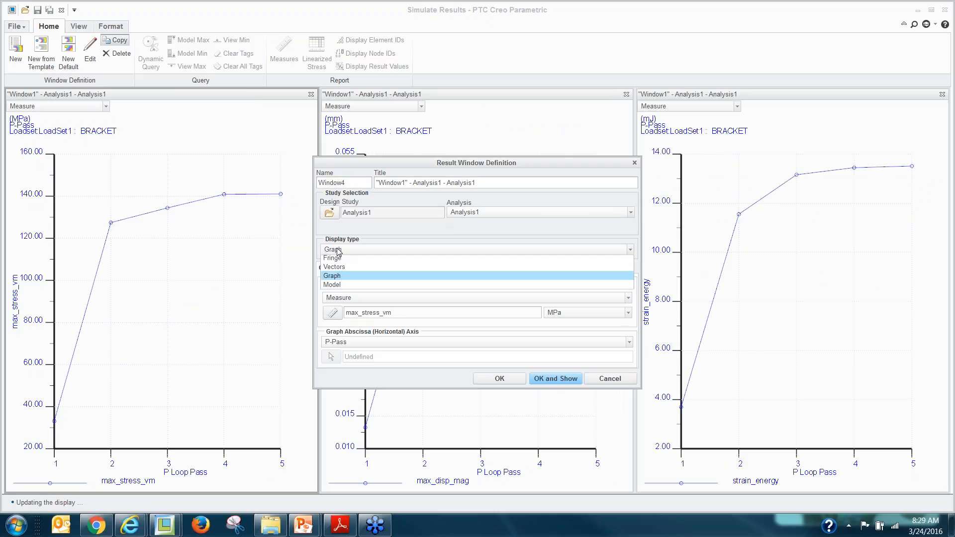
left_click(342, 257)
left_click(348, 297)
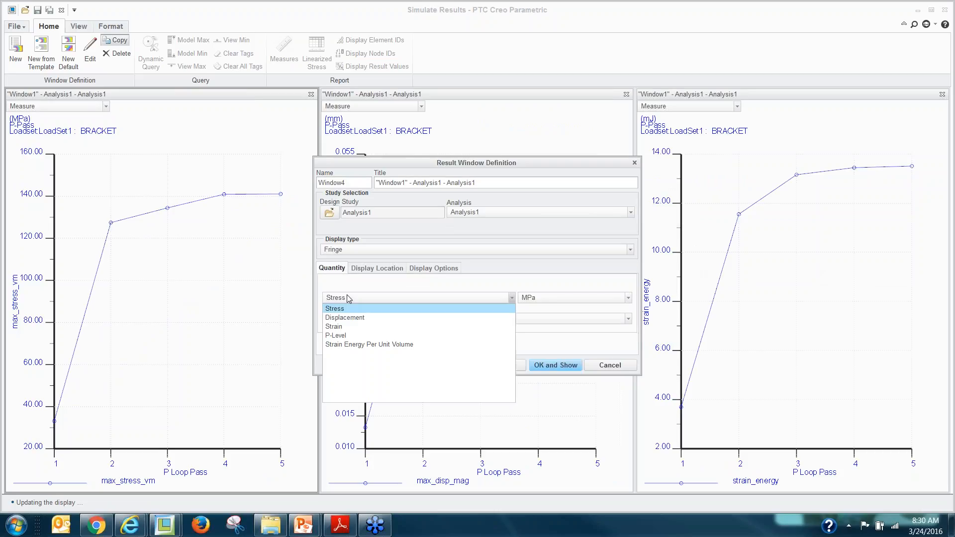
left_click(334, 332)
left_click(549, 345)
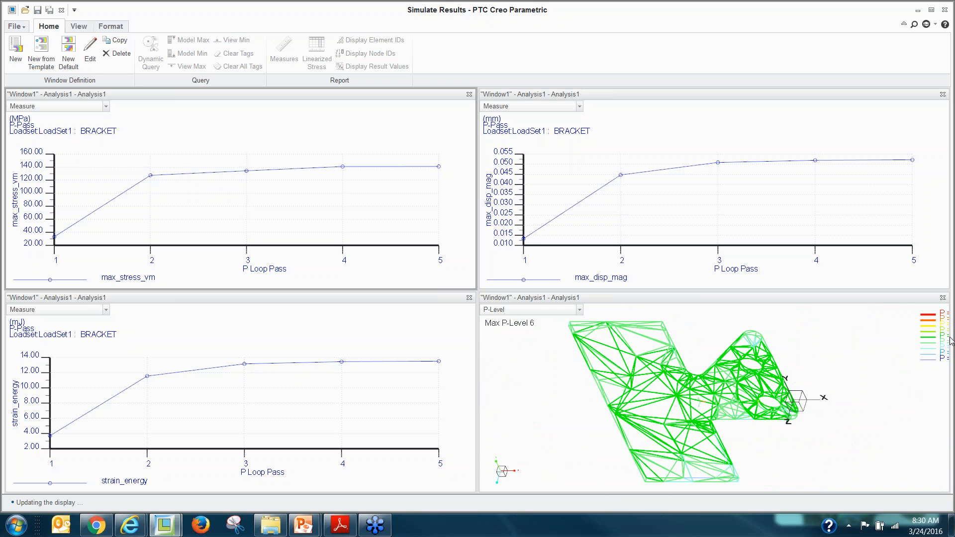
scroll(682, 379, "down", 5)
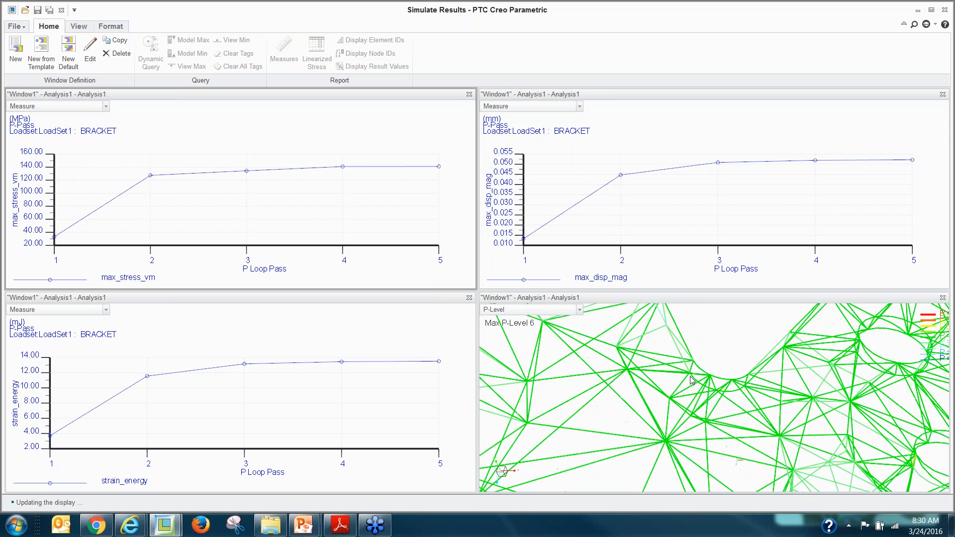
scroll(692, 372, "up", 4)
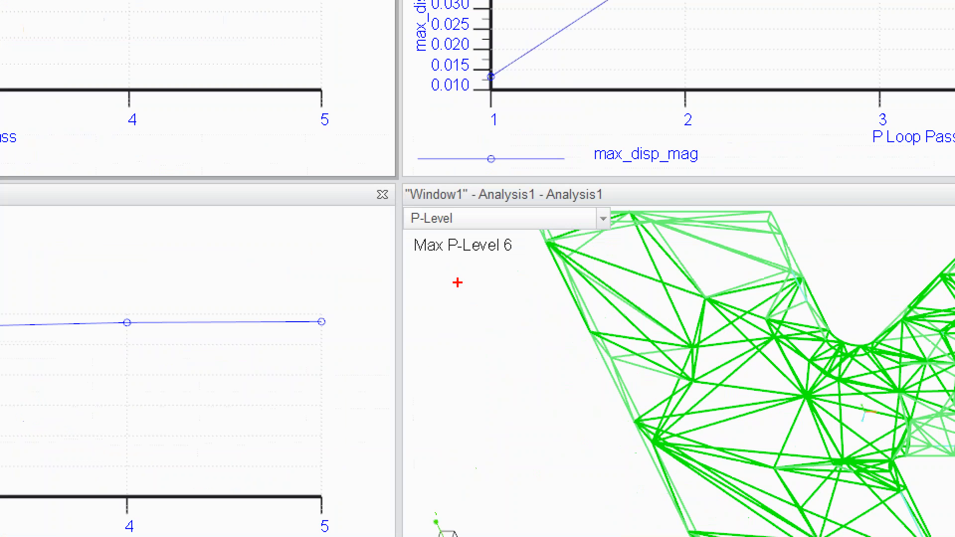
mouse_move(404, 272)
left_mouse_down()
mouse_move(458, 282)
mouse_move(497, 210)
mouse_move(407, 248)
mouse_move(405, 271)
left_mouse_up()
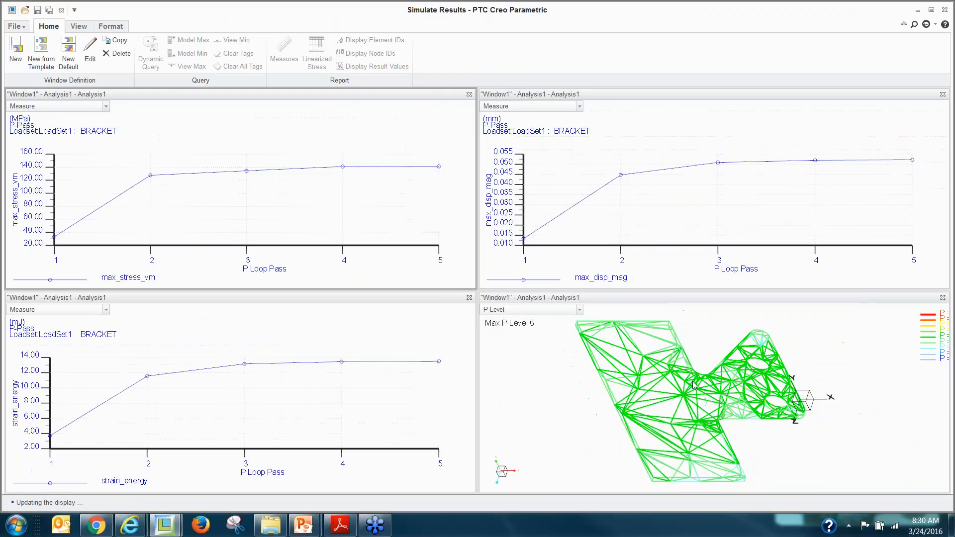
- Change the fringe quantity of the P-Level result window to von Mises stress in MPa and show it
double_click(602, 413)
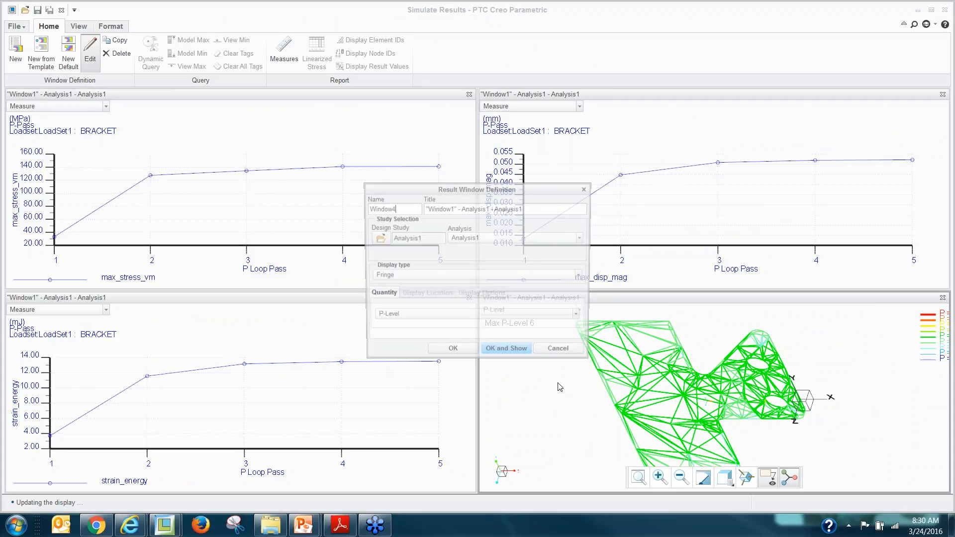
left_click(392, 318)
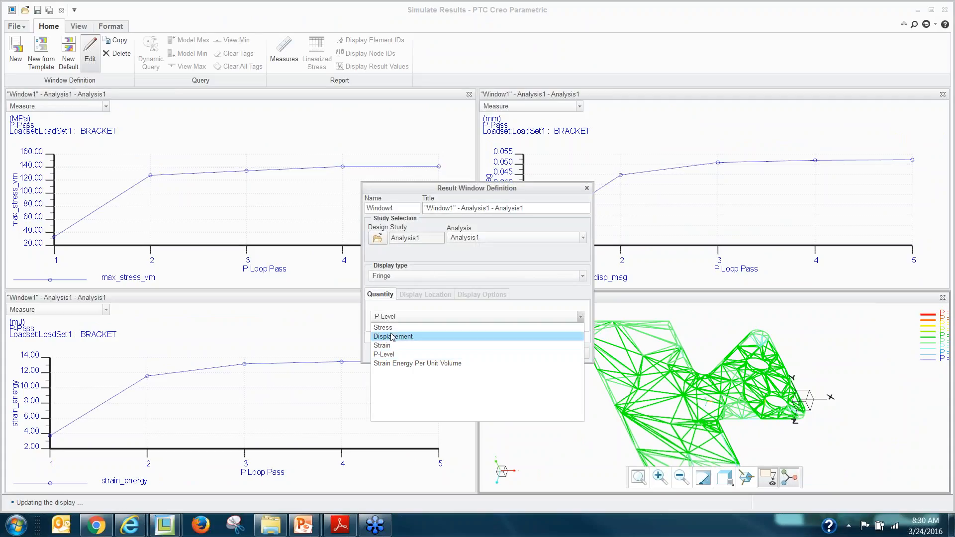
left_click(393, 327)
left_click(517, 384)
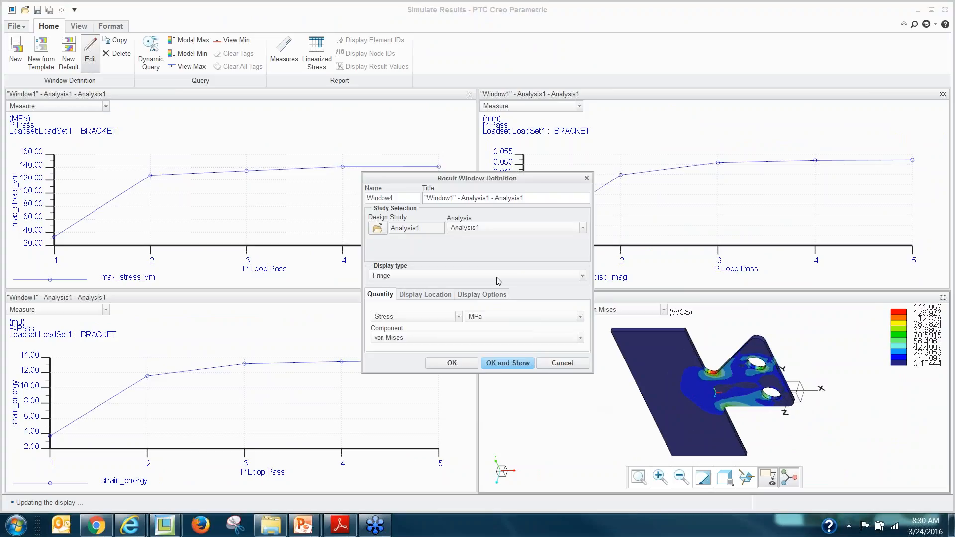
- Display the von Mises fringe plot deformed and animated with auto start, and inspect the stress around the fillet and the legend
double_click(594, 401)
left_click(486, 296)
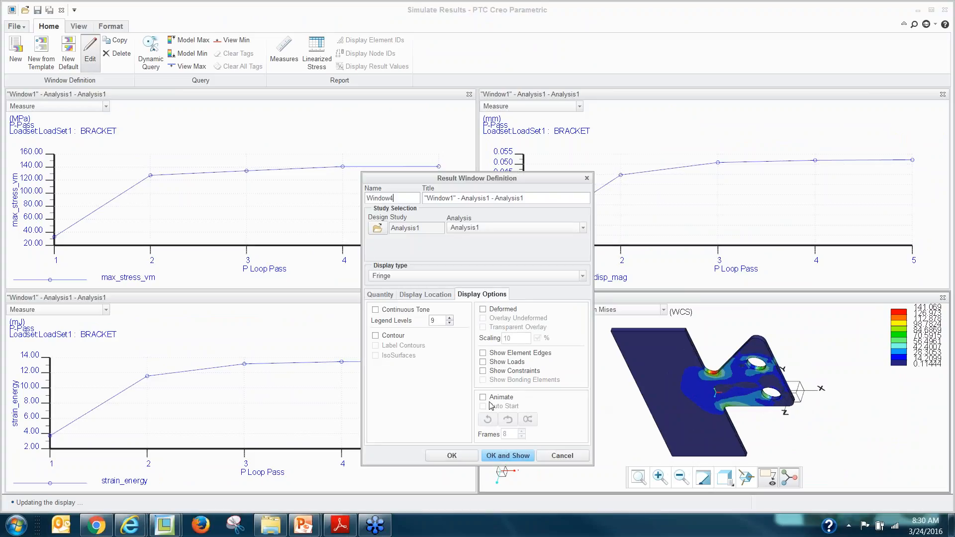
left_click(483, 310)
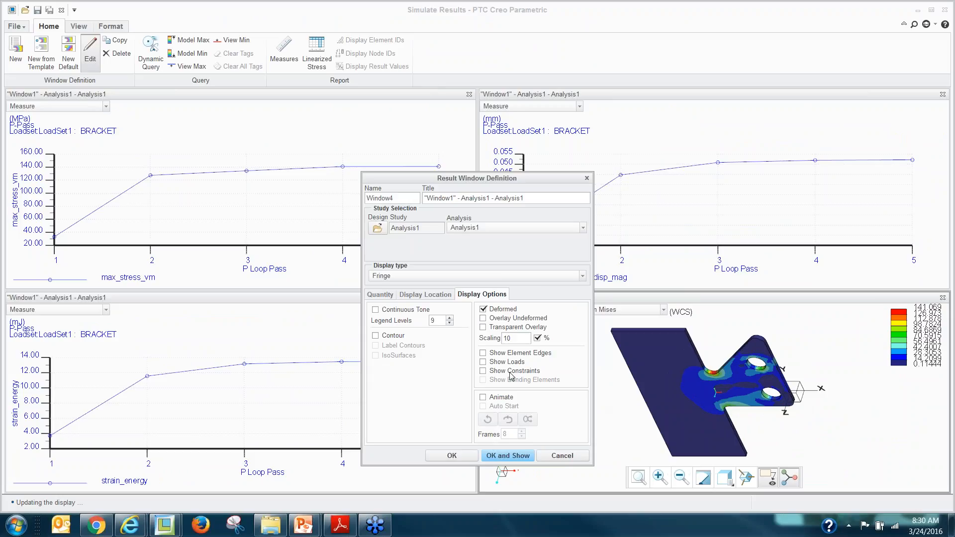
left_click(483, 397)
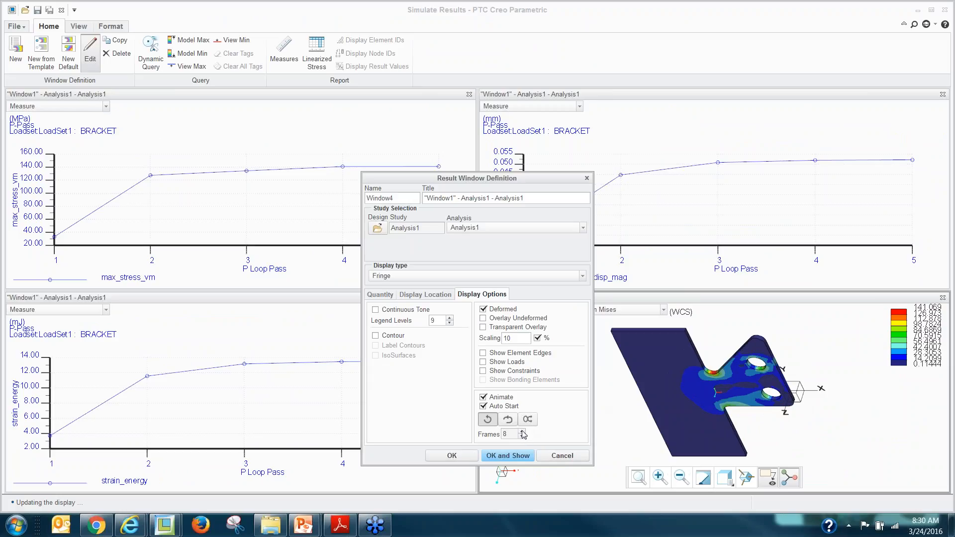
left_click(515, 457)
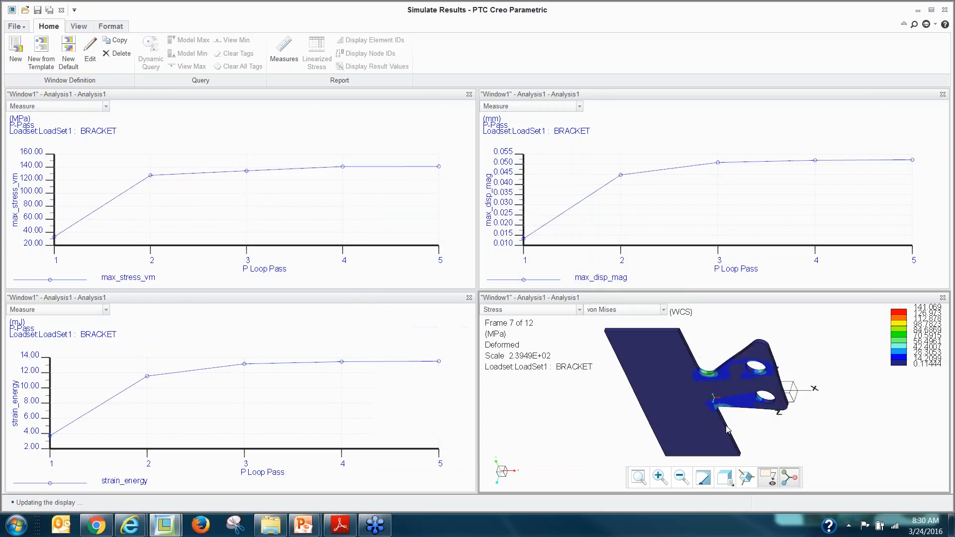
scroll(706, 379, "up", 2)
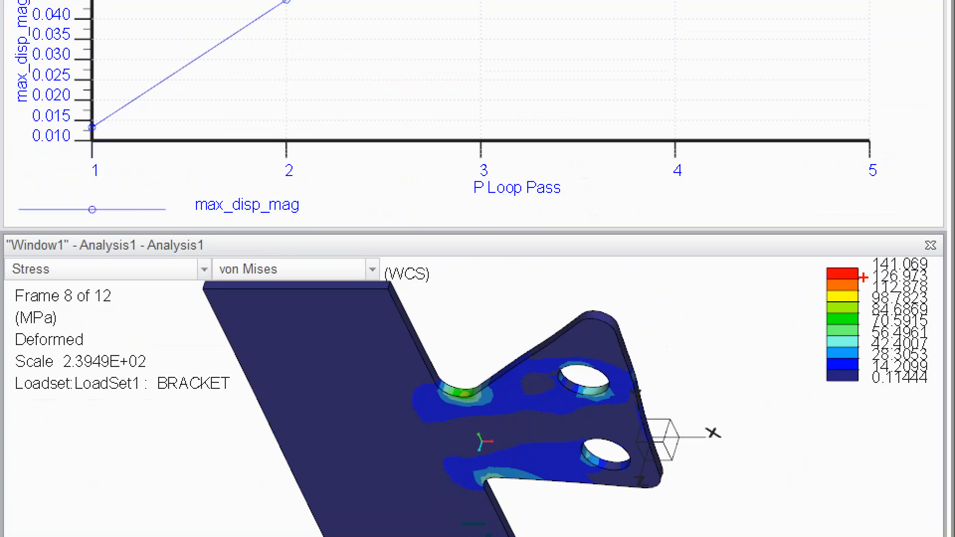
mouse_move(817, 274)
left_mouse_down()
mouse_move(897, 270)
mouse_move(855, 250)
mouse_move(836, 268)
left_mouse_up()
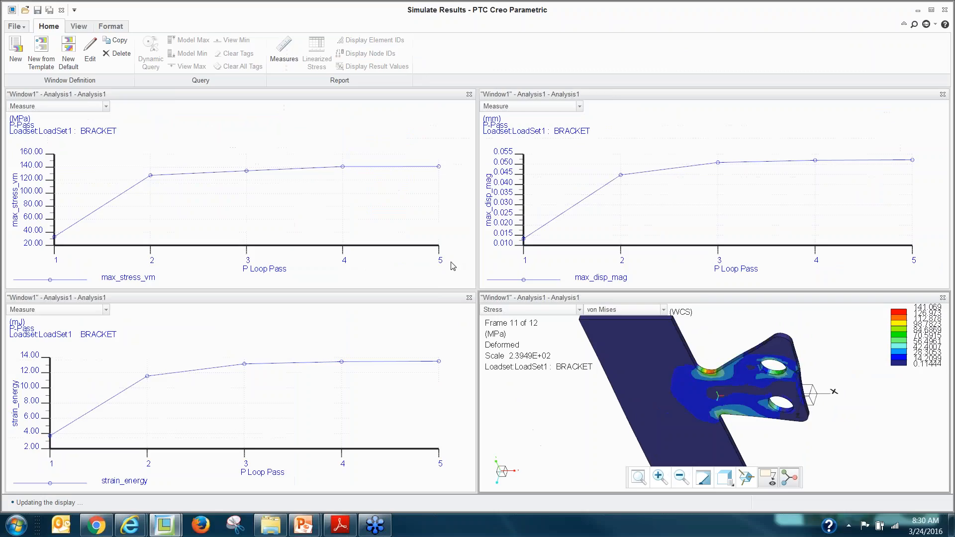
- Exit the simulation results without saving the result windows and create a new optimization design study
left_click(61, 10)
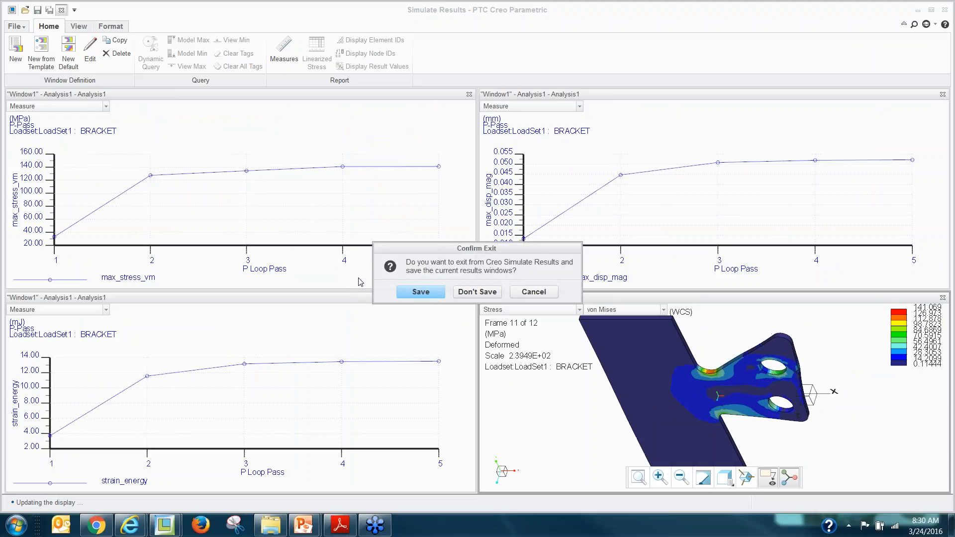
left_click(475, 292)
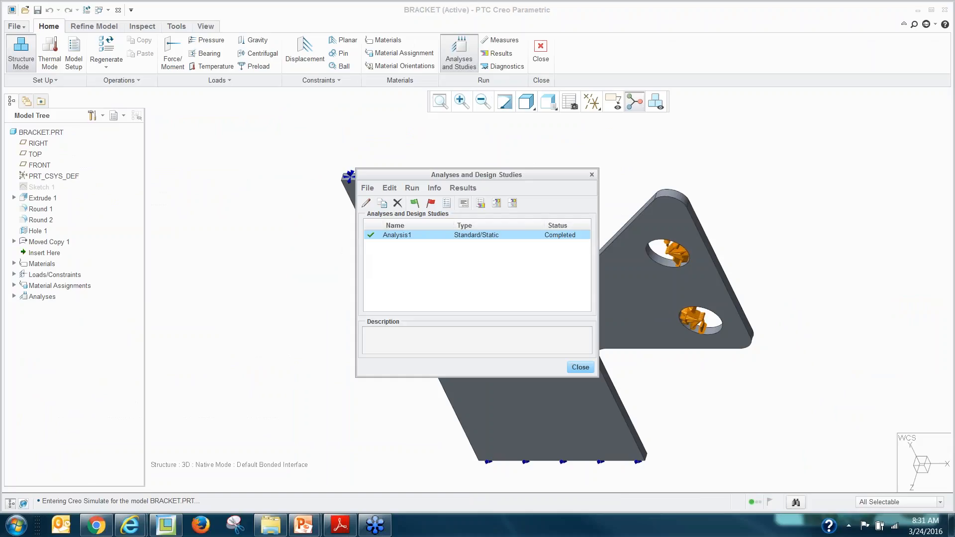
left_click(368, 188)
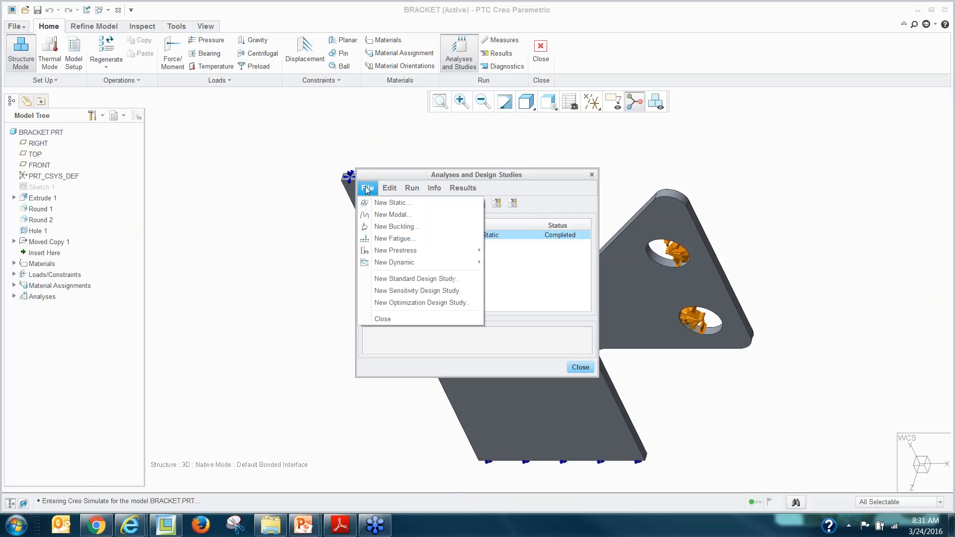
left_click(405, 304)
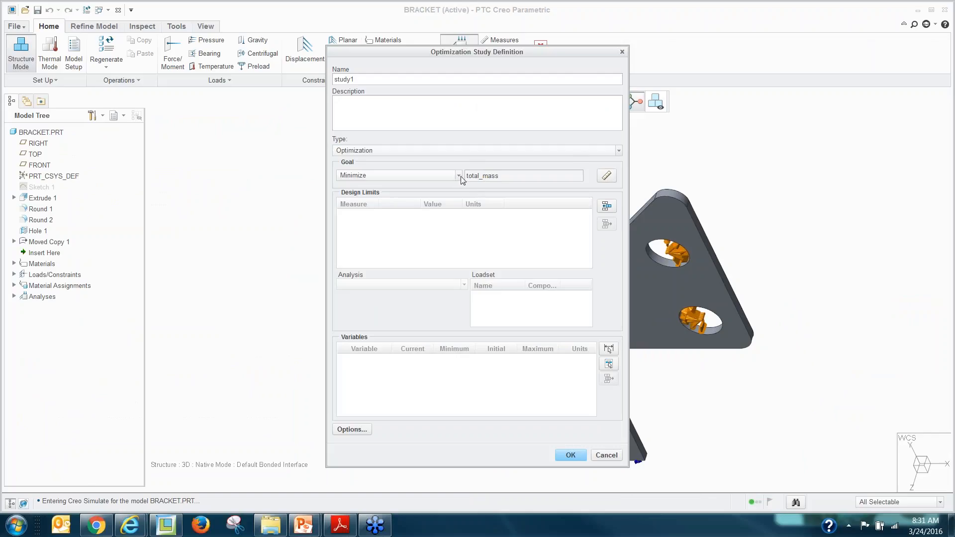
left_click_drag(455, 52, 216, 45)
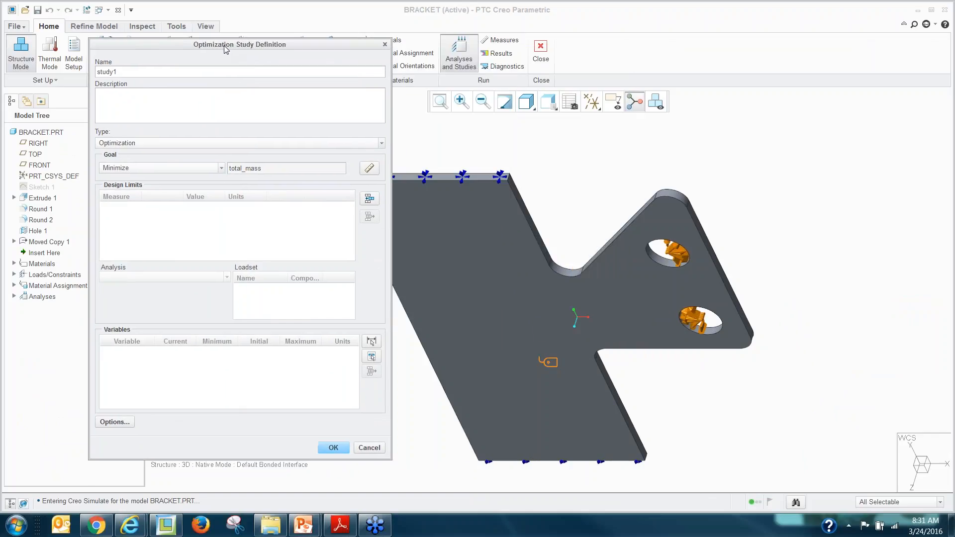
scroll(546, 301, "up", 3)
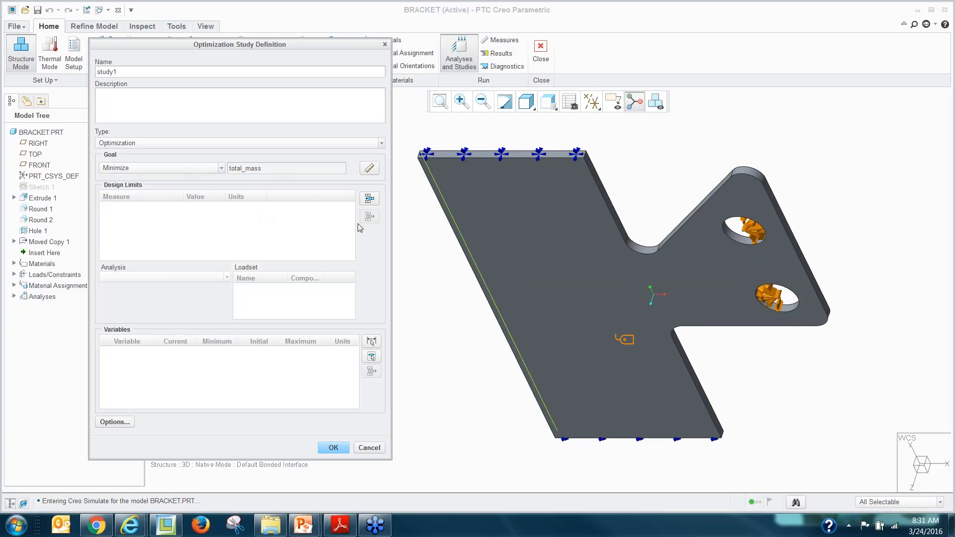
- Add the predefined measure max_stress_vm as a design limit of less than 95 N/mm^2
left_click(369, 198)
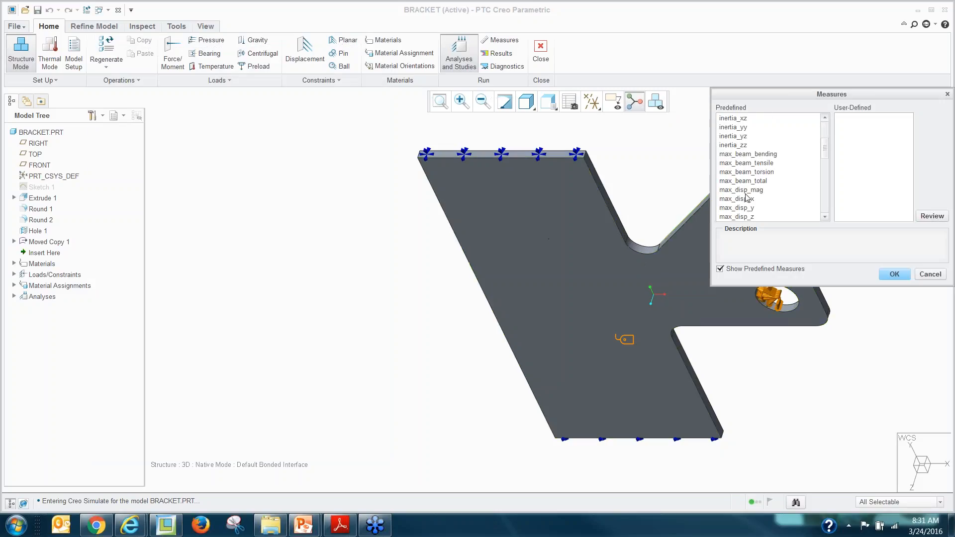
scroll(750, 199, "down", 6)
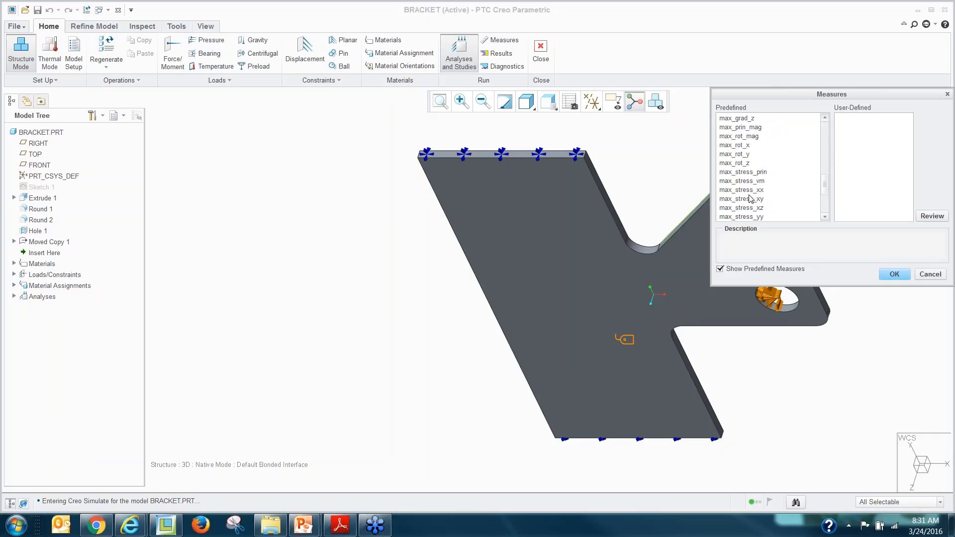
left_click(744, 181)
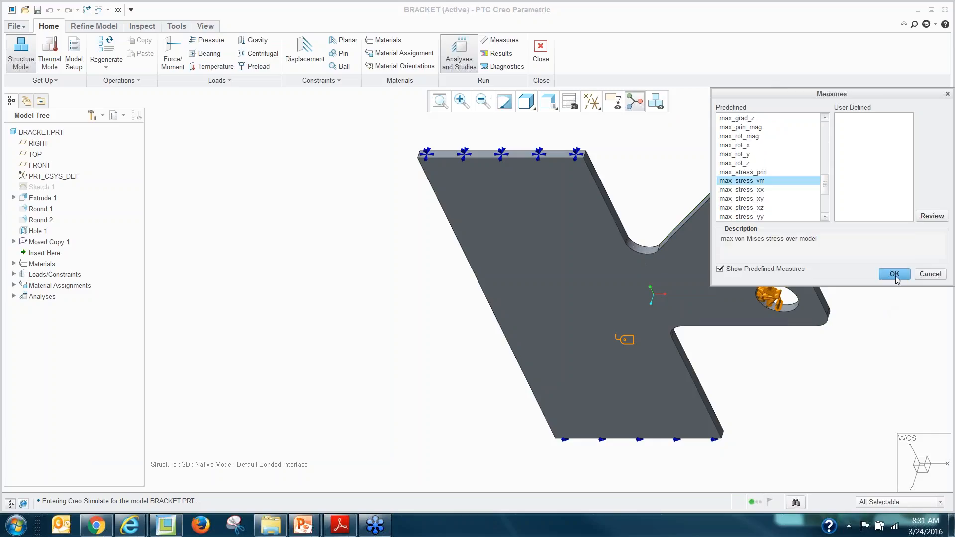
left_click(895, 274)
left_click(214, 209)
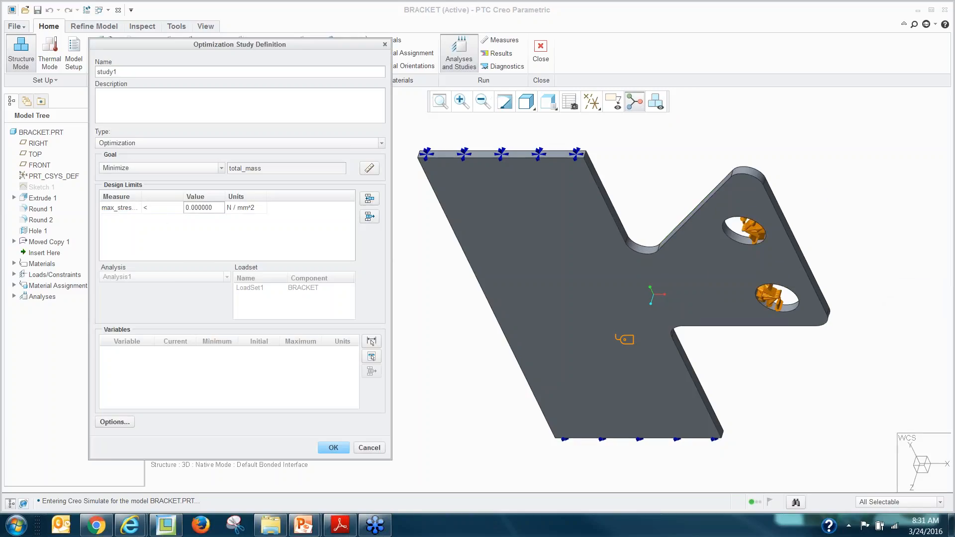
double_click(193, 206)
type("95")
key("ctrl+1")
left_click(163, 279)
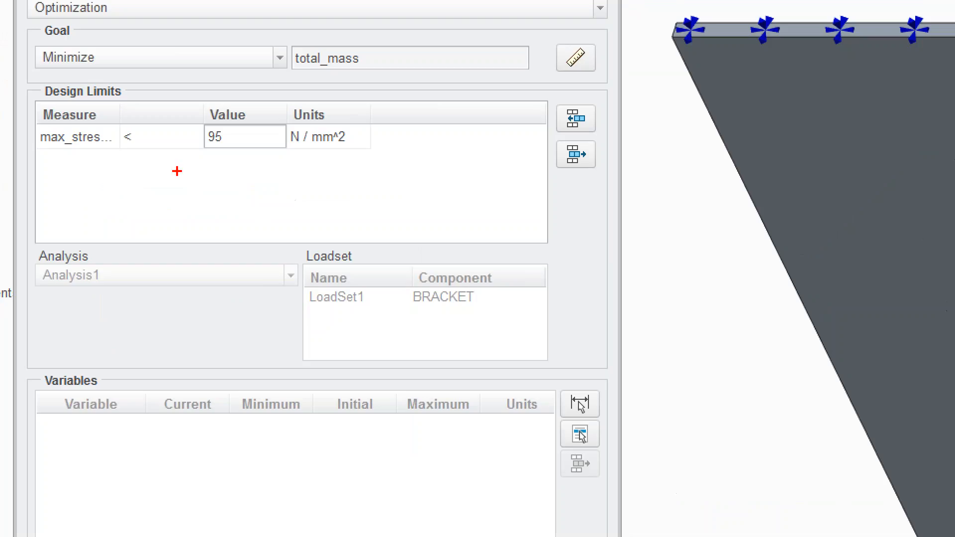
left_click_drag(198, 155, 233, 155)
key("Escape")
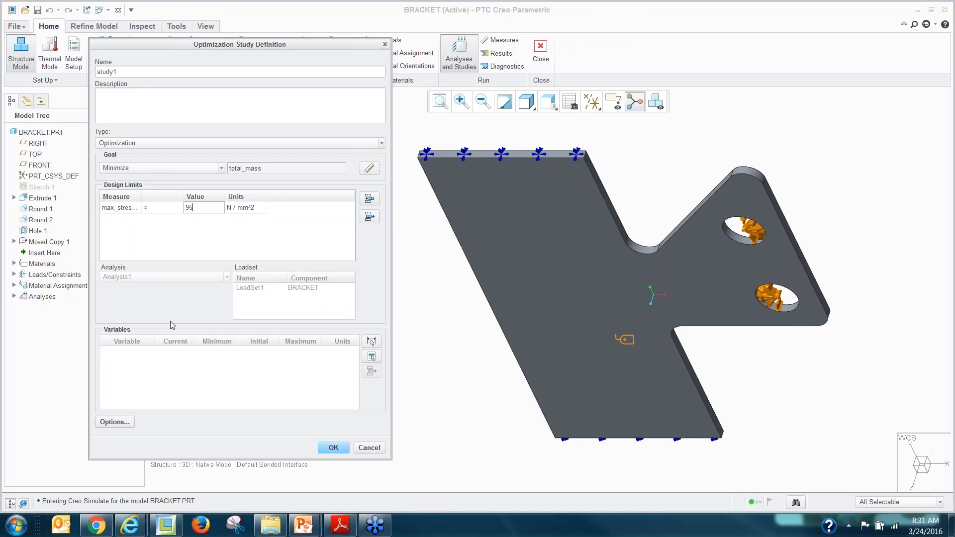
- Add the predefined measure max_disp_mag as a second design limit of less than 0.05 mm
left_click(370, 200)
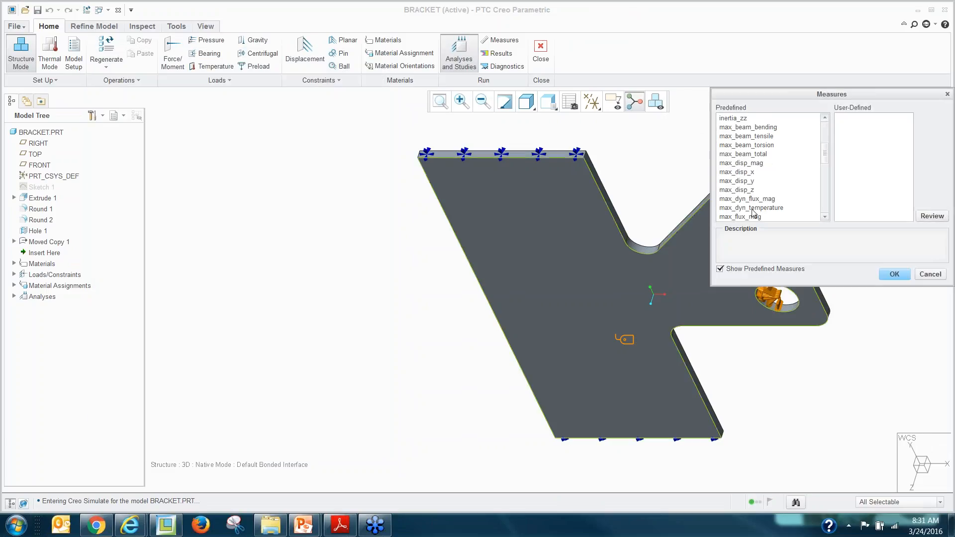
left_click(751, 164)
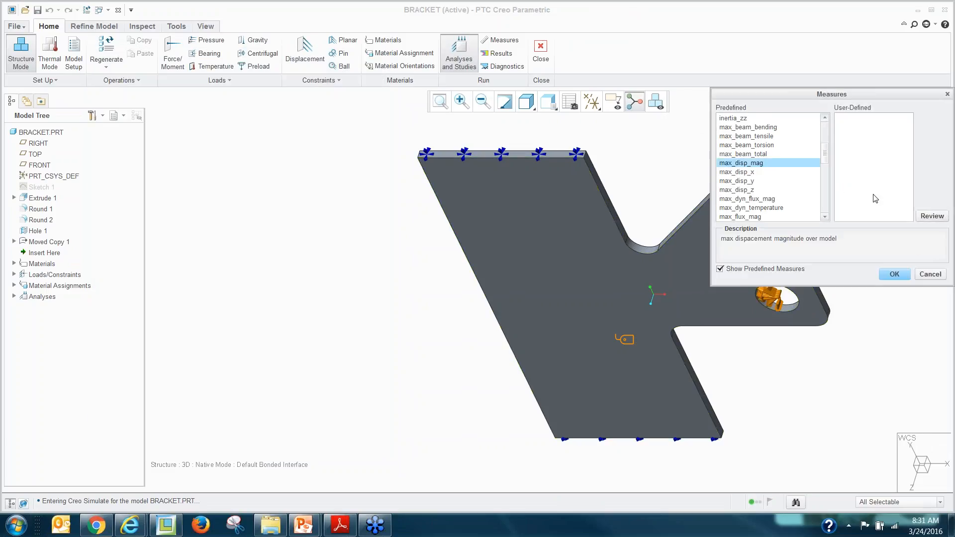
left_click(895, 274)
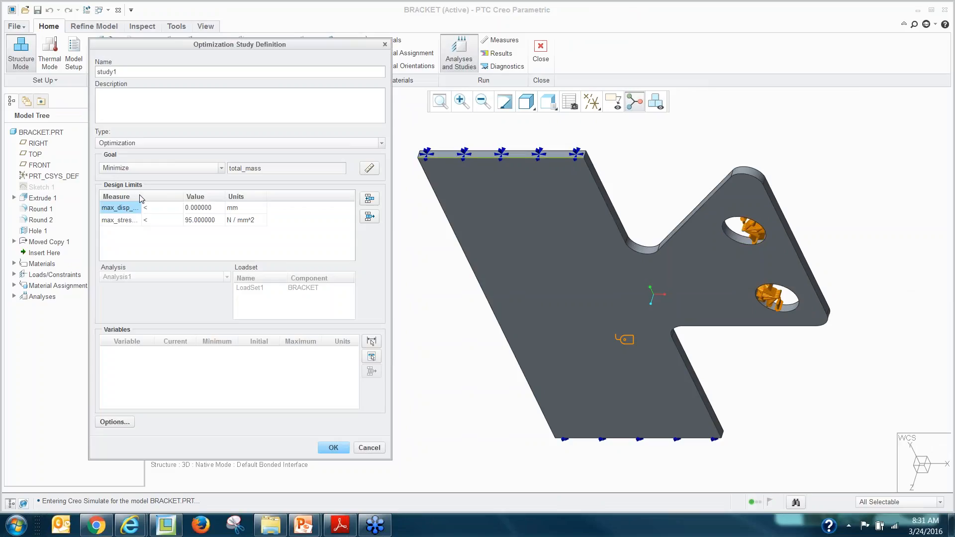
left_click_drag(142, 199, 166, 199)
left_click(232, 208)
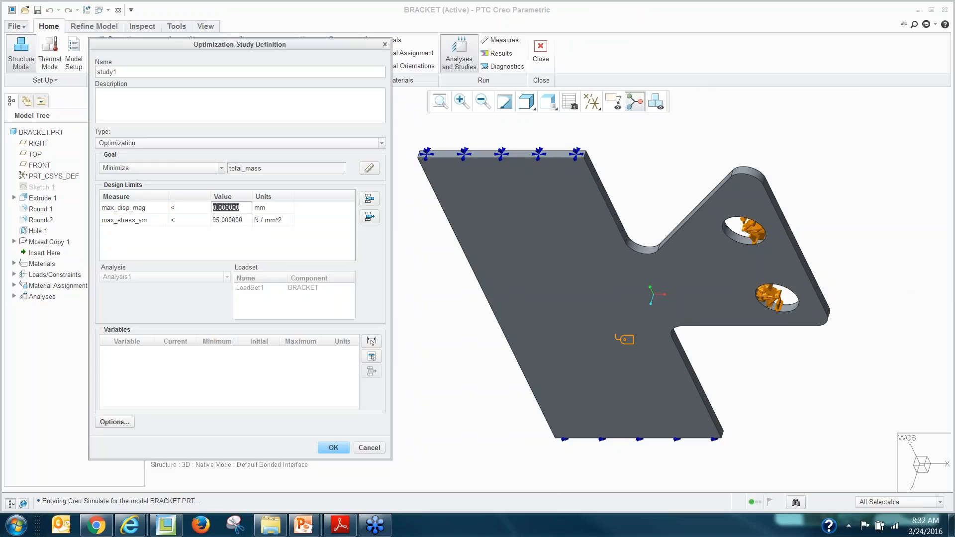
type("0.05")
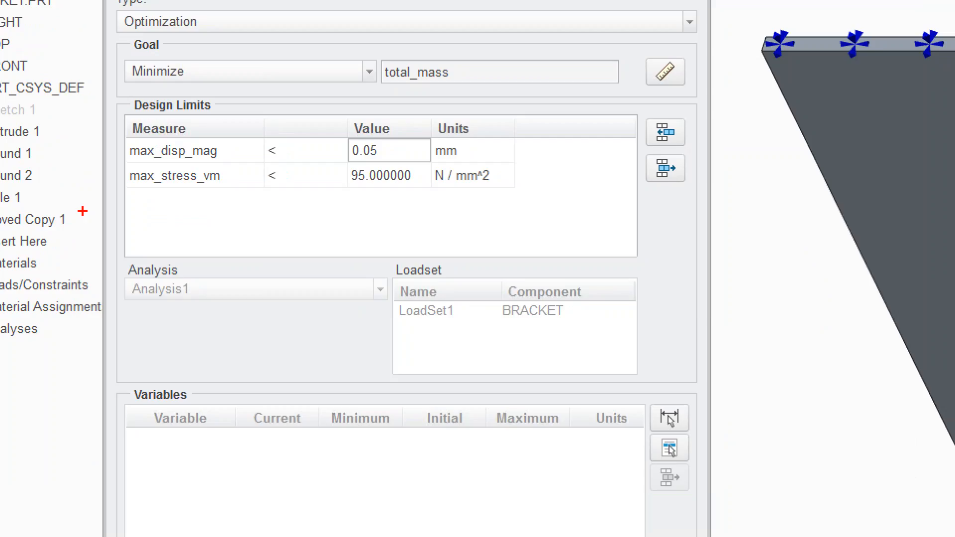
mouse_move(83, 211)
left_mouse_down()
mouse_move(492, 198)
mouse_move(551, 129)
mouse_move(390, 98)
mouse_move(163, 91)
mouse_move(121, 219)
left_mouse_up()
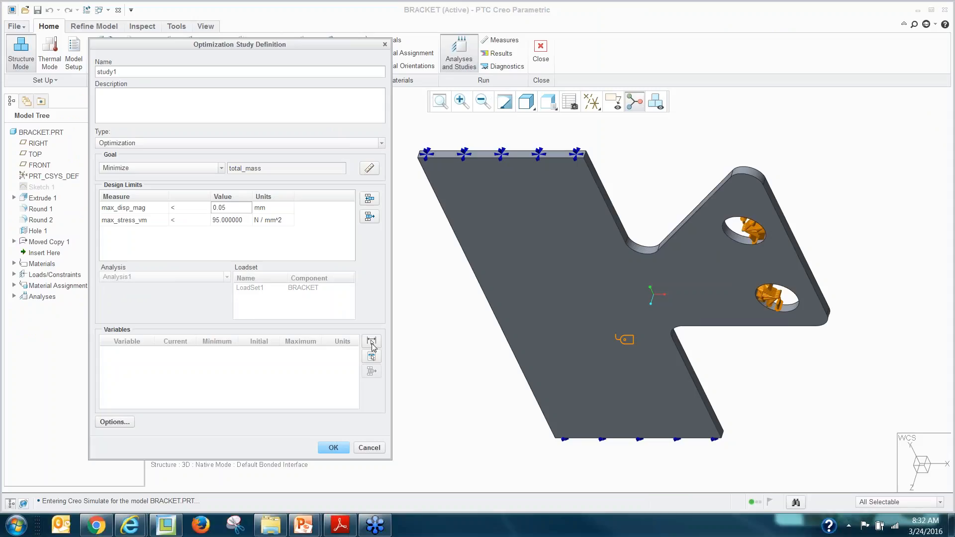
- Add the R5 inner fillet radius as a design variable with a minimum of 2 mm and a maximum of 12 mm
left_click(371, 342)
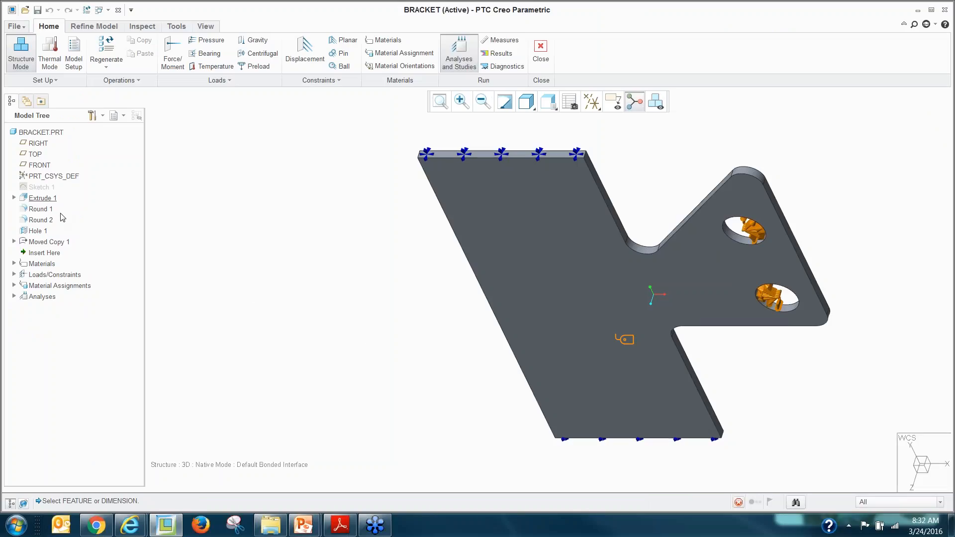
left_click(641, 250)
scroll(341, 306, "up", 2)
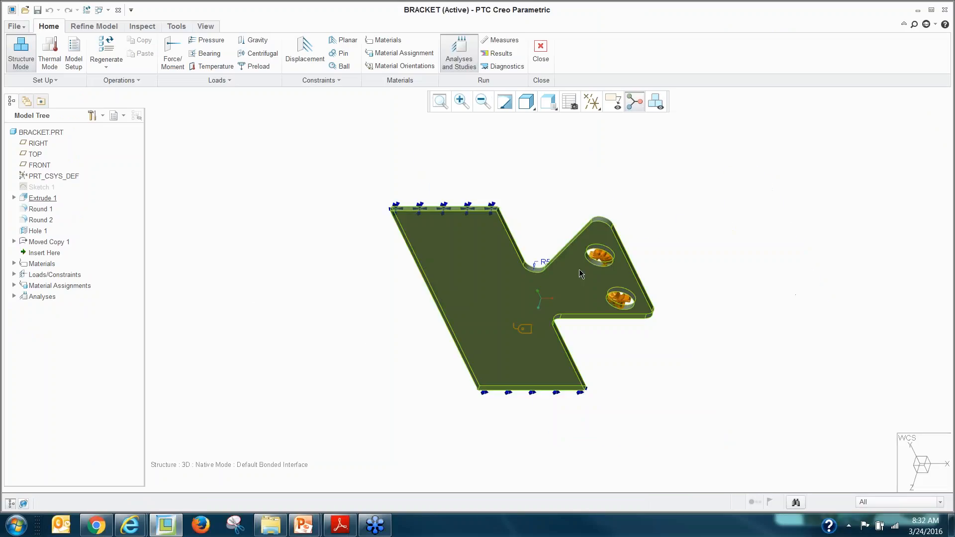
scroll(579, 271, "down", 3)
left_click(504, 264)
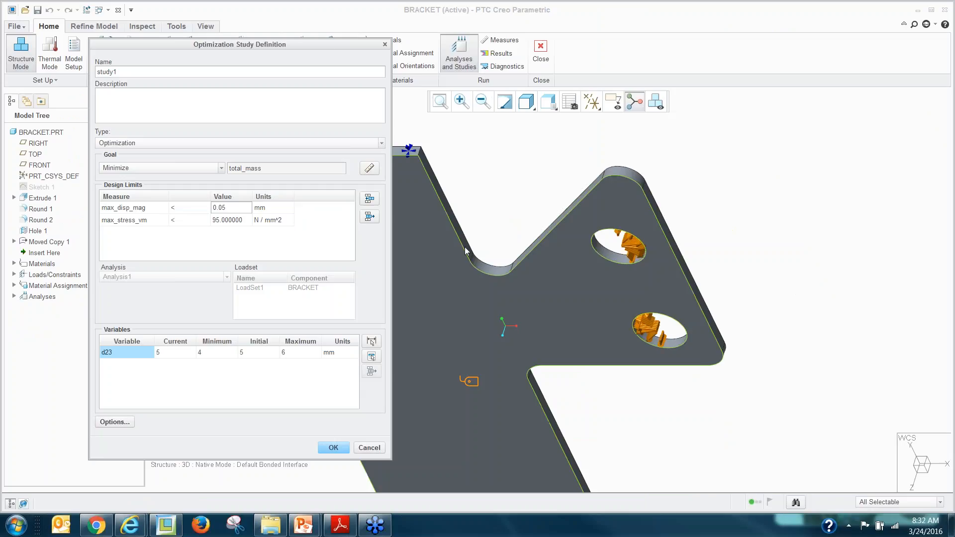
left_click(213, 354)
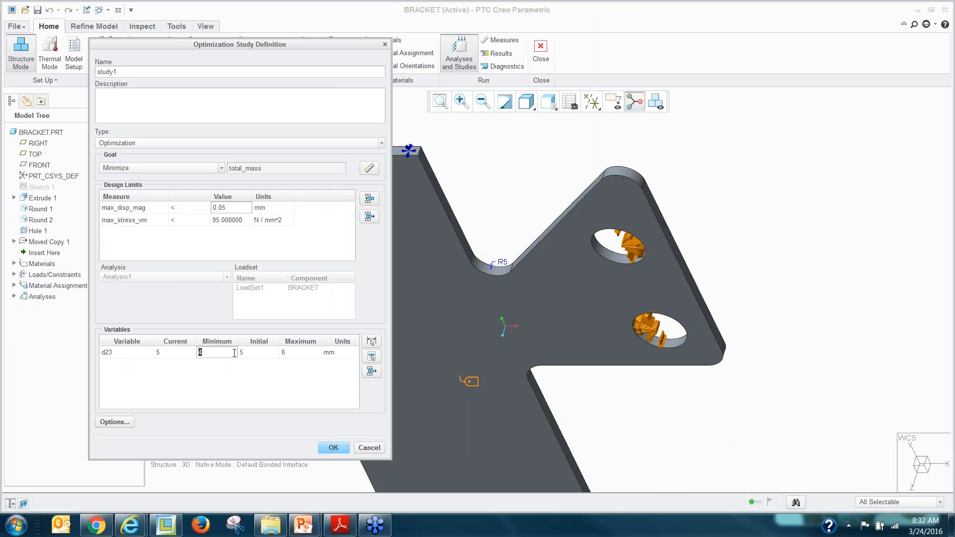
left_click(294, 353)
- Add the 45° angle dimension of Sketch 1 as a second design variable
left_click(372, 341)
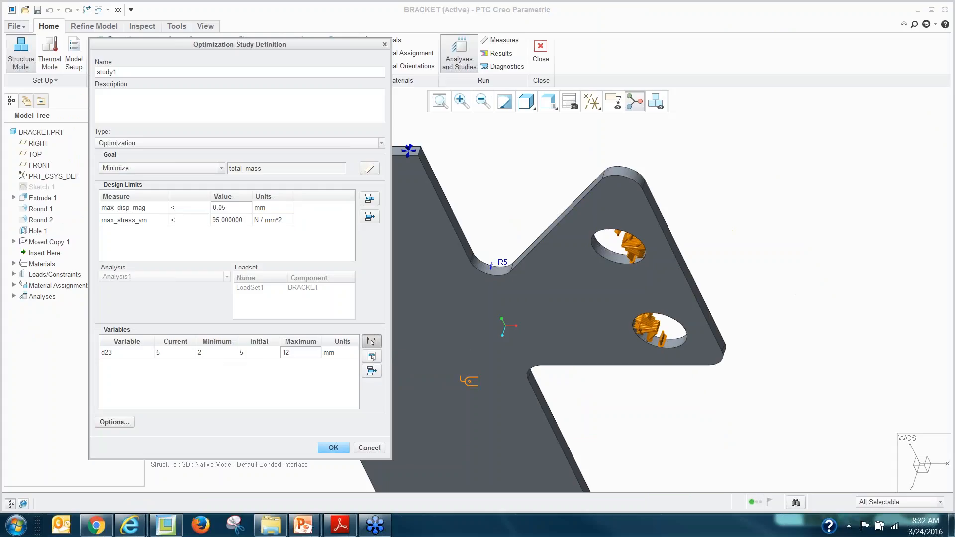
left_click(33, 188)
scroll(398, 239, "up", 3)
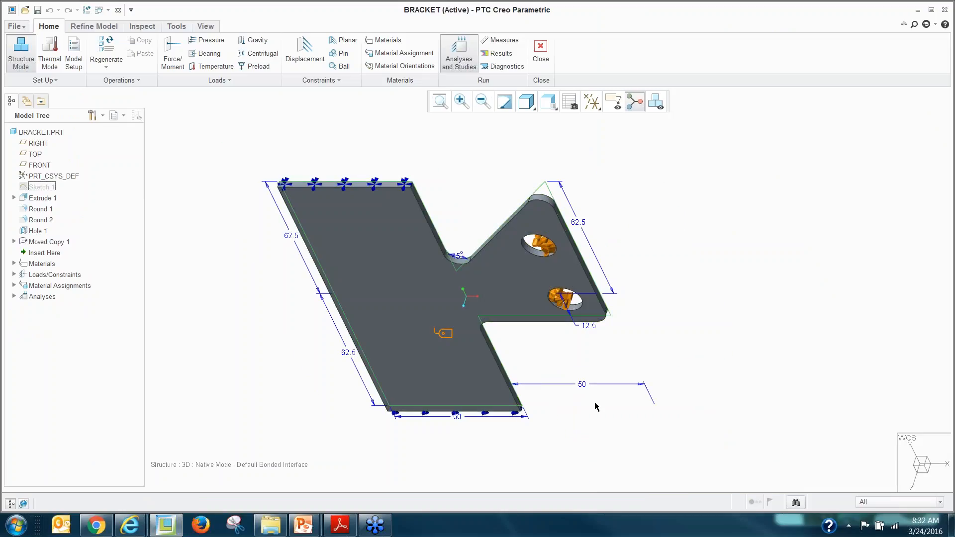
left_click(457, 256)
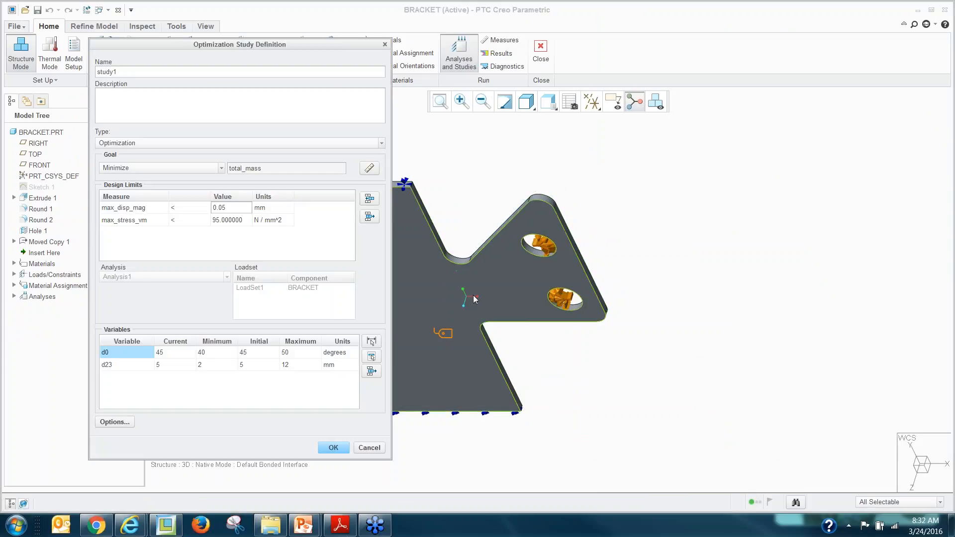
- Add the two 62.5 mm dimensions of Sketch 1 as design variables ranging from 60 to 70 mm and accept the optimization study
left_click(369, 343)
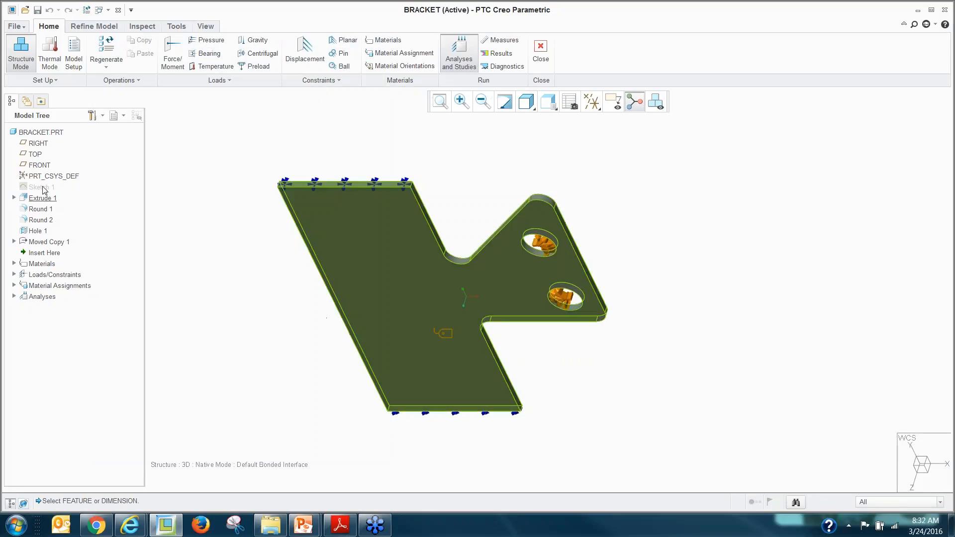
left_click(43, 187)
left_click(293, 236)
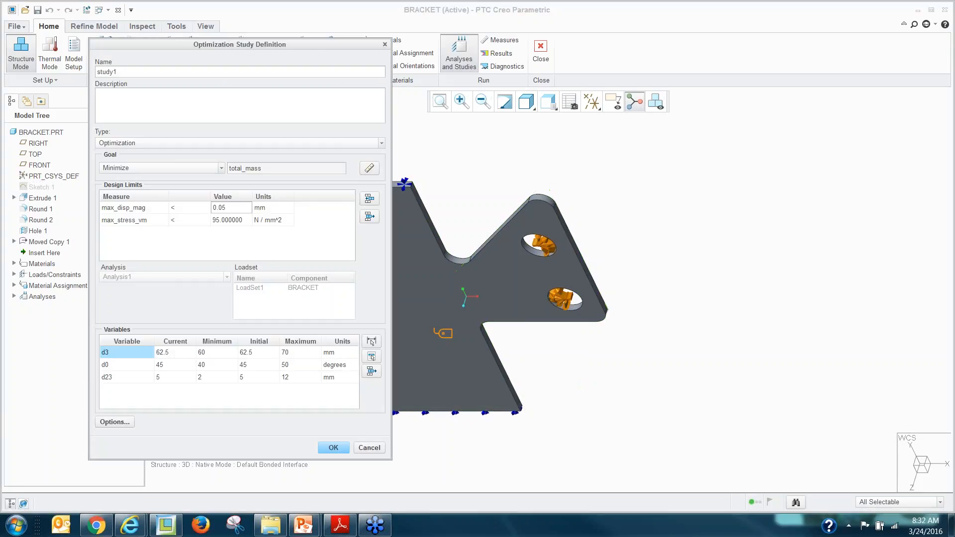
left_click(371, 342)
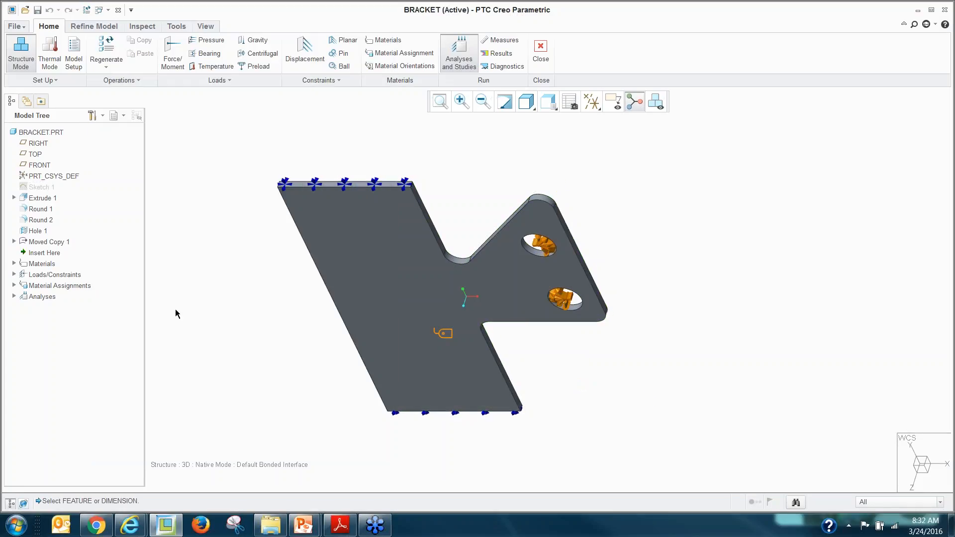
left_click(45, 187)
left_click(347, 352)
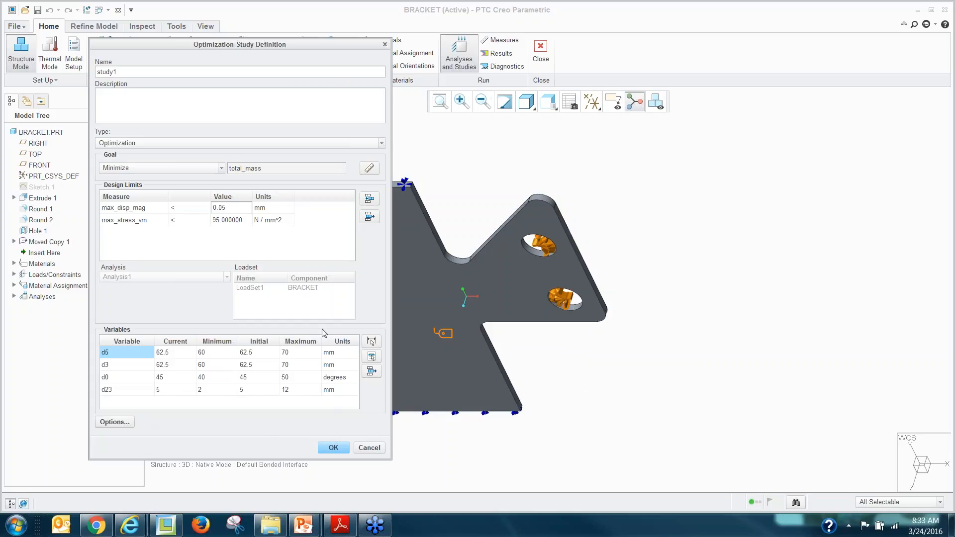
left_click(333, 448)
left_click(580, 368)
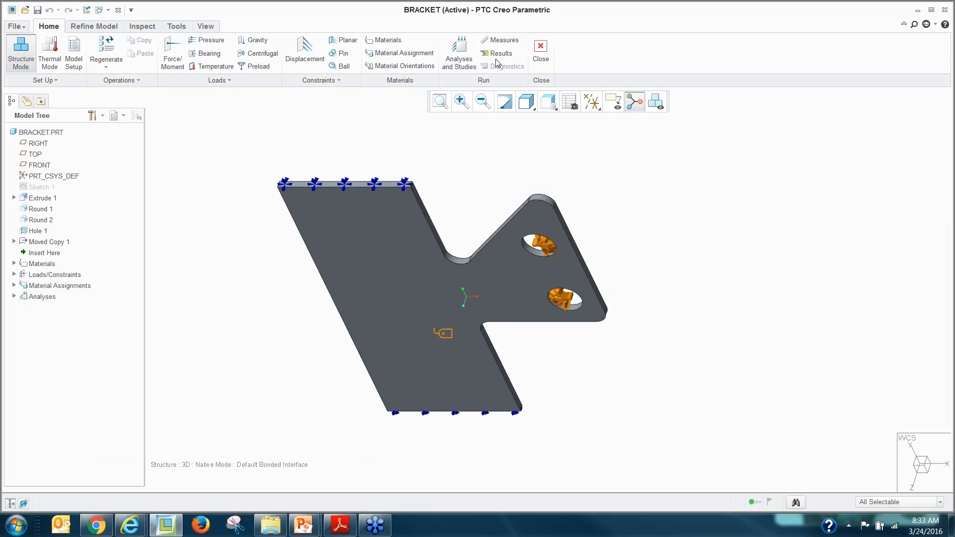
- Start a new result window and load the saved BRACKET_OPT design study from the results folder of module_01-02
left_click(499, 56)
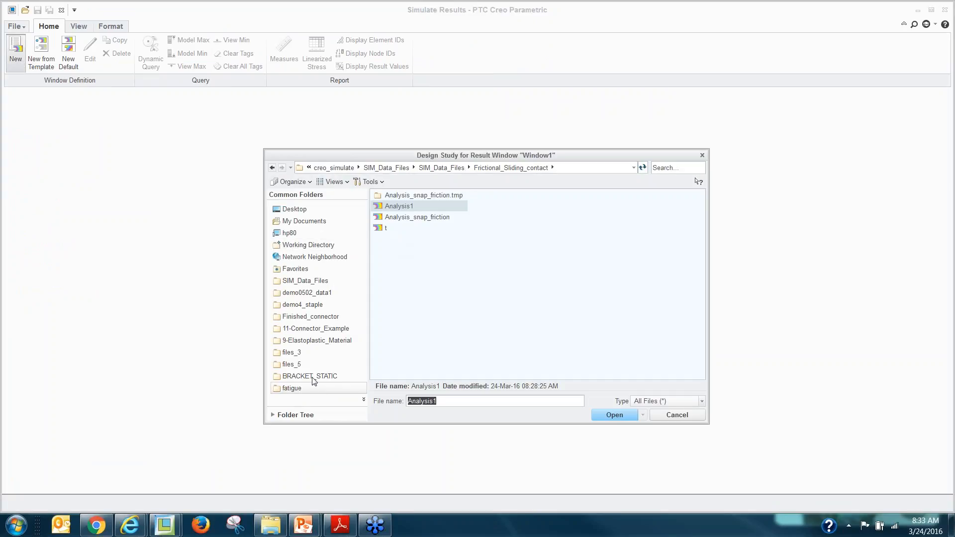
left_click(311, 377)
left_click(474, 169)
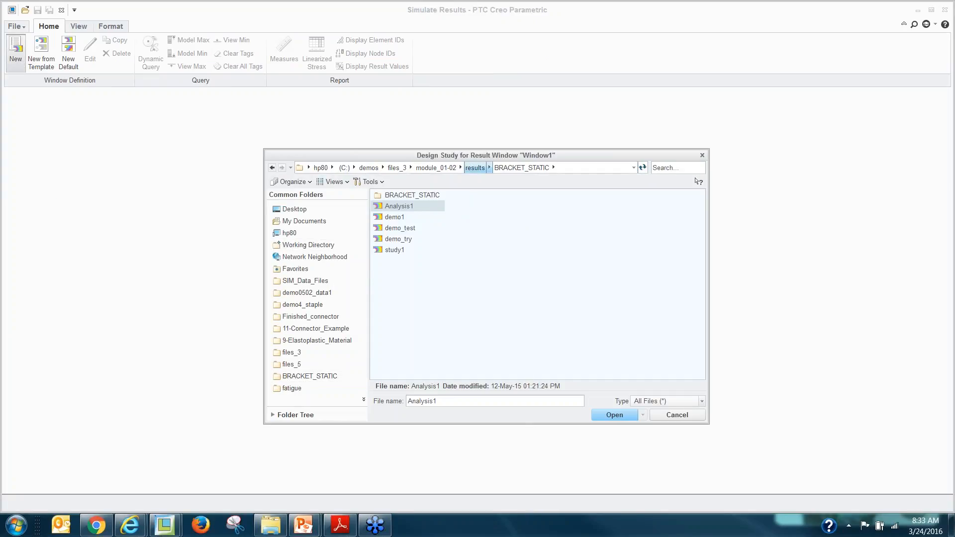
double_click(407, 207)
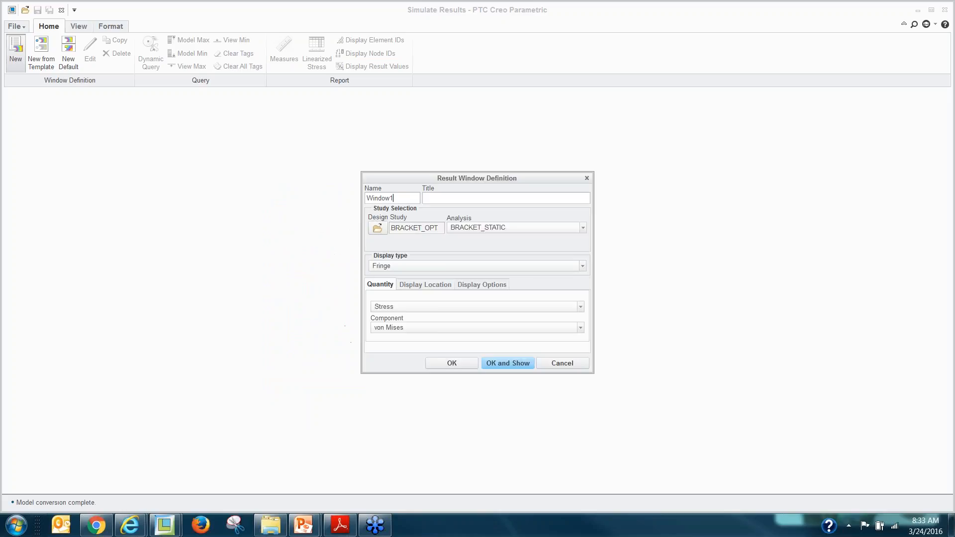
- Define the result window as a graph of the total_mass measure against optimization pass and show it
left_click(397, 266)
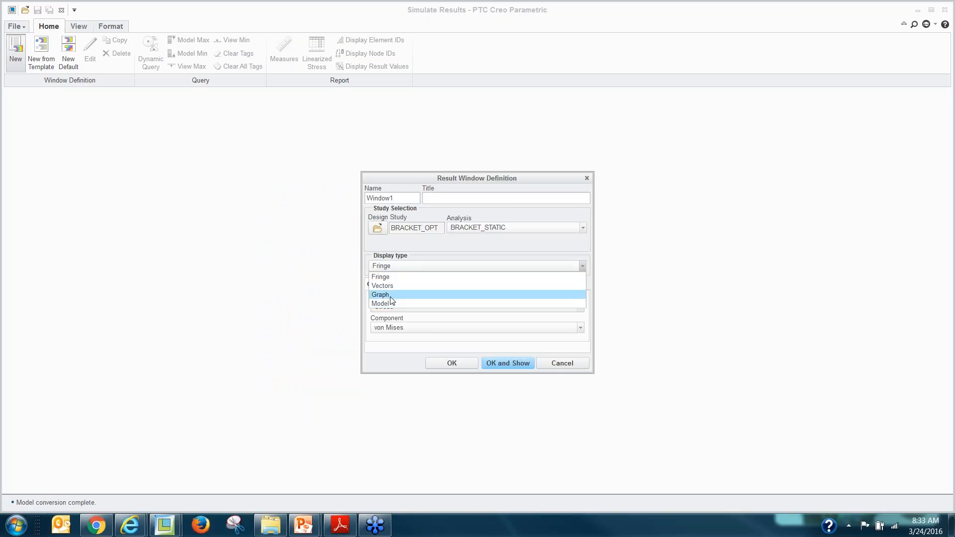
left_click(392, 295)
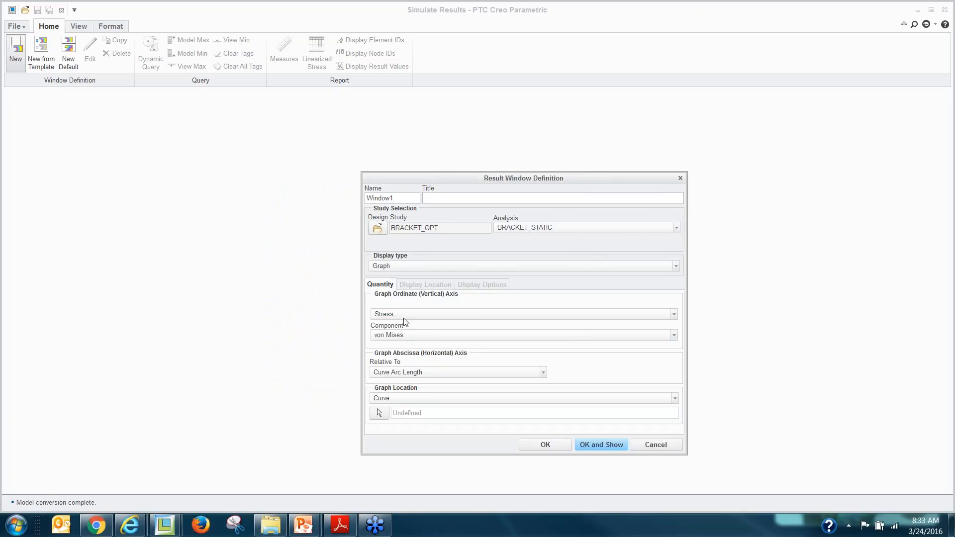
left_click(404, 315)
left_click(398, 359)
left_click(381, 328)
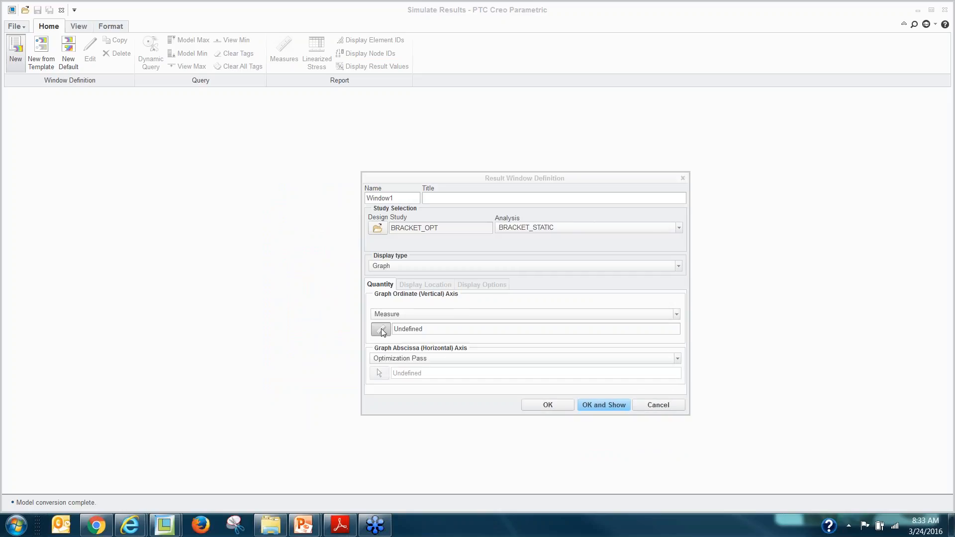
scroll(802, 201, "down", 5)
scroll(803, 201, "down", 2)
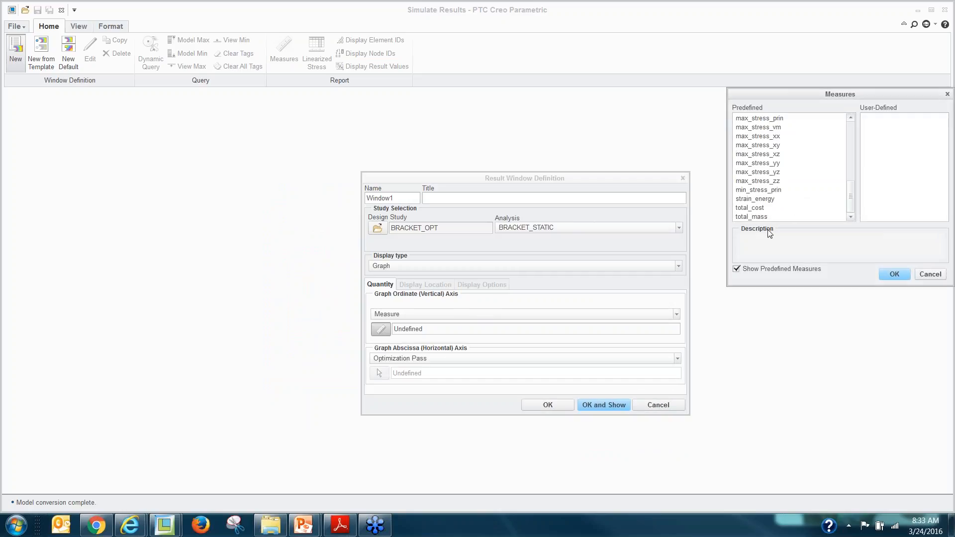
left_click(759, 216)
left_click(894, 274)
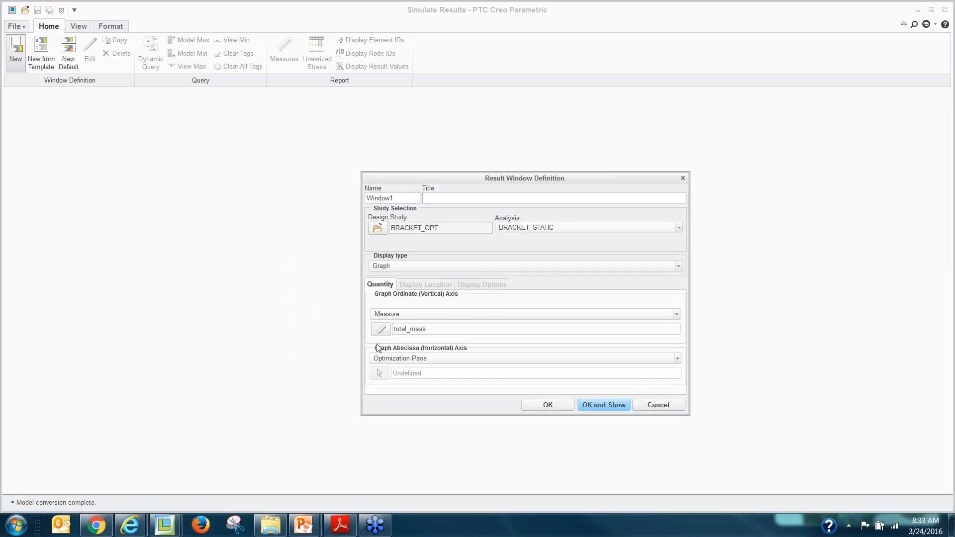
left_click(606, 402)
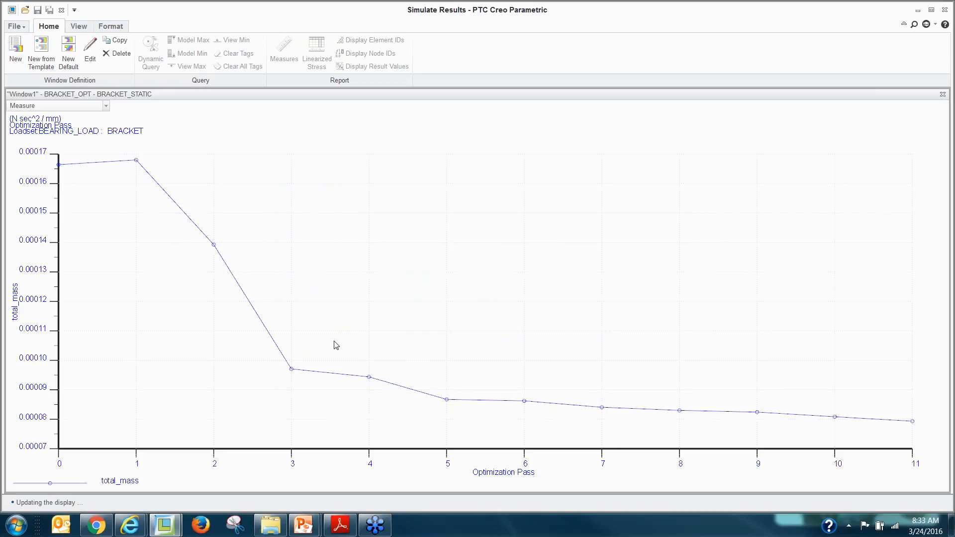
- Copy the total_mass result window and show the copy as a graph of the max_stress_vm measure
left_click(116, 40)
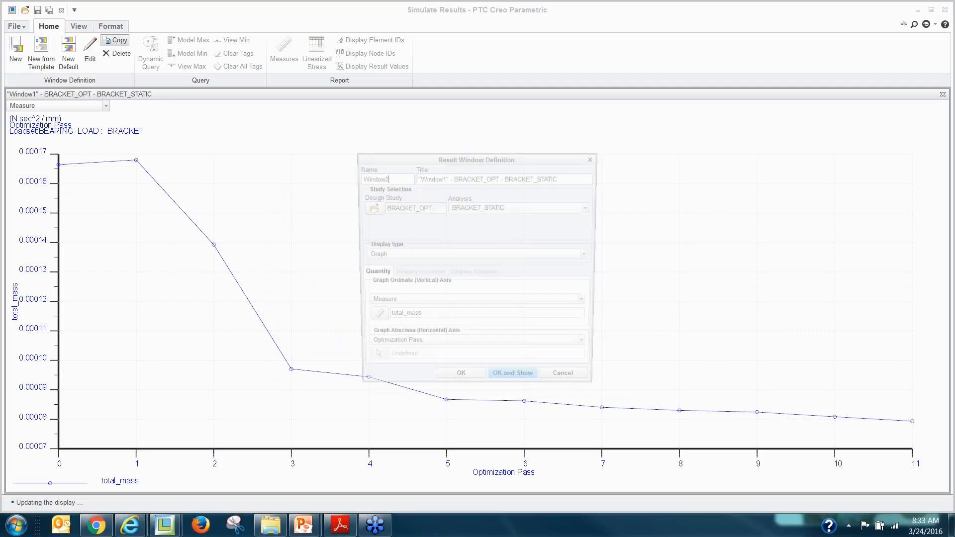
left_click(373, 318)
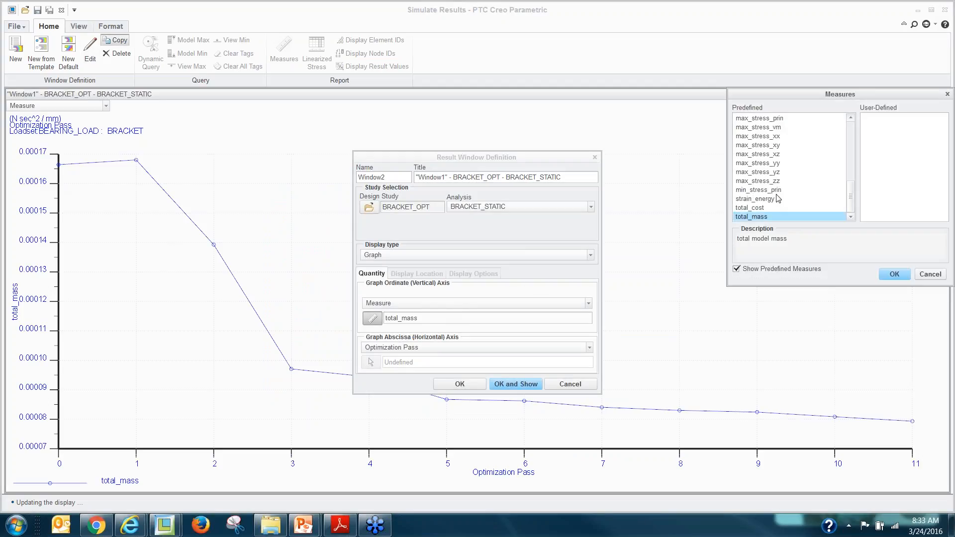
scroll(779, 199, "up", 2)
left_click(771, 181)
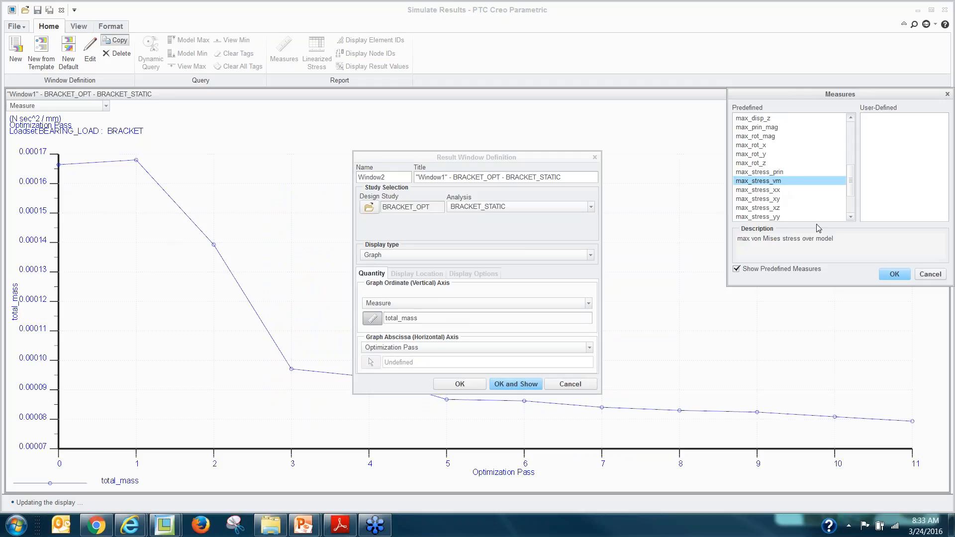
left_click(895, 274)
left_click(505, 384)
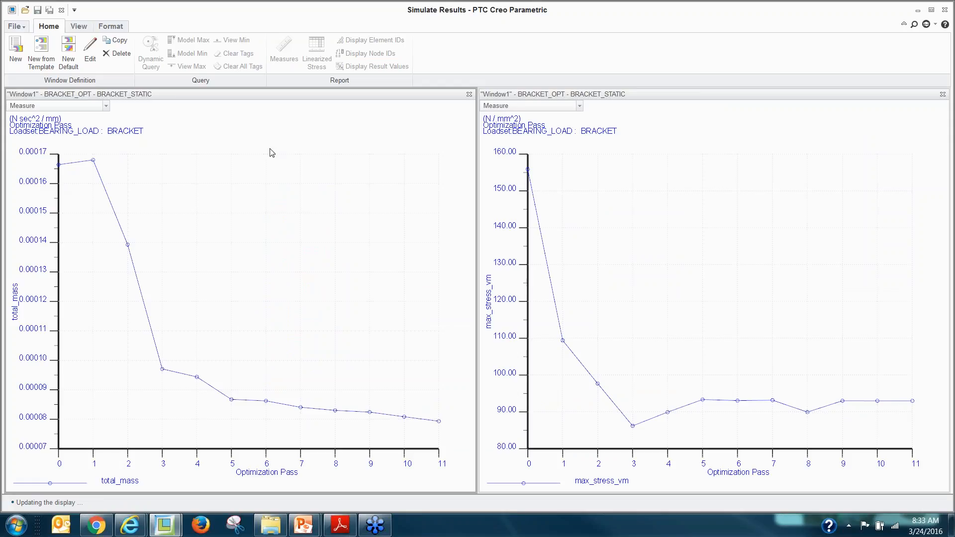
- Copy the total_mass result window again and show this copy as a graph of the max_disp_mag measure
left_click(116, 40)
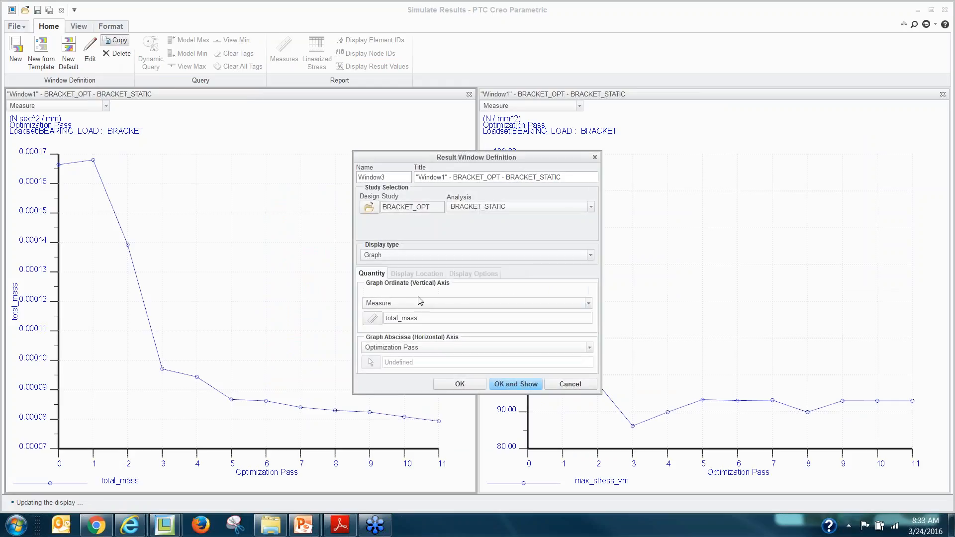
left_click(372, 318)
scroll(771, 189, "up", 1)
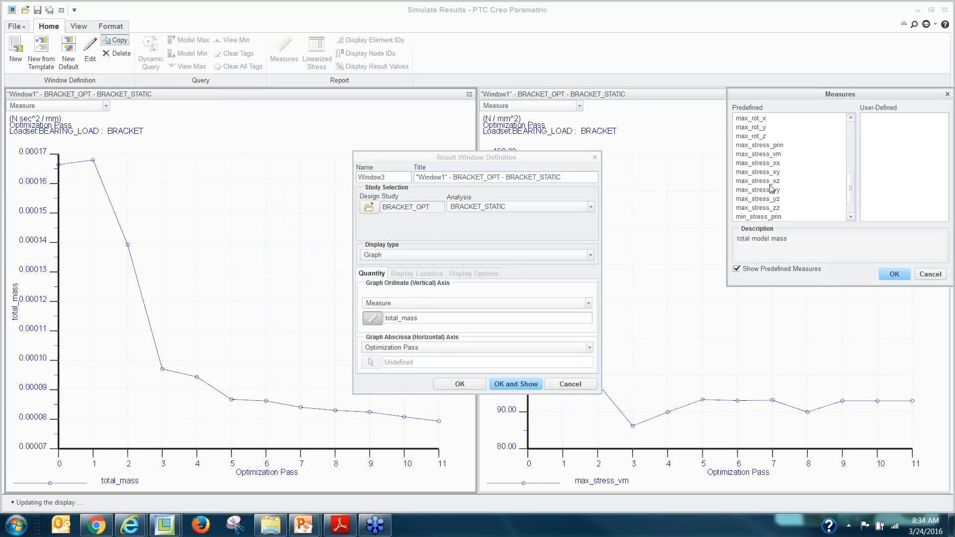
scroll(772, 189, "down", 1)
scroll(771, 189, "up", 3)
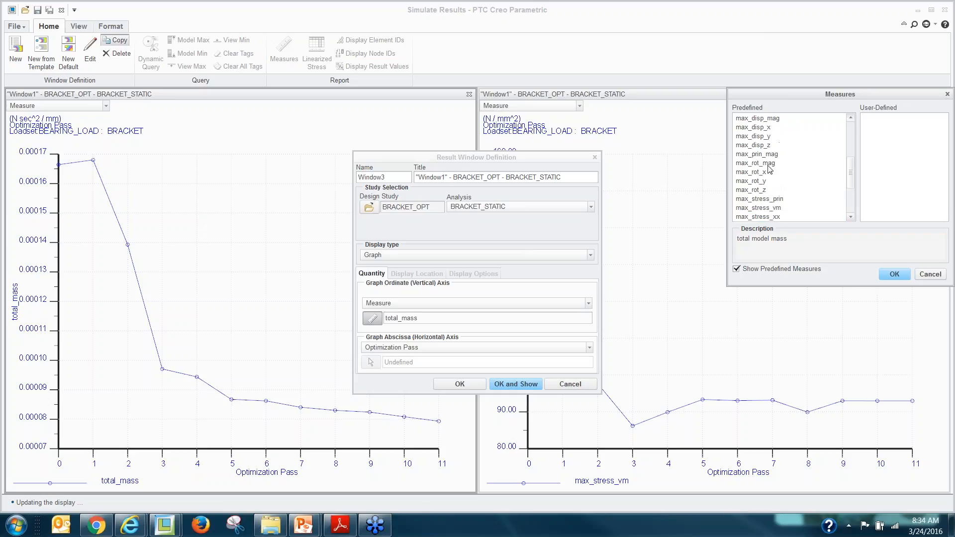
left_click(757, 119)
left_click(891, 278)
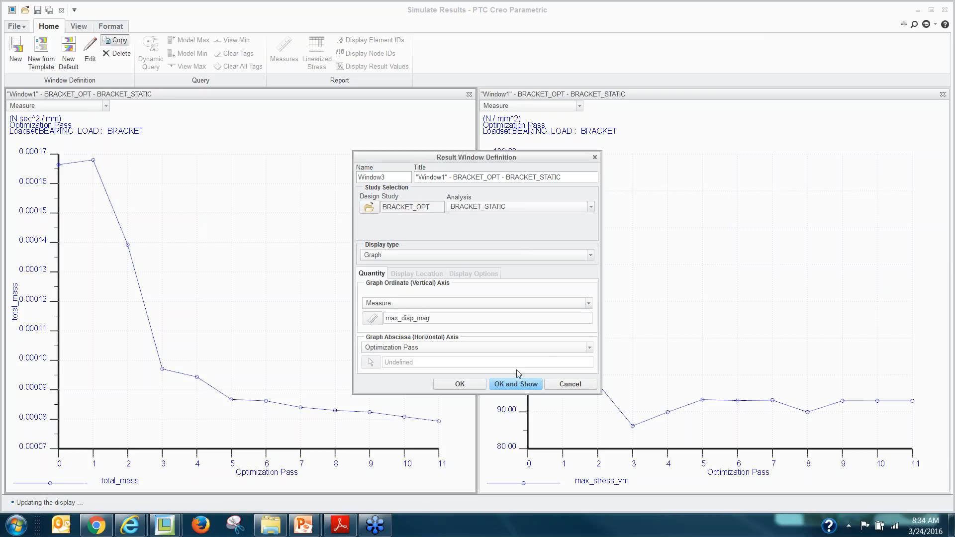
left_click(516, 384)
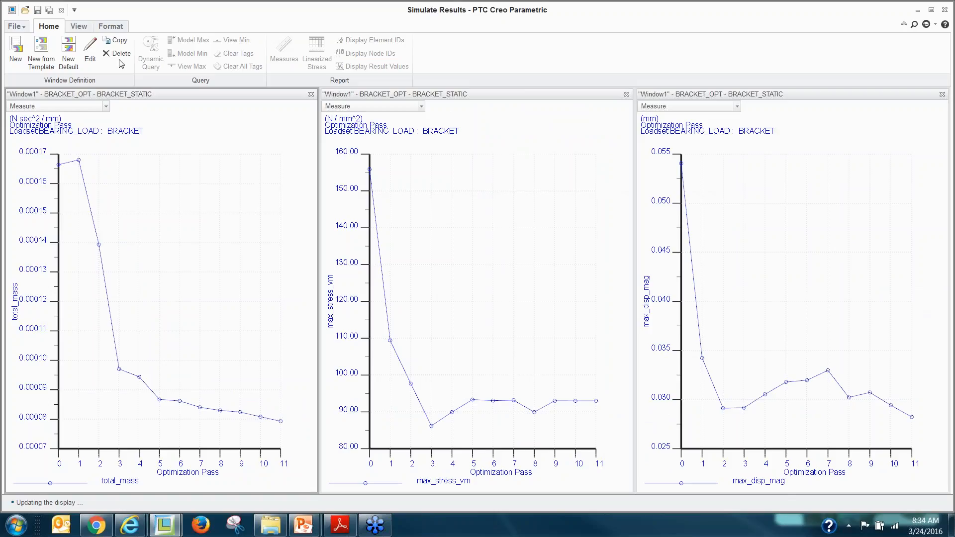
- Copy the total_mass result window once more and show this copy as a fringe plot of von Mises stress
left_click(115, 40)
left_click(376, 259)
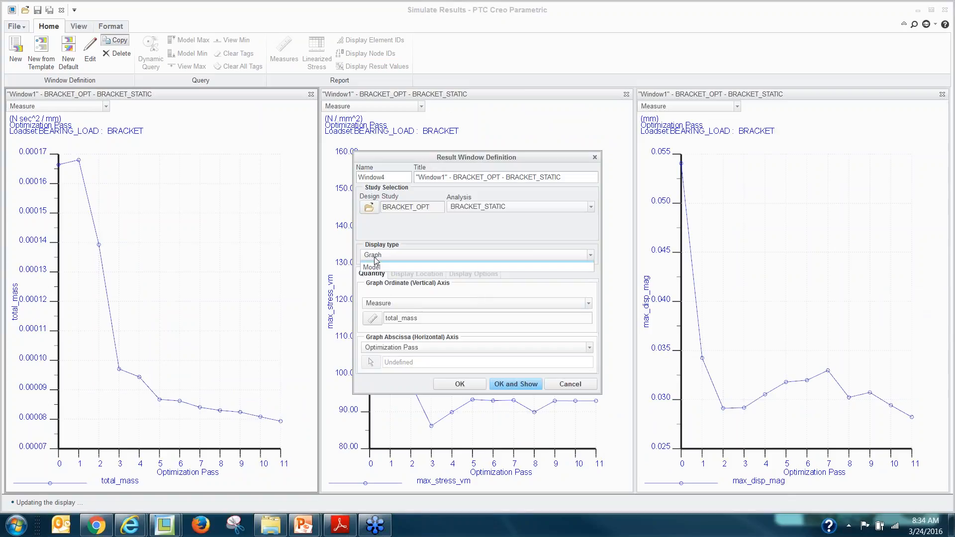
left_click(377, 273)
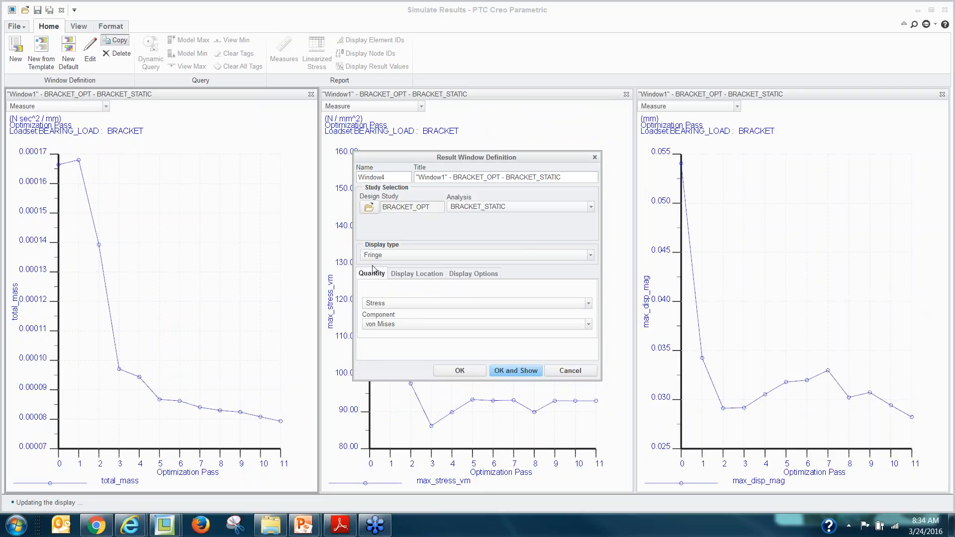
left_click(523, 376)
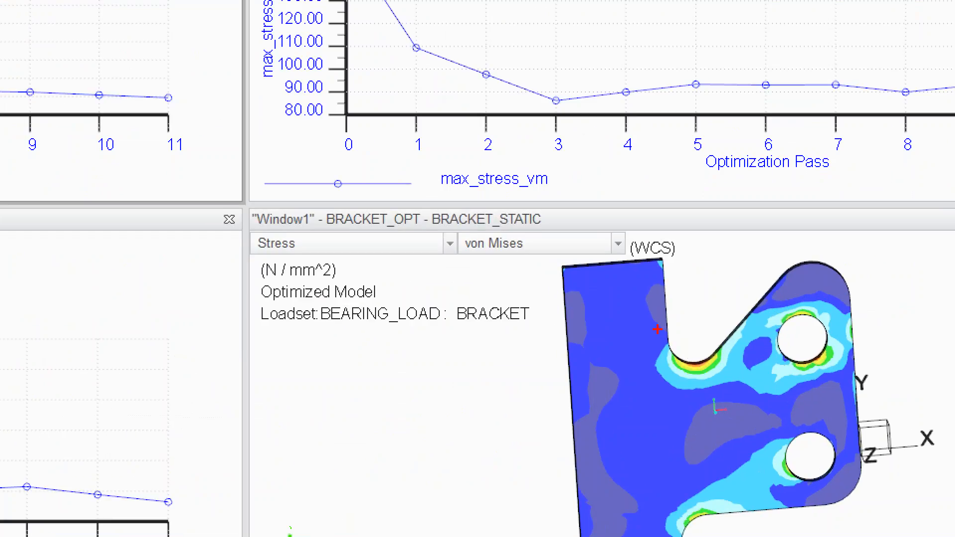
- Examine the von Mises stress distribution and its legend on the optimized bracket, viewing the model from a slightly tilted angle
mouse_move(658, 327)
left_mouse_down()
mouse_move(734, 338)
mouse_move(647, 346)
left_mouse_up()
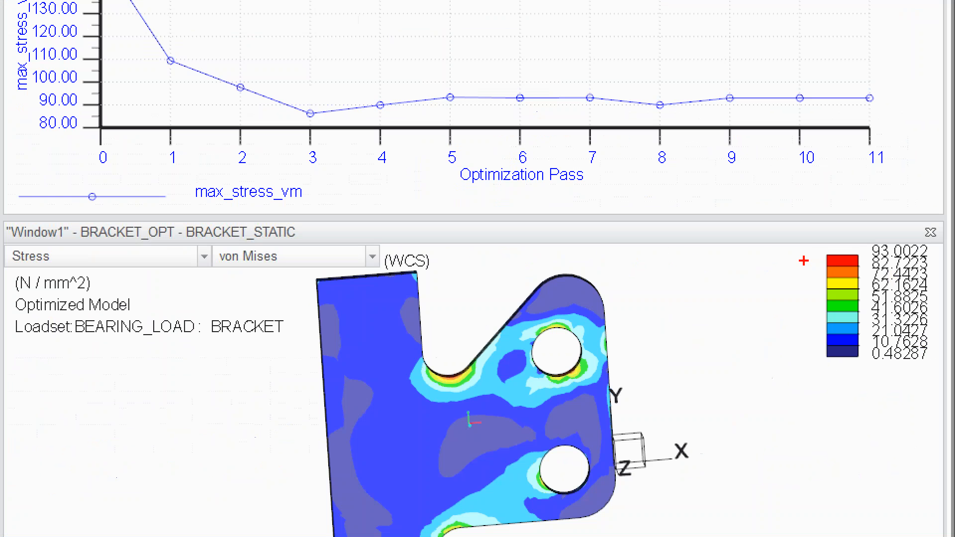
left_click_drag(880, 312, 909, 313)
mouse_move(860, 265)
left_mouse_down()
mouse_move(924, 268)
mouse_move(870, 226)
mouse_move(792, 258)
left_mouse_up()
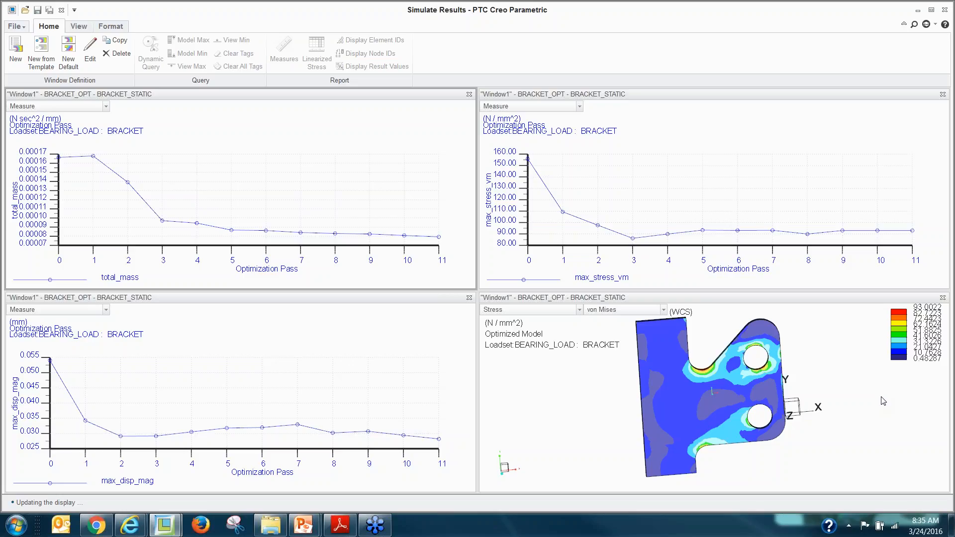
middle_click_drag(619, 416, 597, 434)
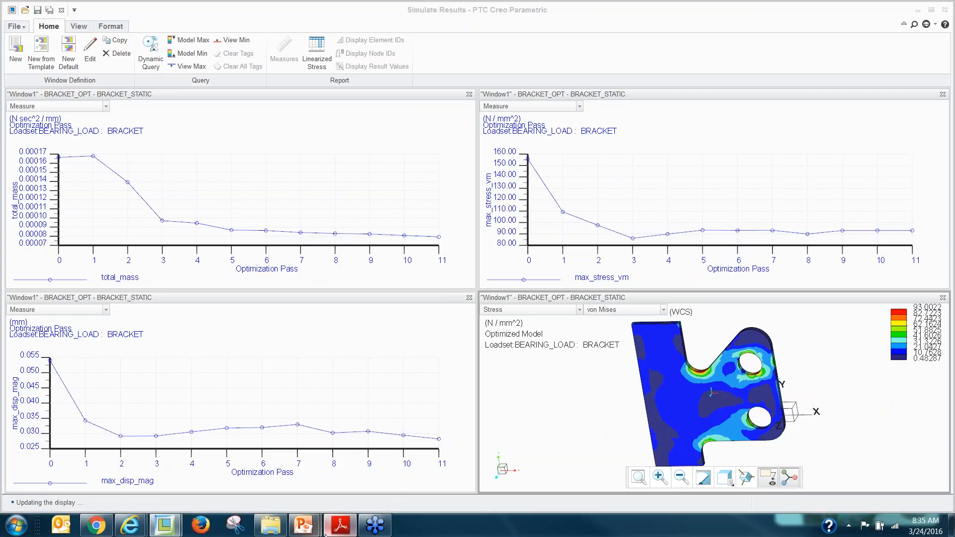
- Switch to the Creo Webinar Add in slides presentation in PowerPoint and run its slide show from slide 25 to the Questions slide
left_click(340, 524)
mouse_move(303, 524)
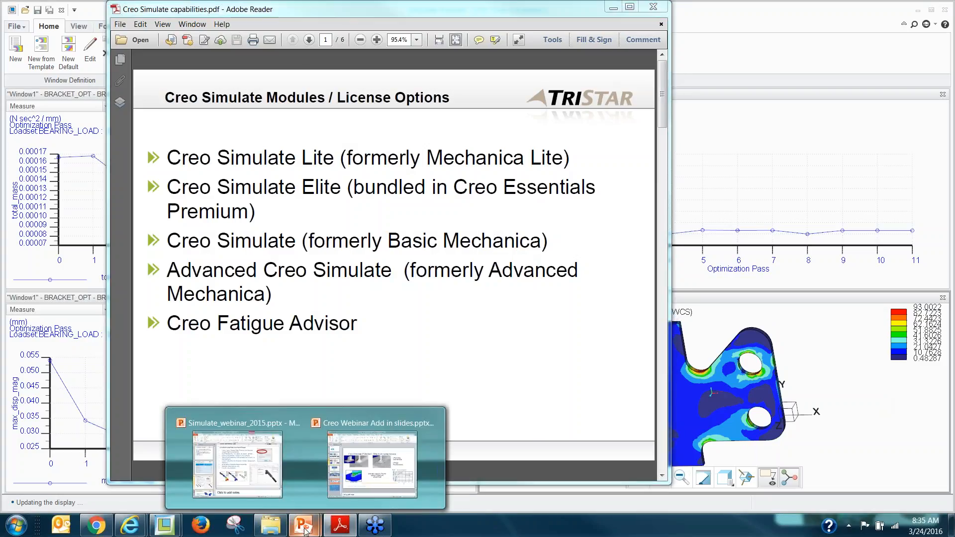
left_click(372, 476)
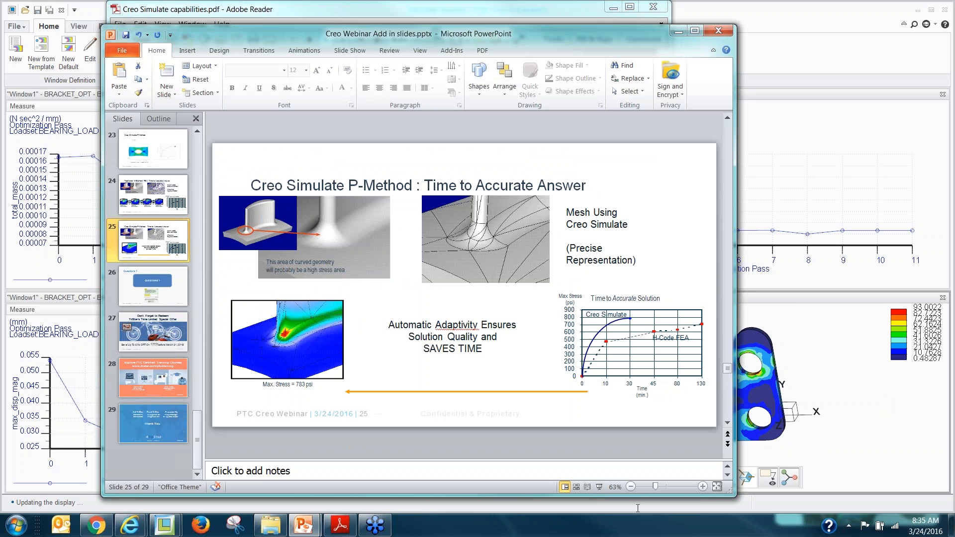
left_click(599, 487)
key("Right")
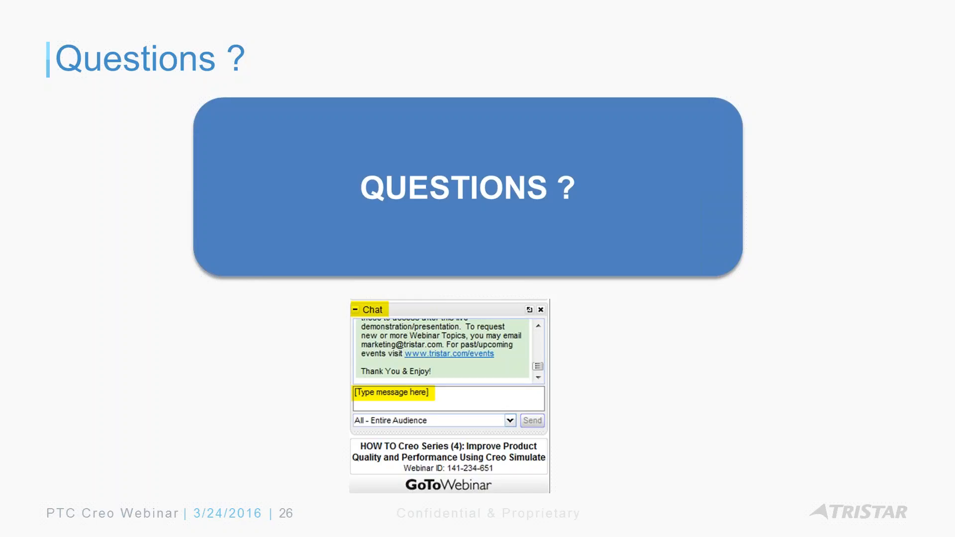
key("Escape")
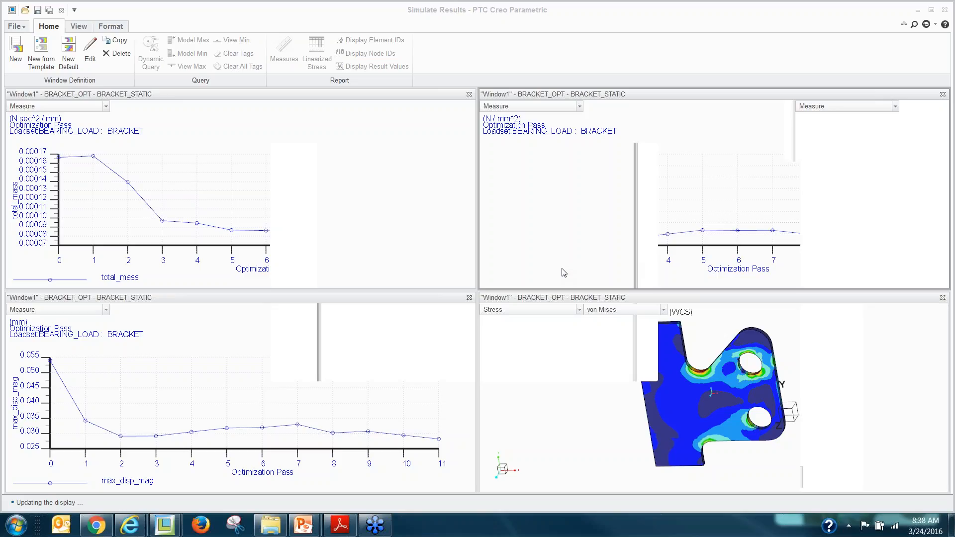
- Switch to the TriStar website in Chrome, maximize its window and open the CAD category of the Resource Center
left_click(98, 527)
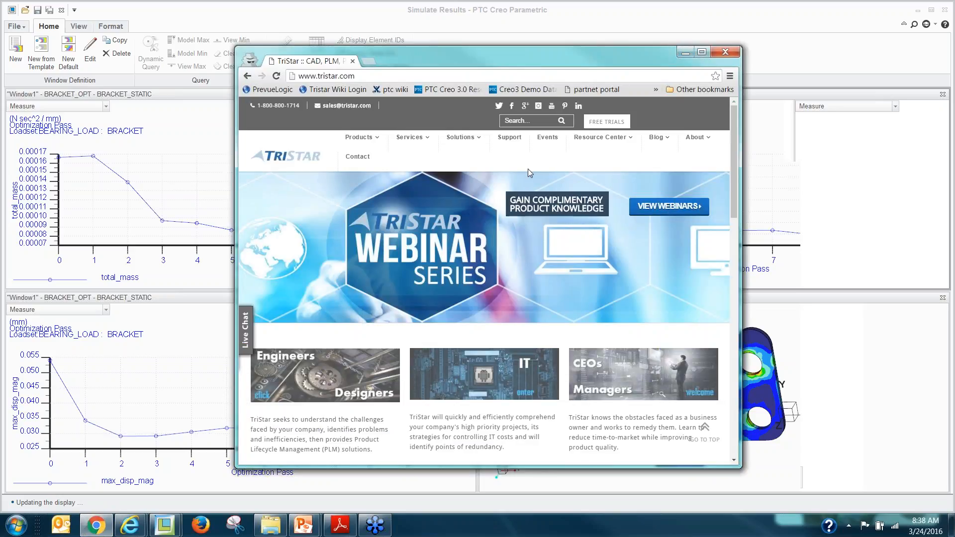
left_click(702, 52)
mouse_move(617, 84)
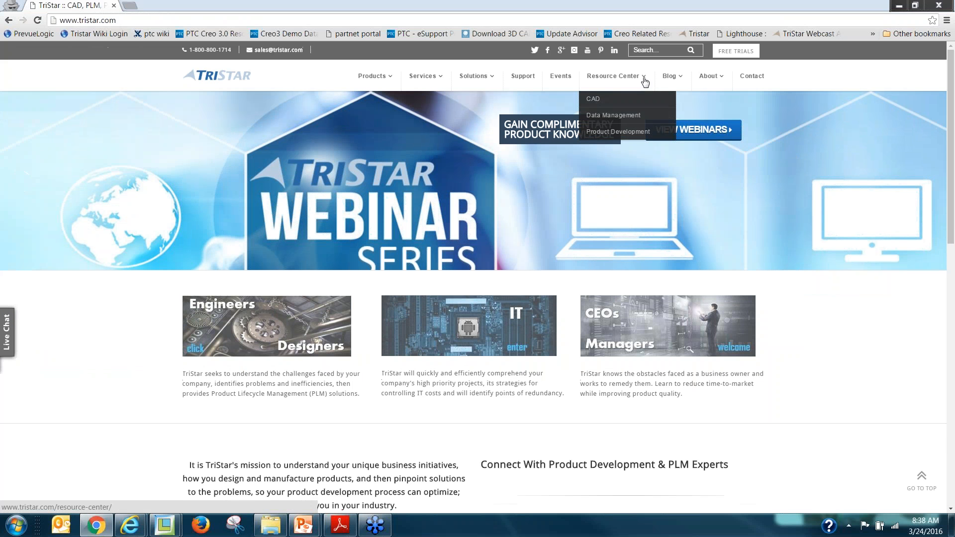
left_click(597, 102)
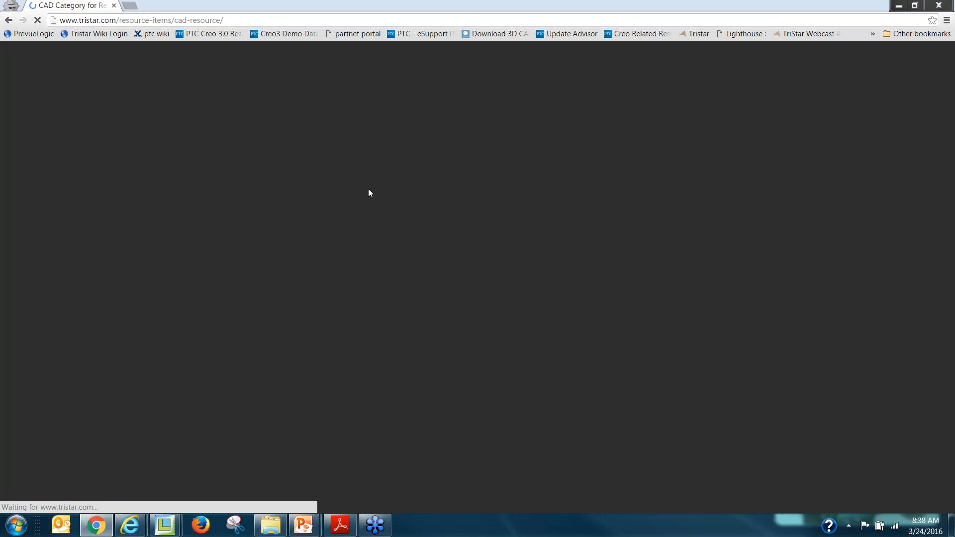
- Look through the webinar replays listed on the CAD resource page and return to the start of the list
scroll(166, 295, "down", 3)
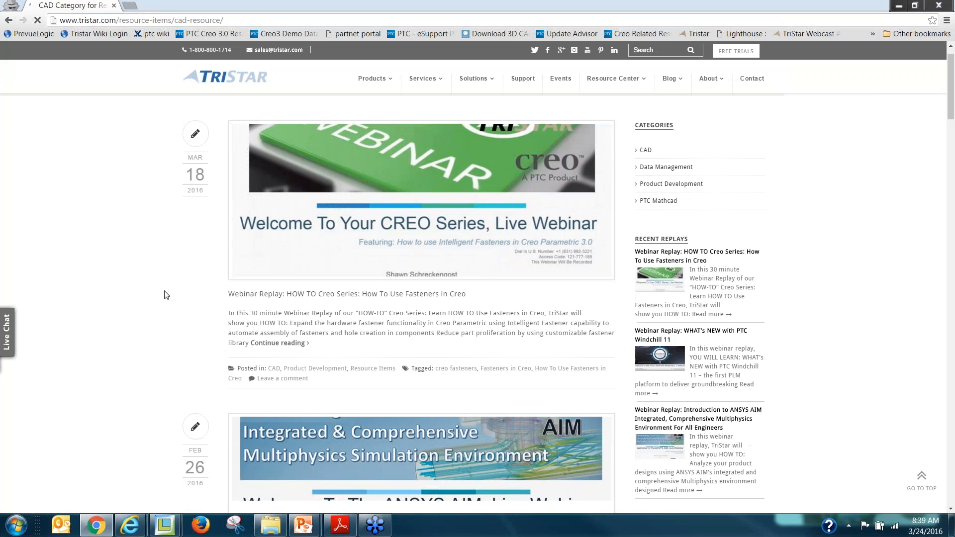
scroll(166, 295, "up", 2)
scroll(167, 295, "up", 2)
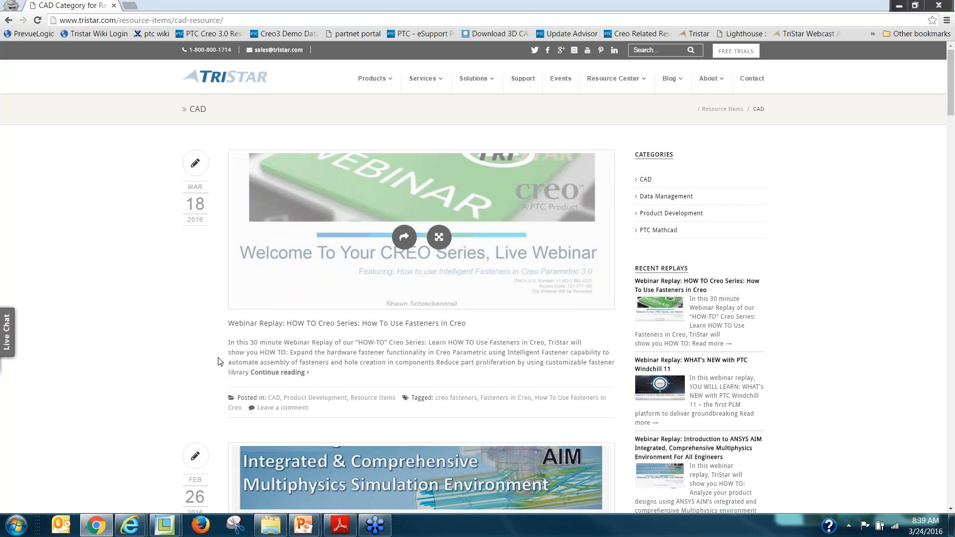
scroll(182, 384, "down", 4)
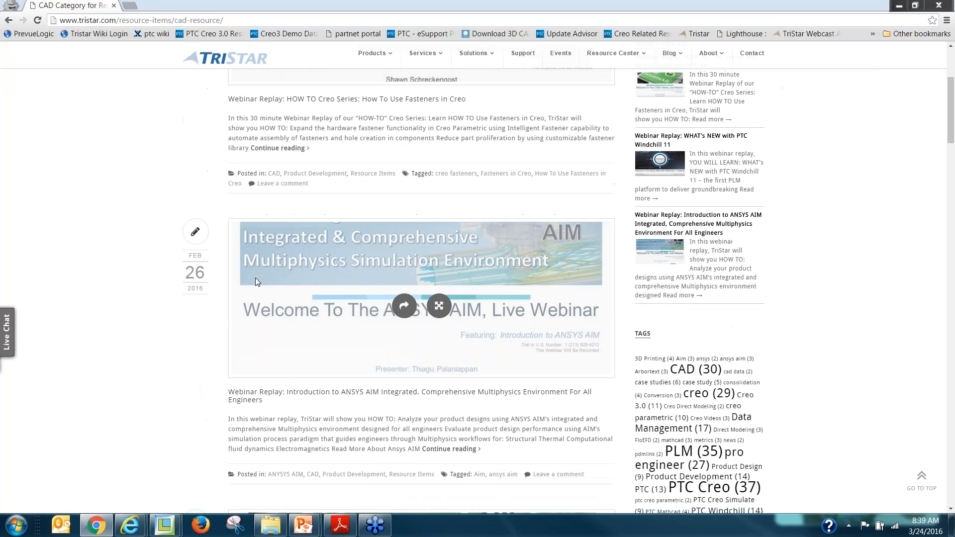
scroll(140, 397, "down", 5)
scroll(140, 397, "down", 4)
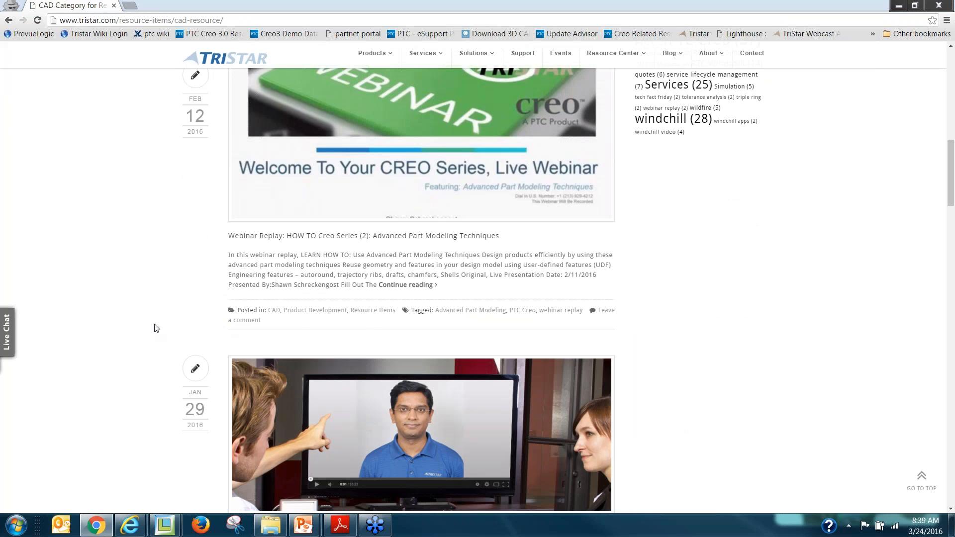
scroll(148, 347, "down", 10)
scroll(148, 347, "up", 20)
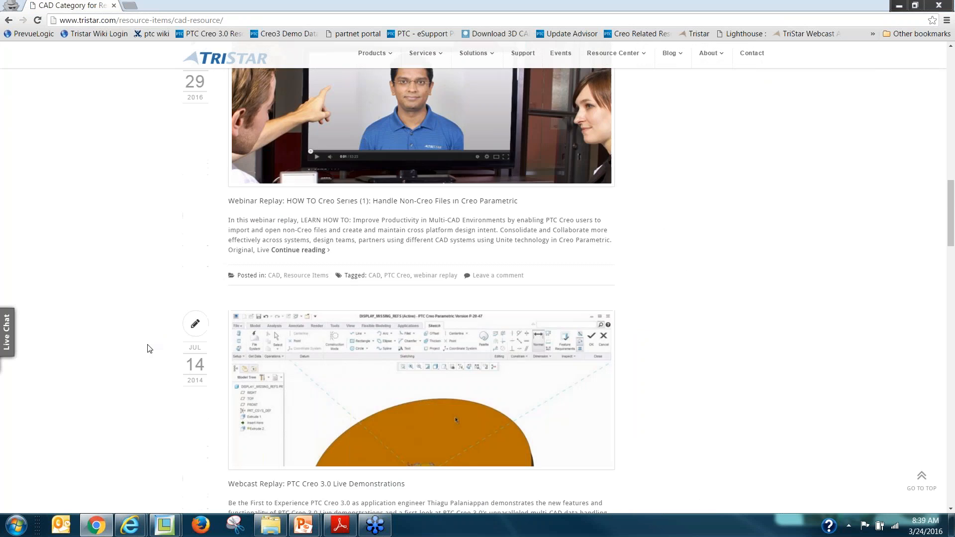
scroll(149, 348, "up", 1)
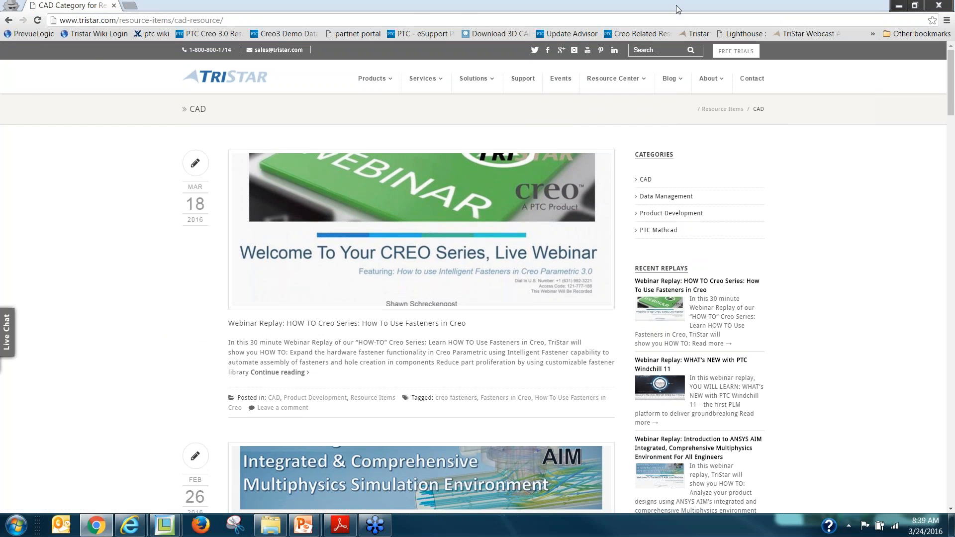
- Restore down and minimize the Chrome window, and switch to the Creo Webinar Add in slides presentation in PowerPoint
left_click_drag(677, 5, 616, 35)
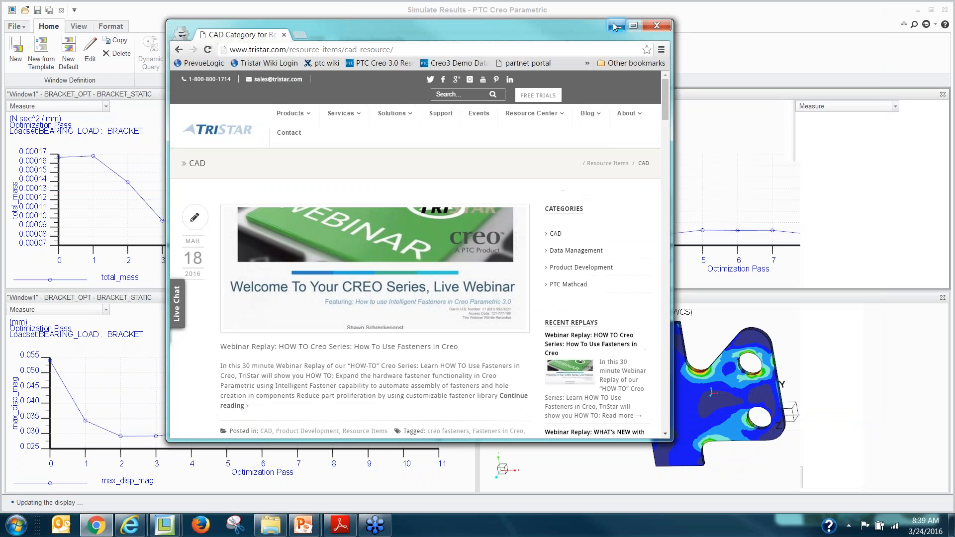
left_click(615, 26)
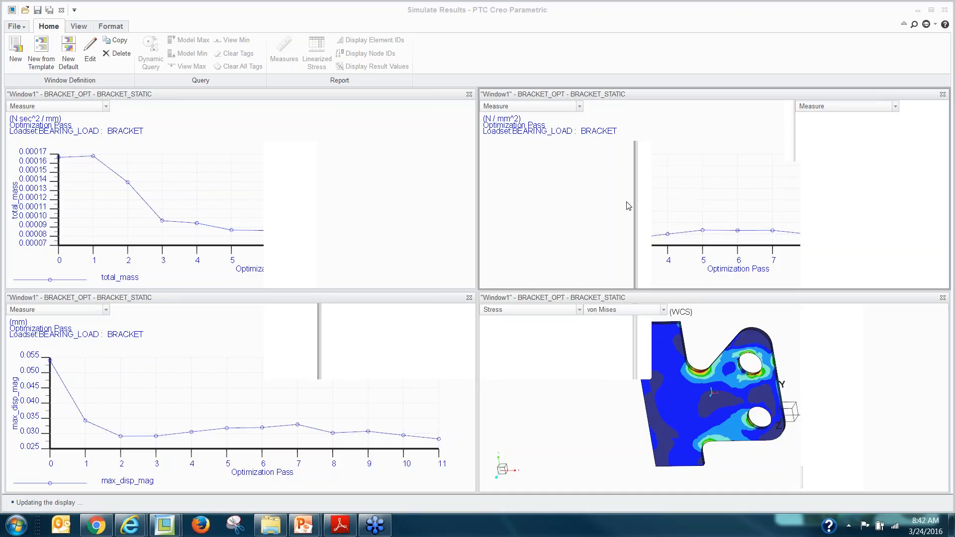
mouse_move(304, 525)
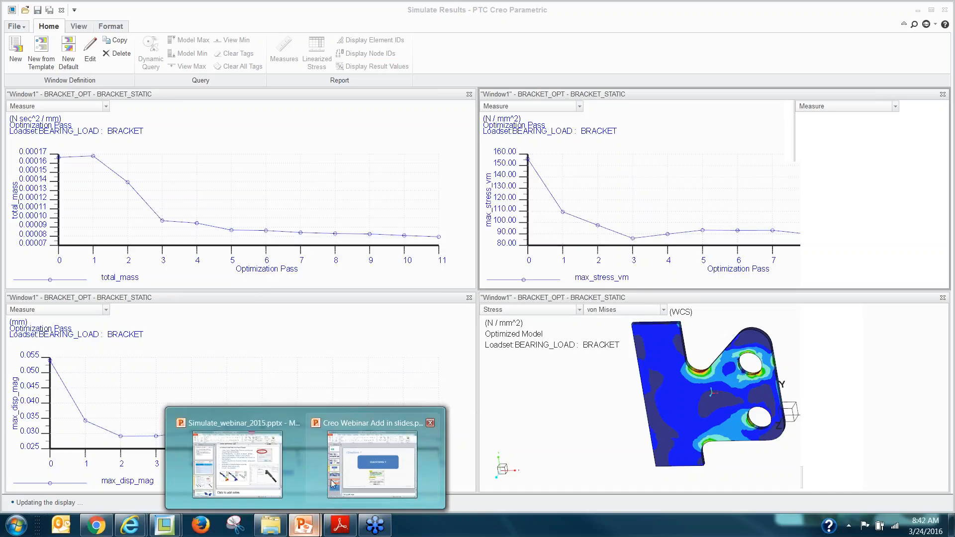
left_click(384, 466)
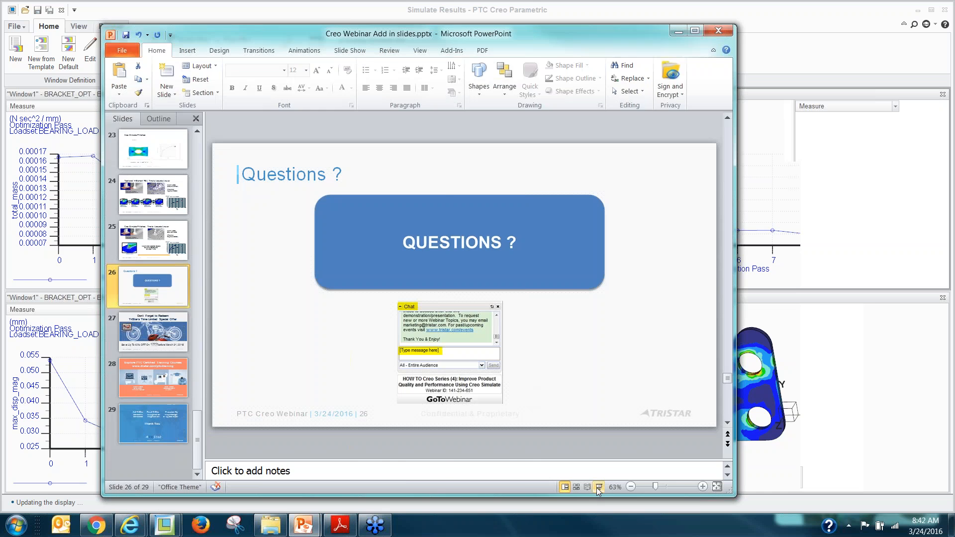